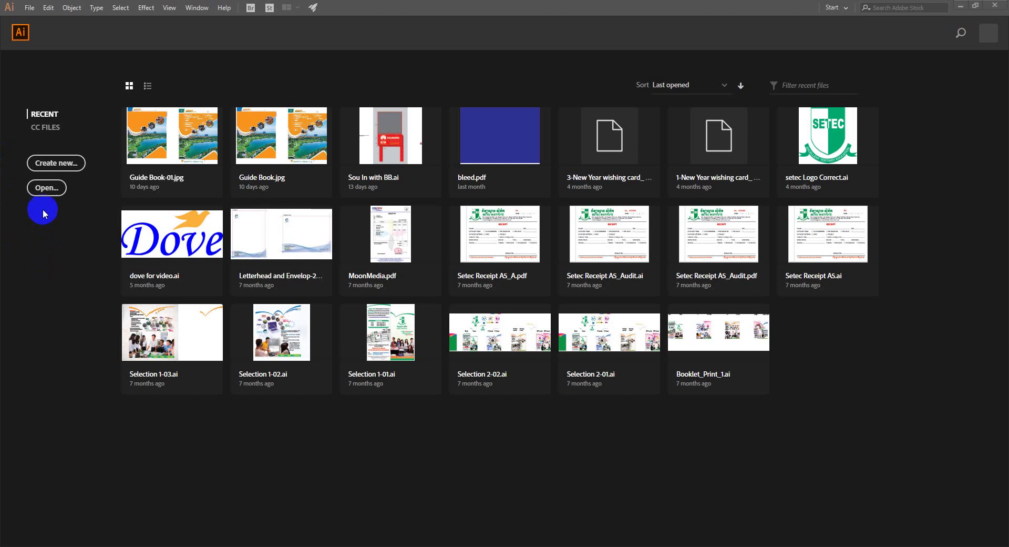
Open the New Document dialog from the File menu, showing the 297 × 210 mm Untitled-1 preset.
click(29, 7)
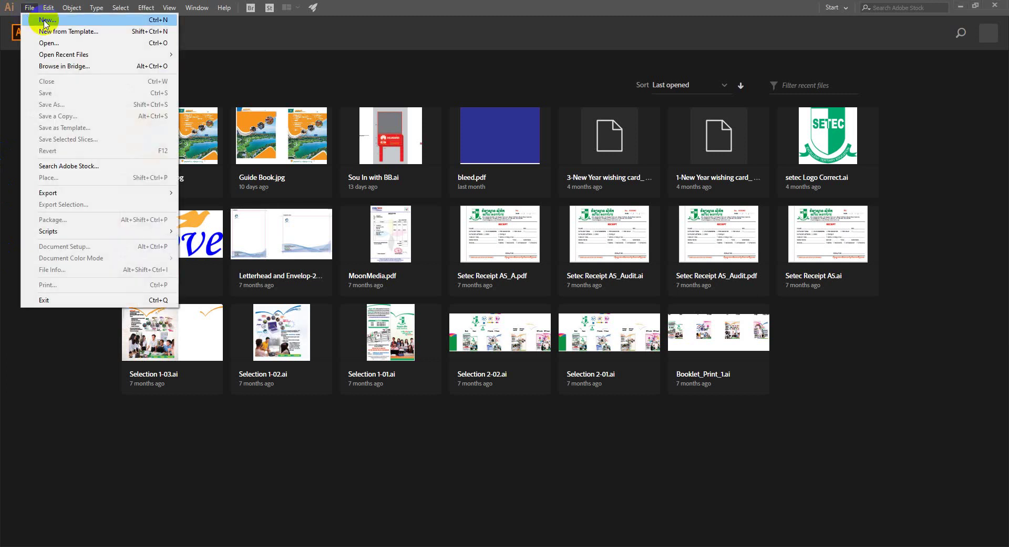
click(26, 315)
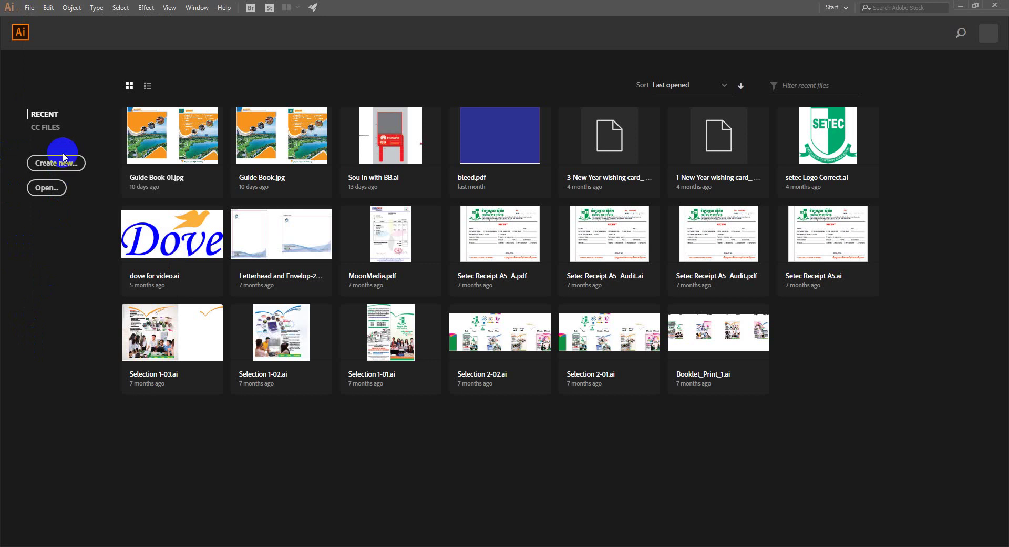
click(30, 7)
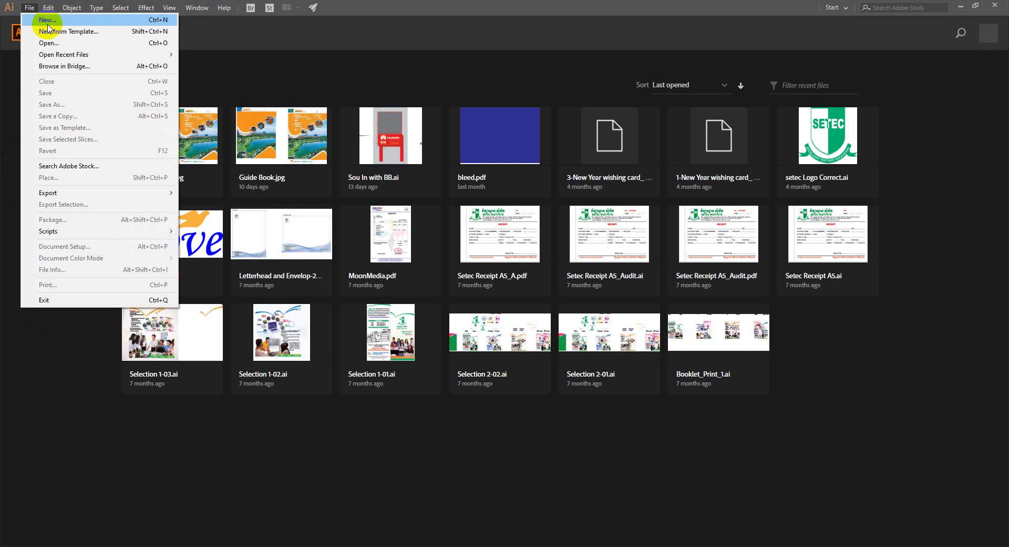
click(48, 22)
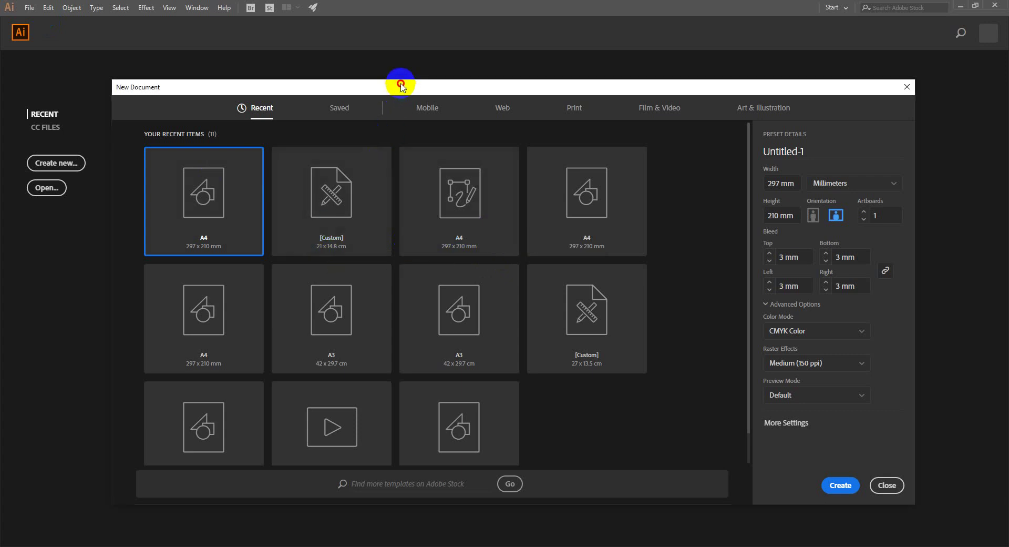
Browse the Saved and Recent presets, then show Mobile presets such as iPhone 6/6s at 750 × 1334 px.
drag(402, 85, 395, 79)
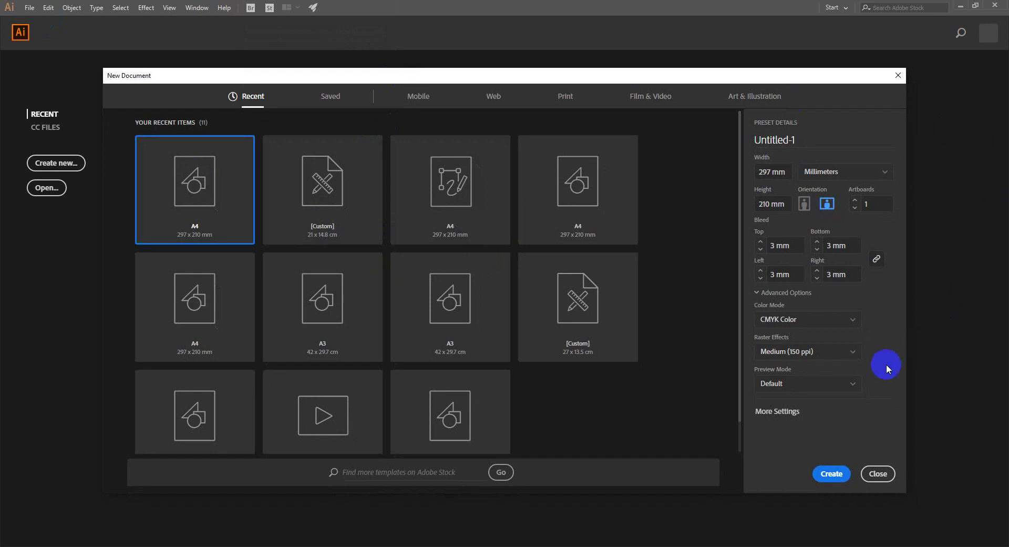
click(799, 416)
click(332, 99)
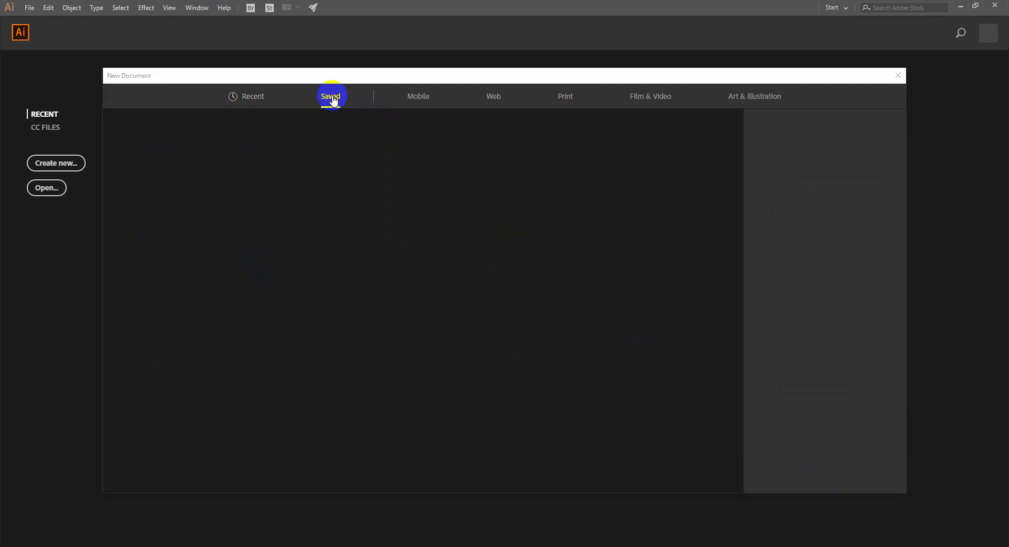
click(263, 99)
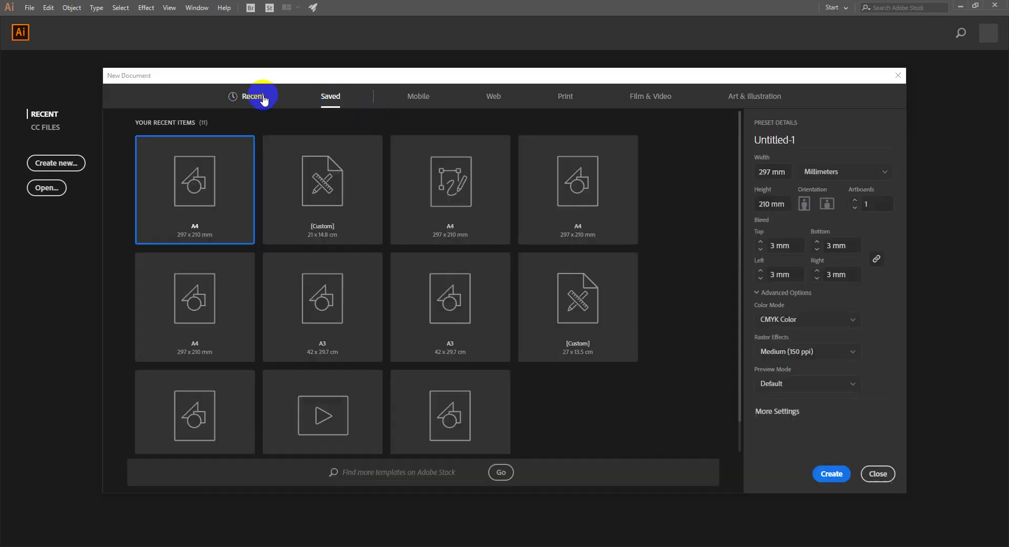
click(329, 101)
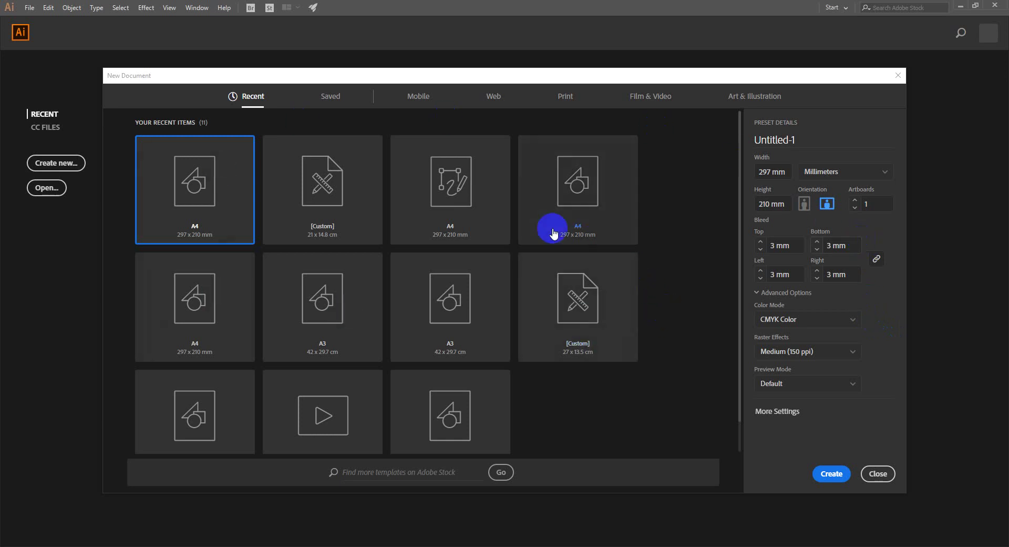
click(433, 96)
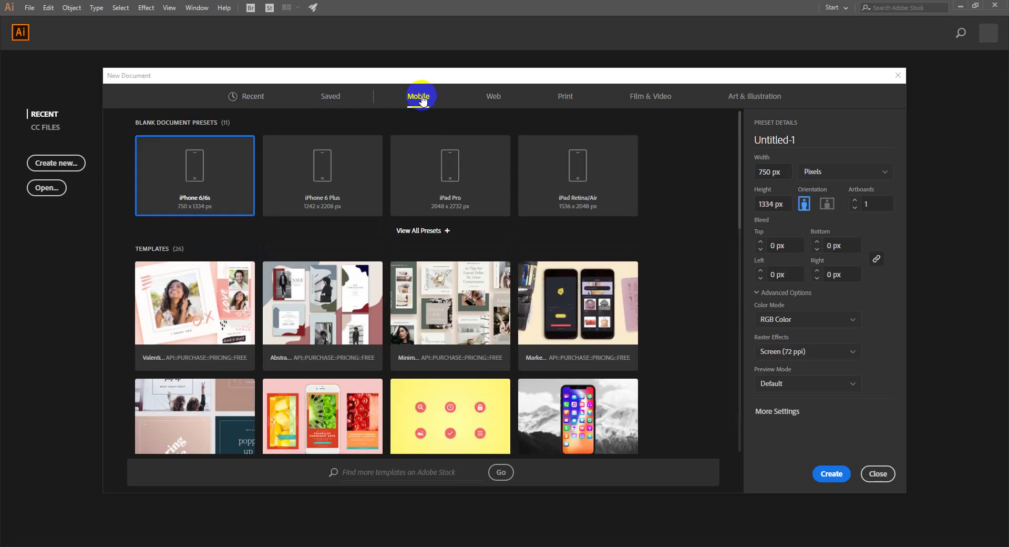
View all blank Mobile presets, then show the Web presets led by Common at 1366 × 768 px.
click(432, 271)
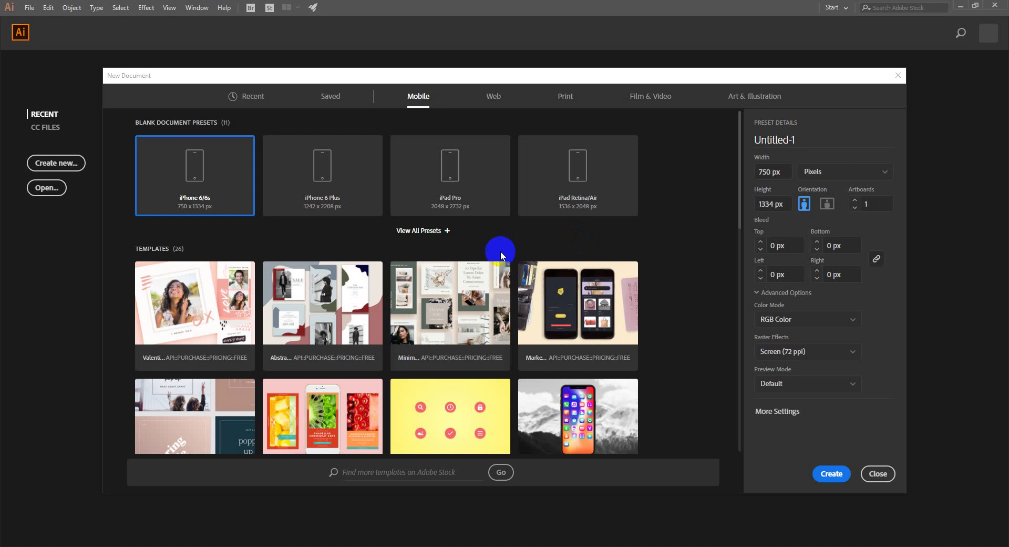
click(404, 237)
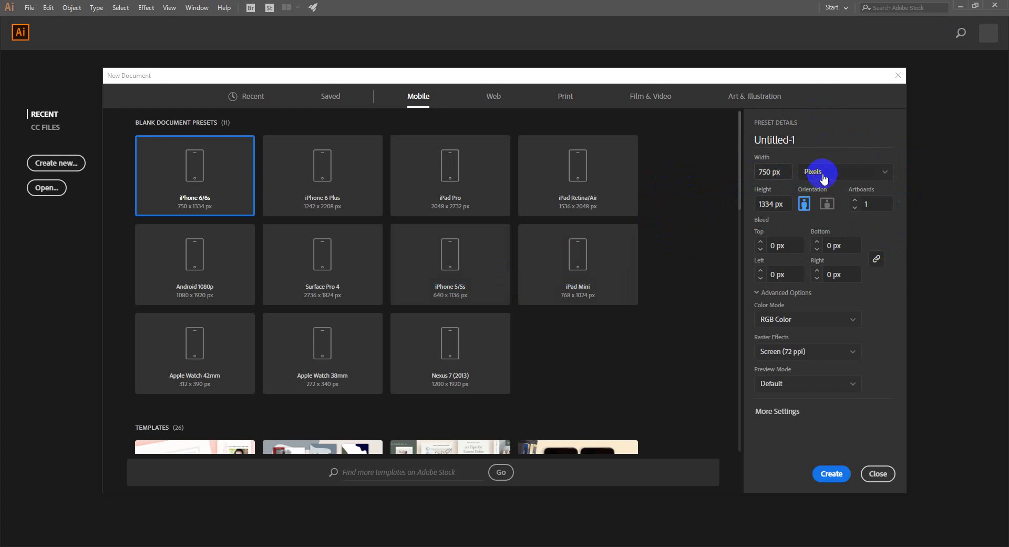
click(496, 99)
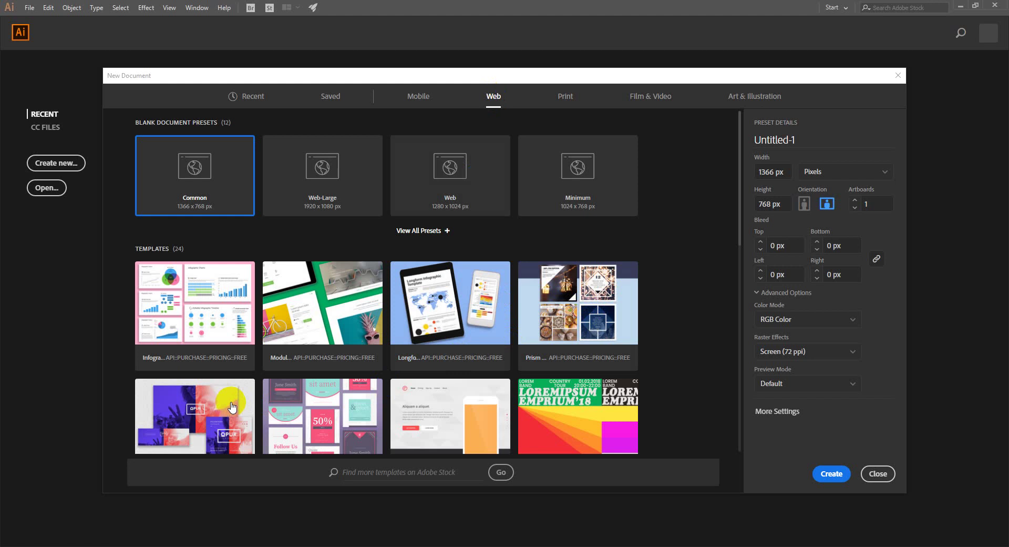
Browse the Print and Film & Video presets, ending on Art & Illustration presets like Postcard.
click(283, 373)
mouse_move(578, 303)
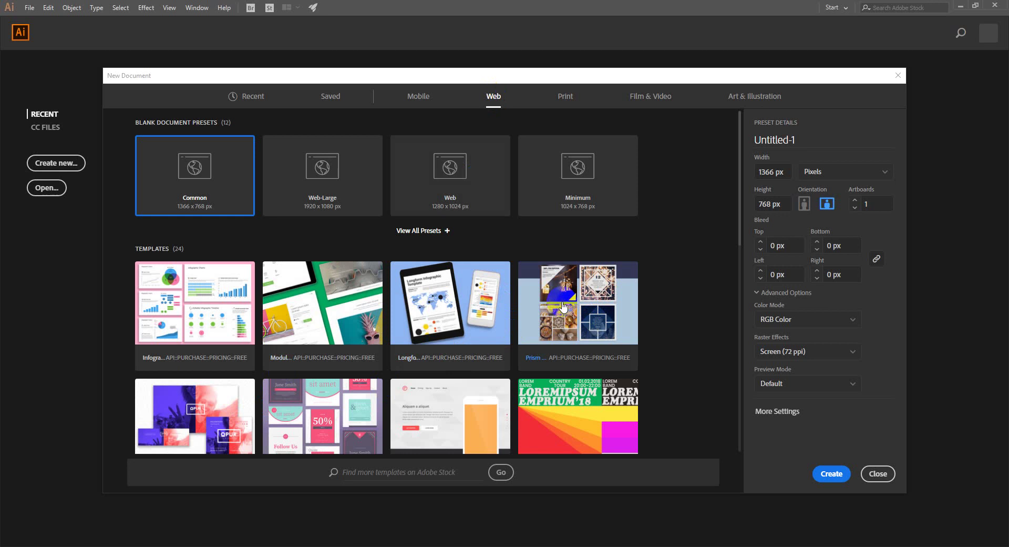
click(566, 99)
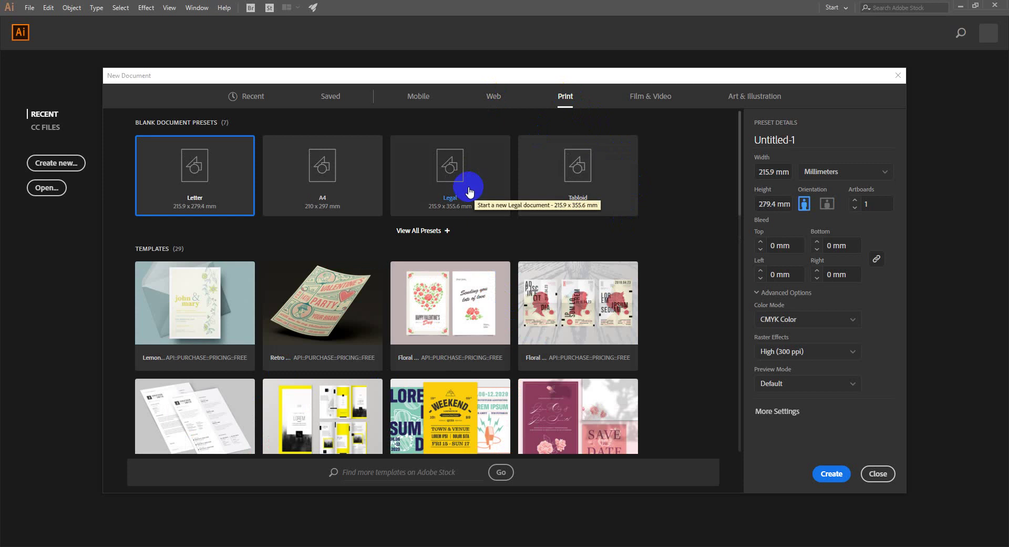
click(661, 101)
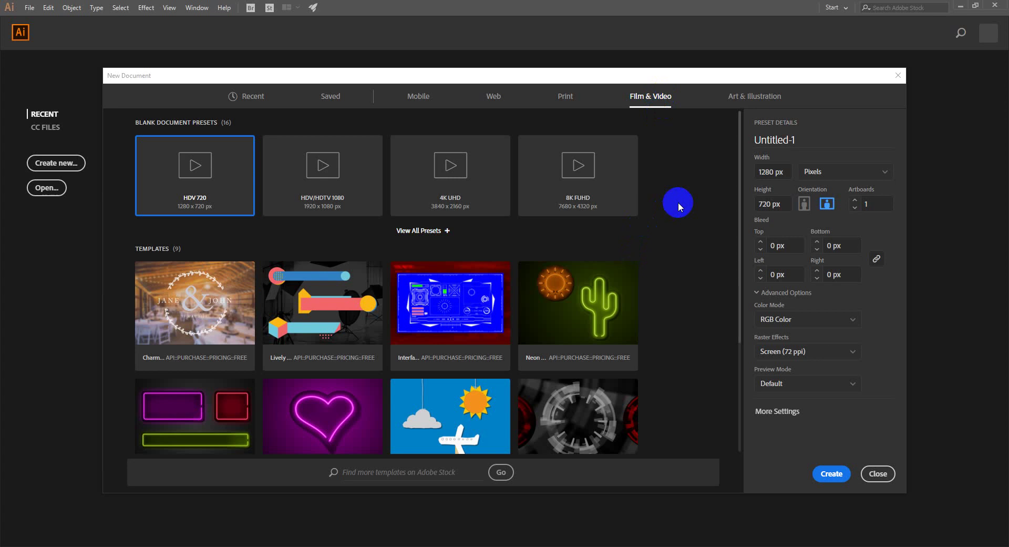
click(764, 98)
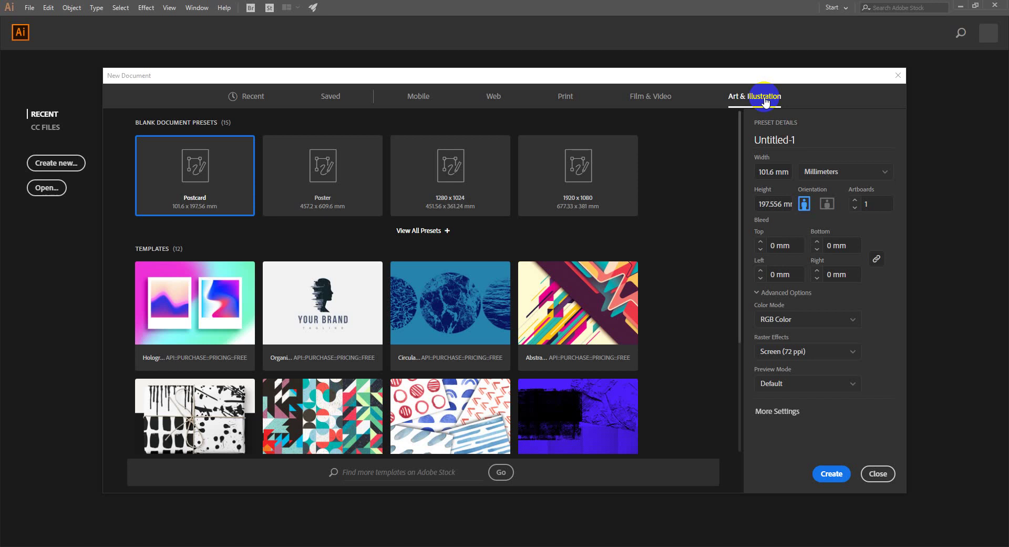
scroll(516, 353, down, 3)
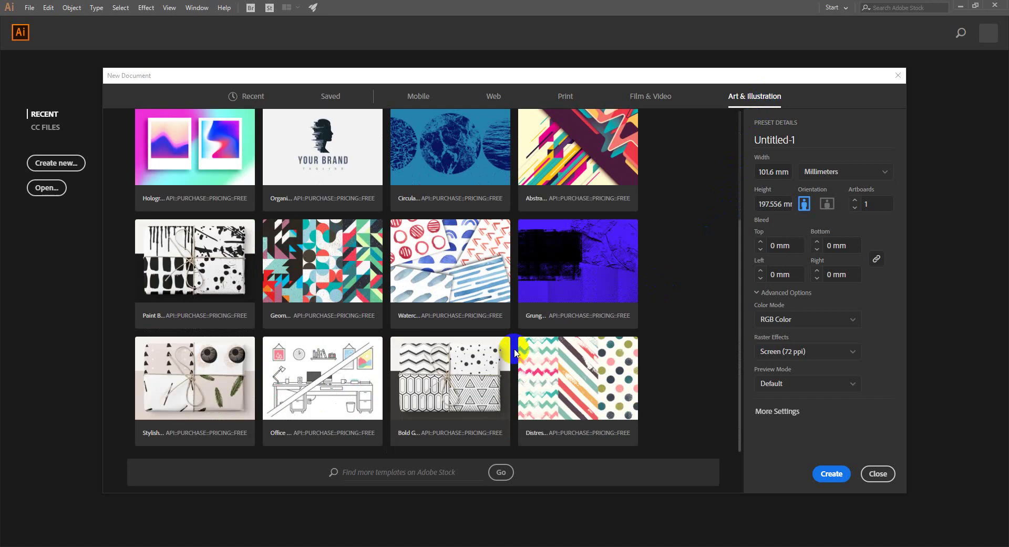
scroll(515, 353, up, 3)
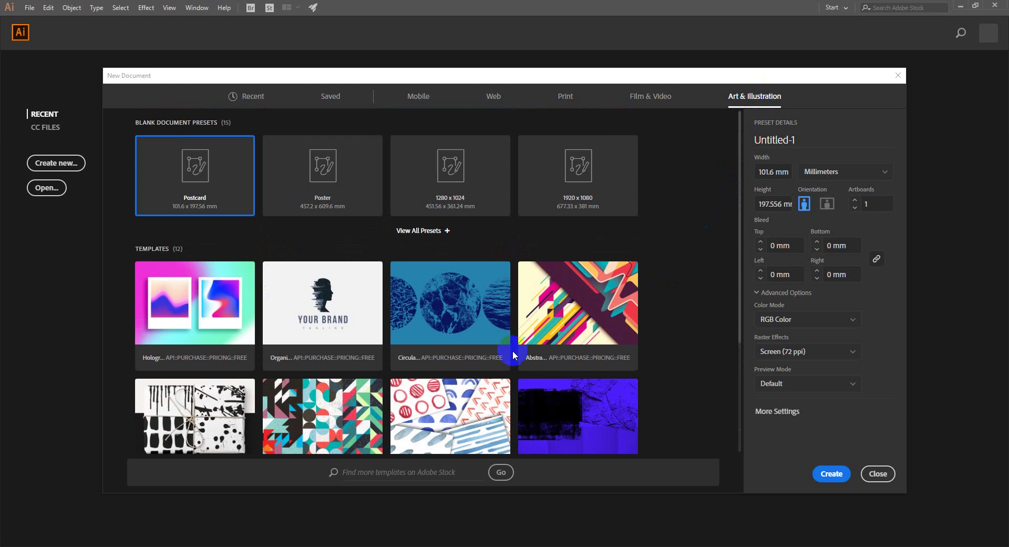
scroll(622, 339, down, 1)
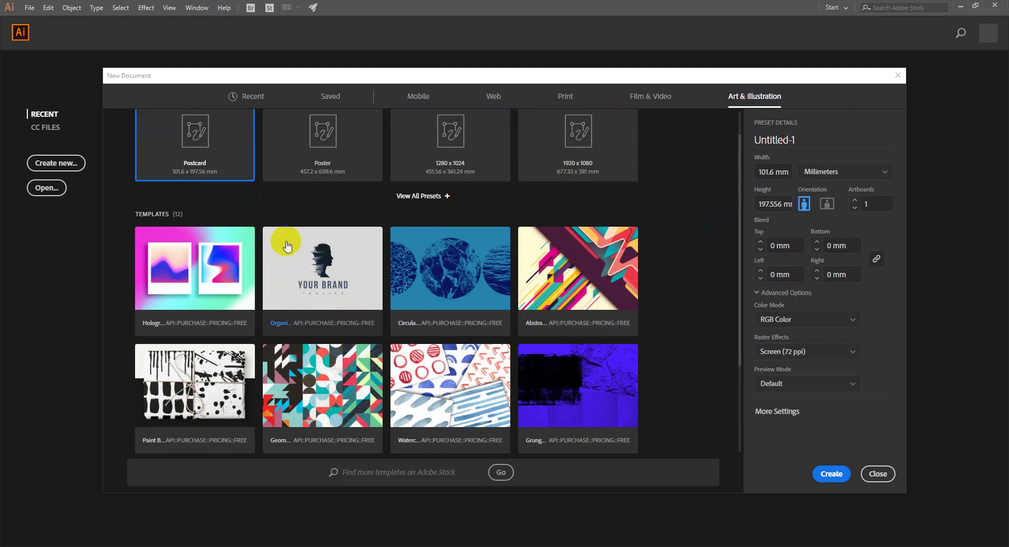
scroll(505, 336, down, 2)
scroll(505, 336, down, 2)
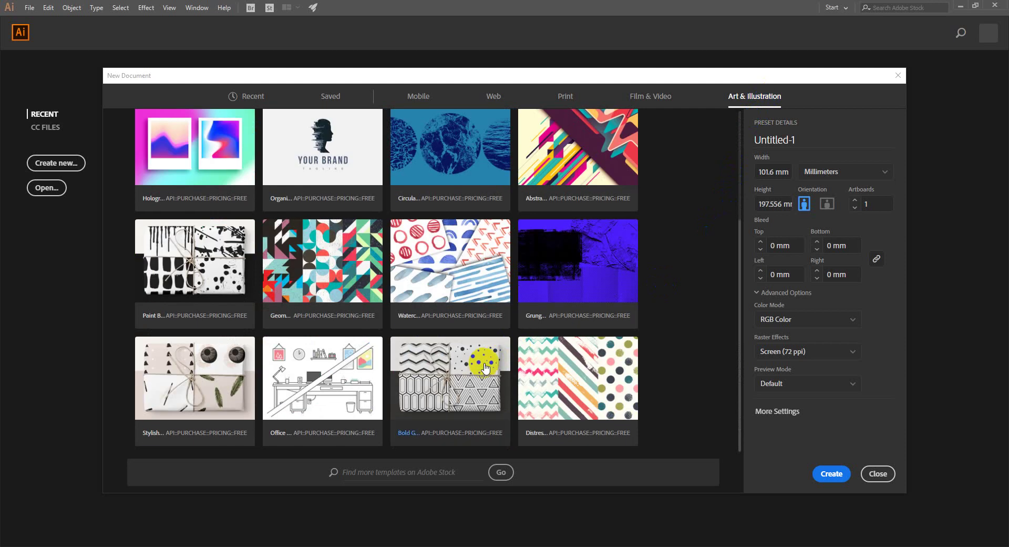
scroll(388, 372, up, 3)
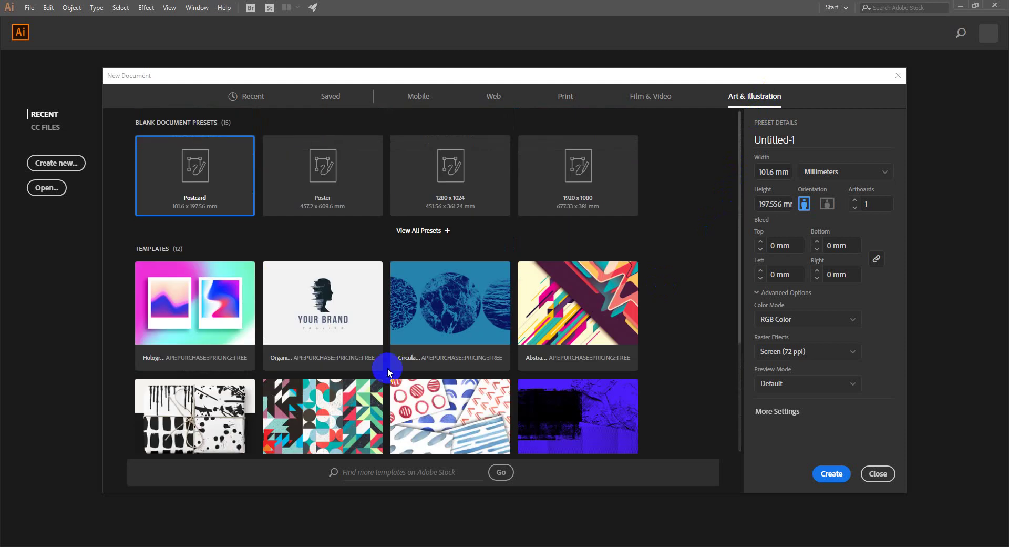
scroll(405, 431, down, 3)
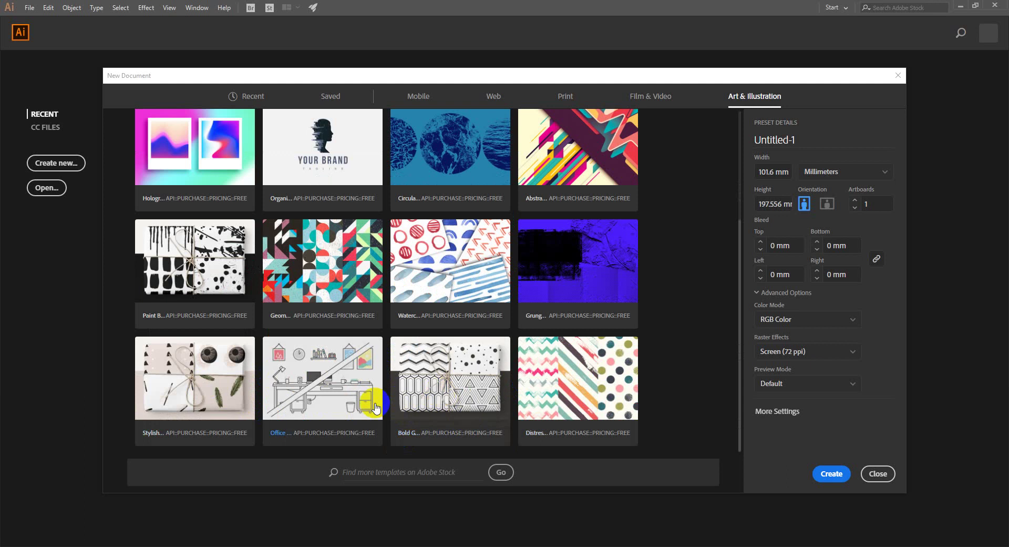
scroll(526, 326, up, 3)
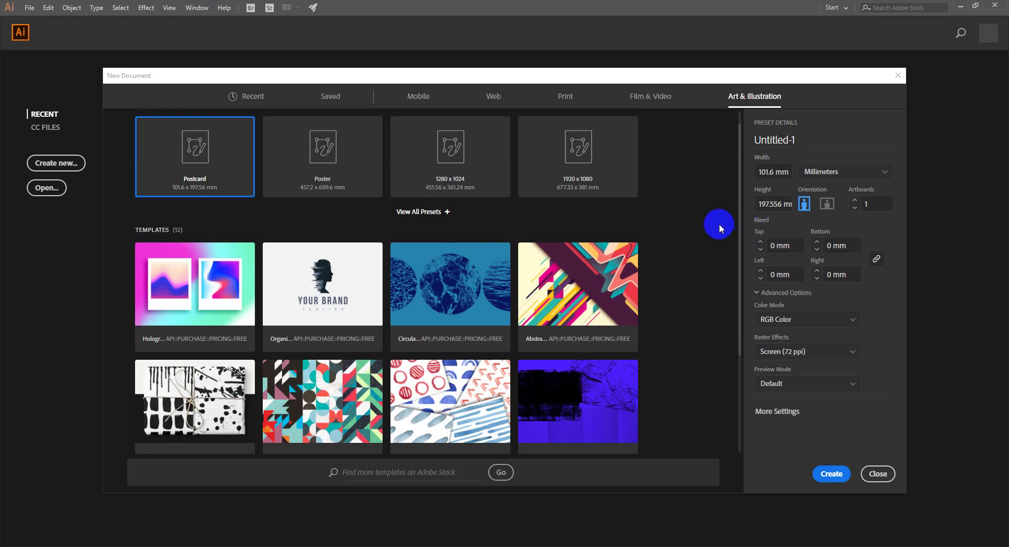
Choose the blank A4 Print preset and switch its units to Centimeters.
click(570, 103)
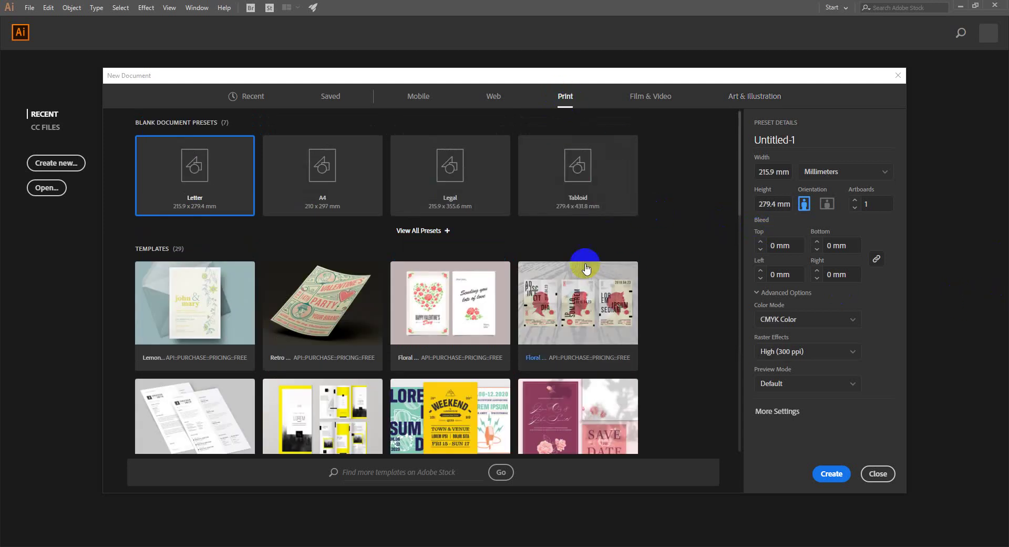
click(422, 232)
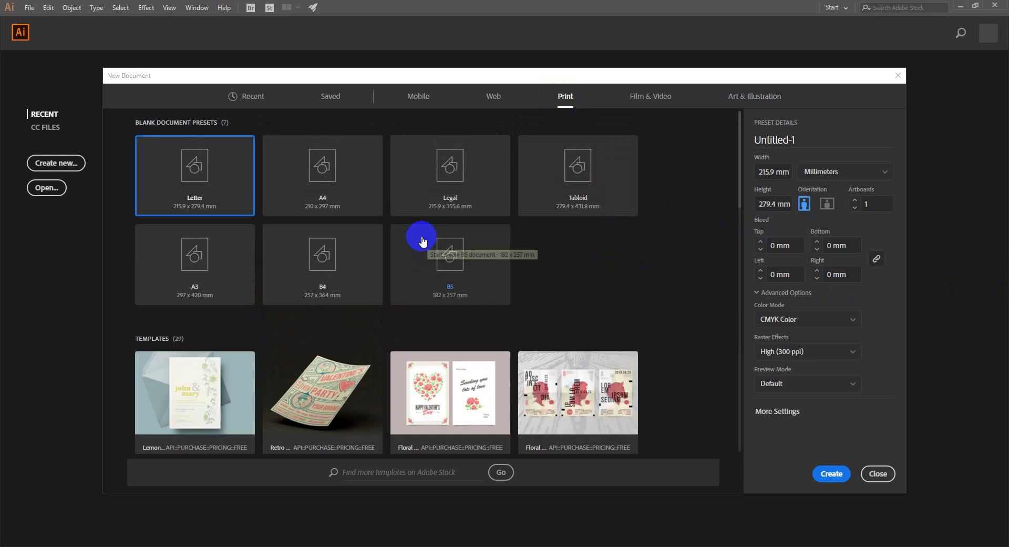
click(357, 170)
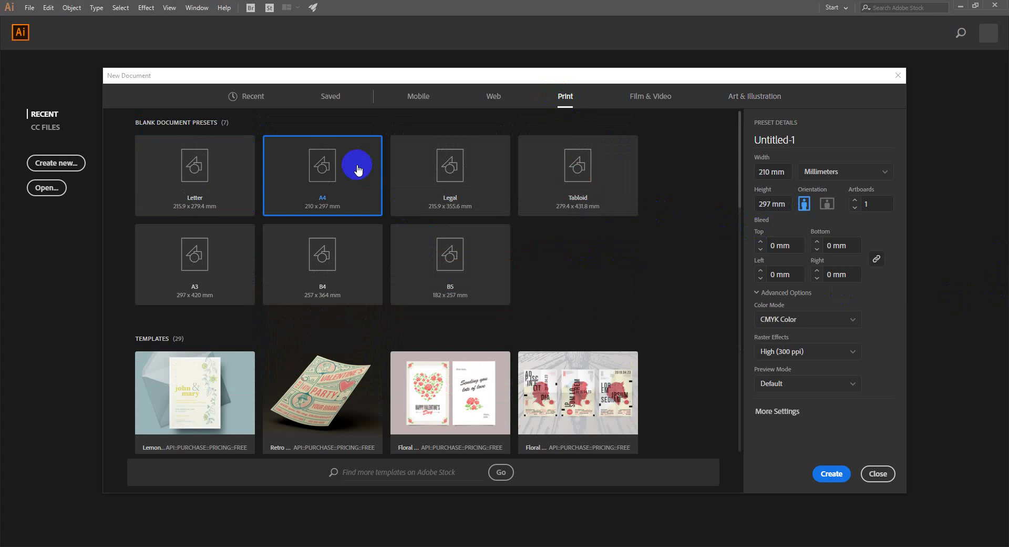
click(868, 172)
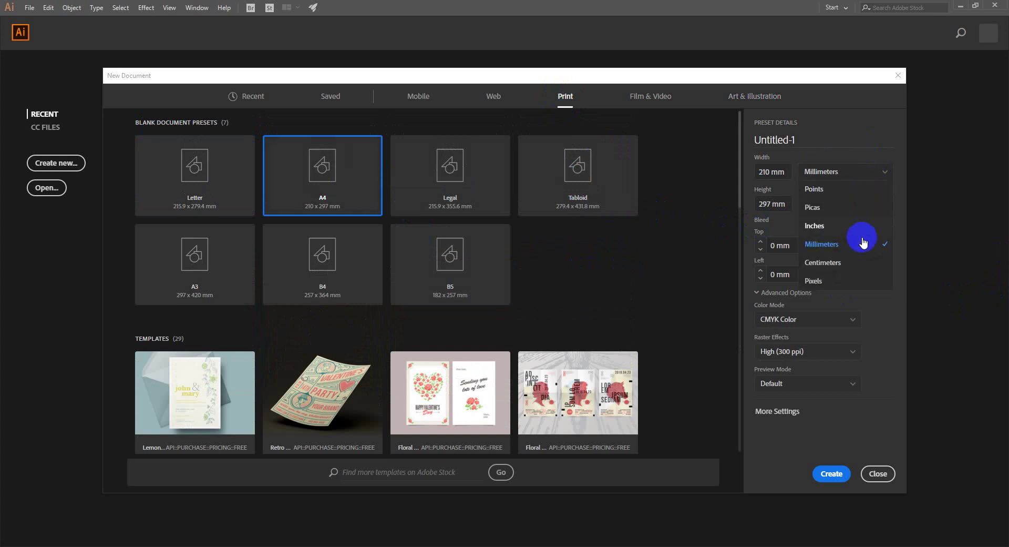
click(854, 263)
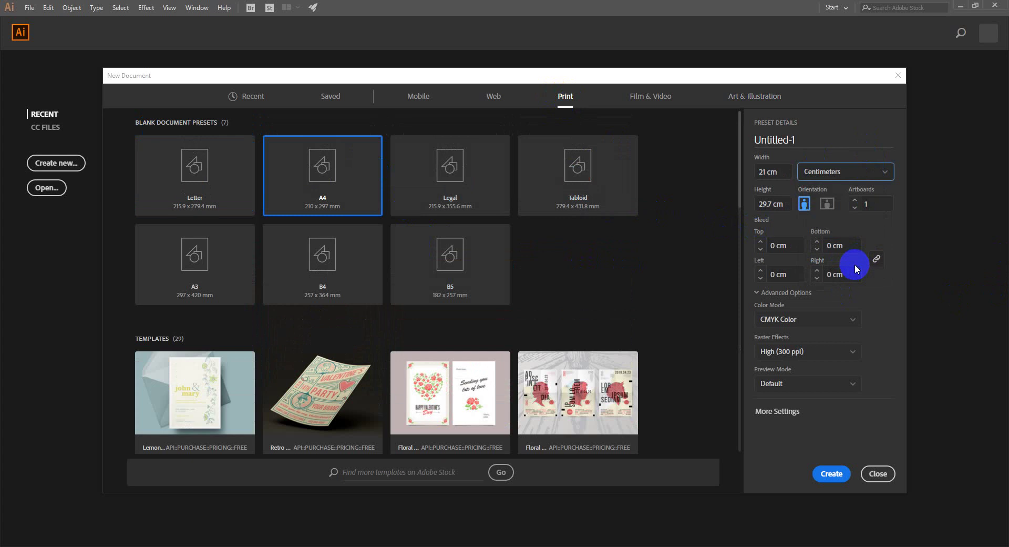
Keep the 21 × 29.7 cm page portrait after trying landscape, and set Artboards to 3.
click(772, 171)
click(776, 203)
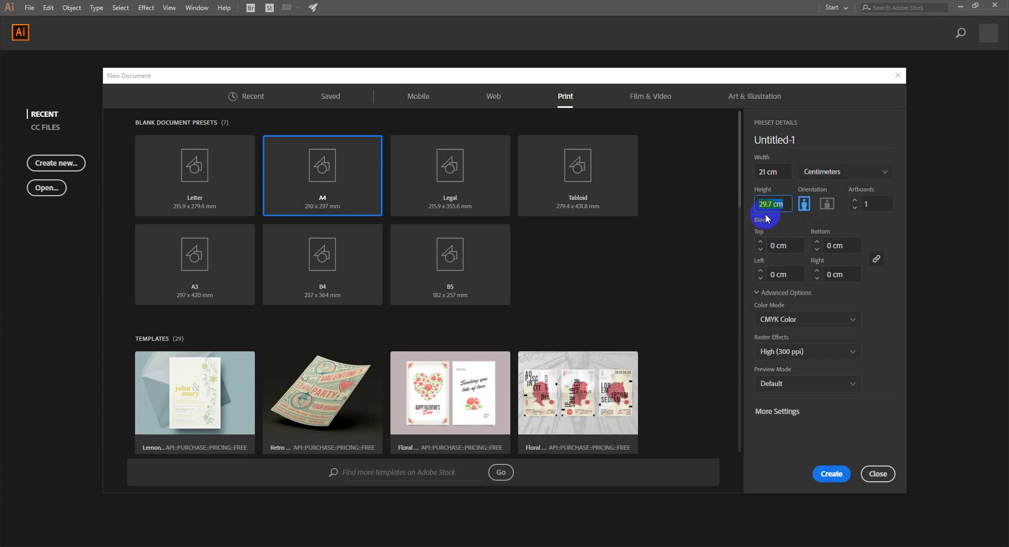
click(826, 205)
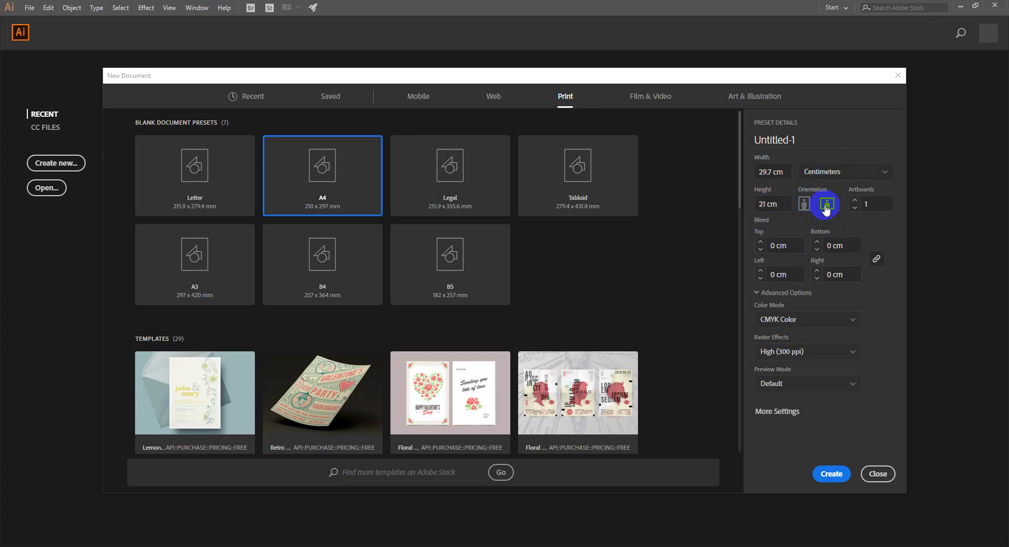
click(810, 206)
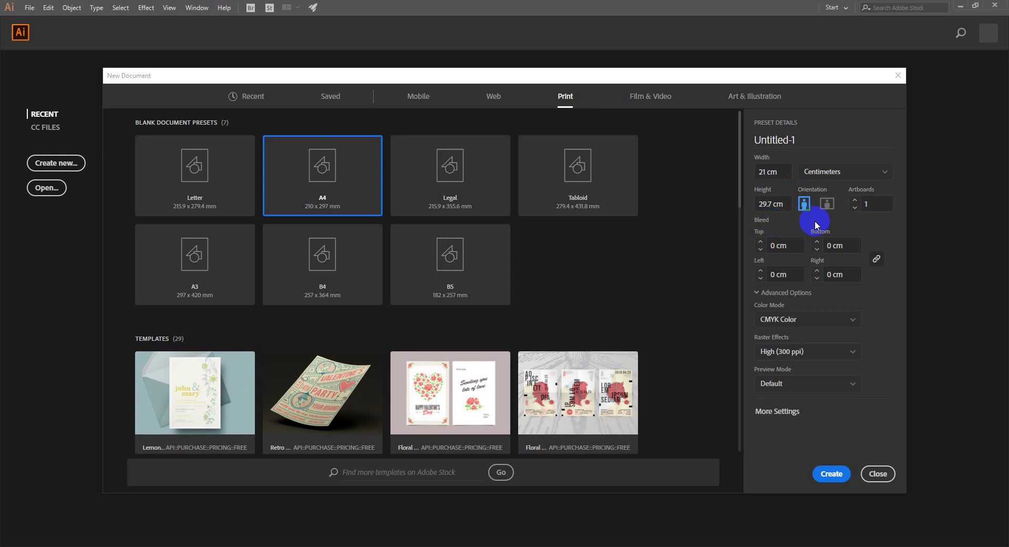
click(875, 200)
text(3)
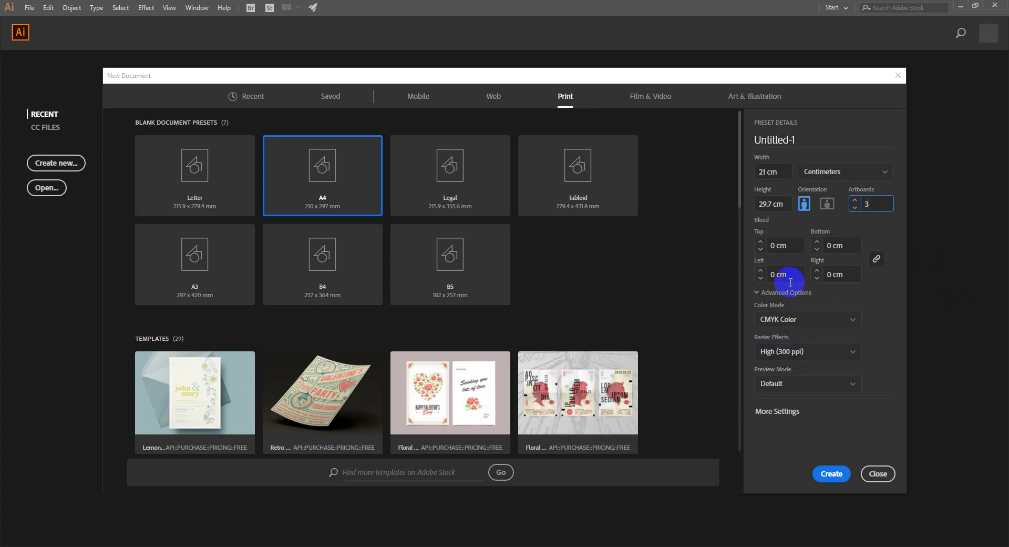
Set a linked 0.3 cm bleed on the top, bottom, left and right sides.
click(786, 246)
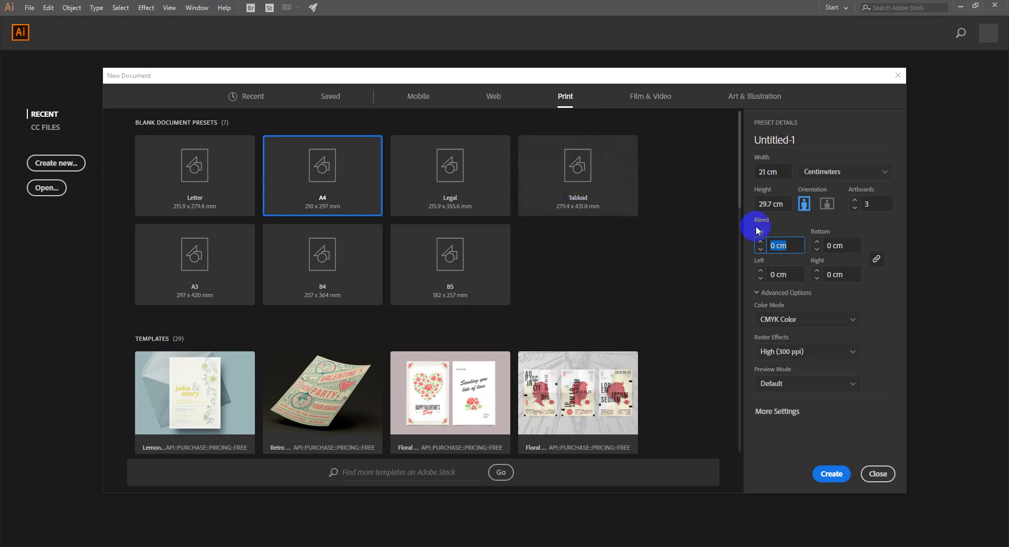
text(0.3)
click(799, 272)
double_click(798, 272)
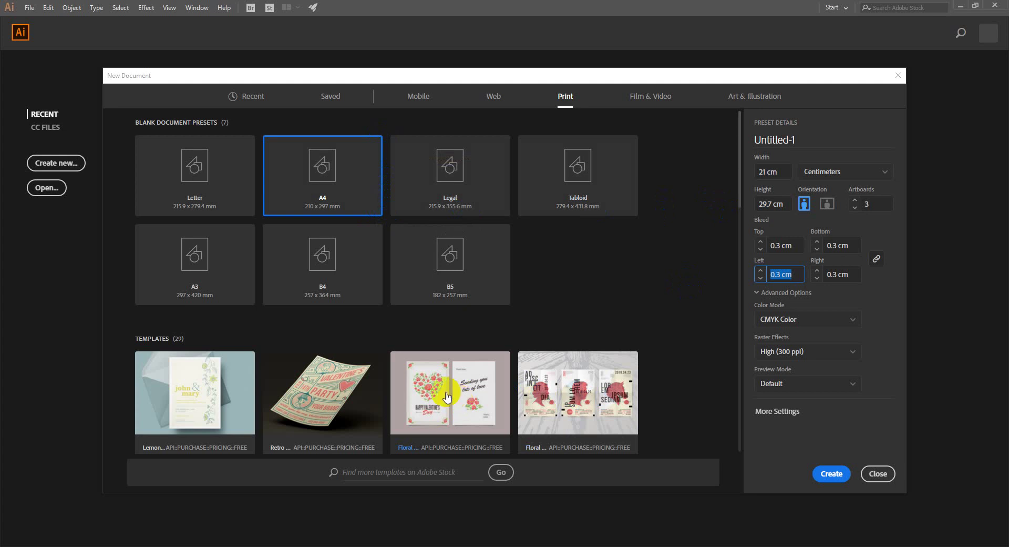
click(531, 301)
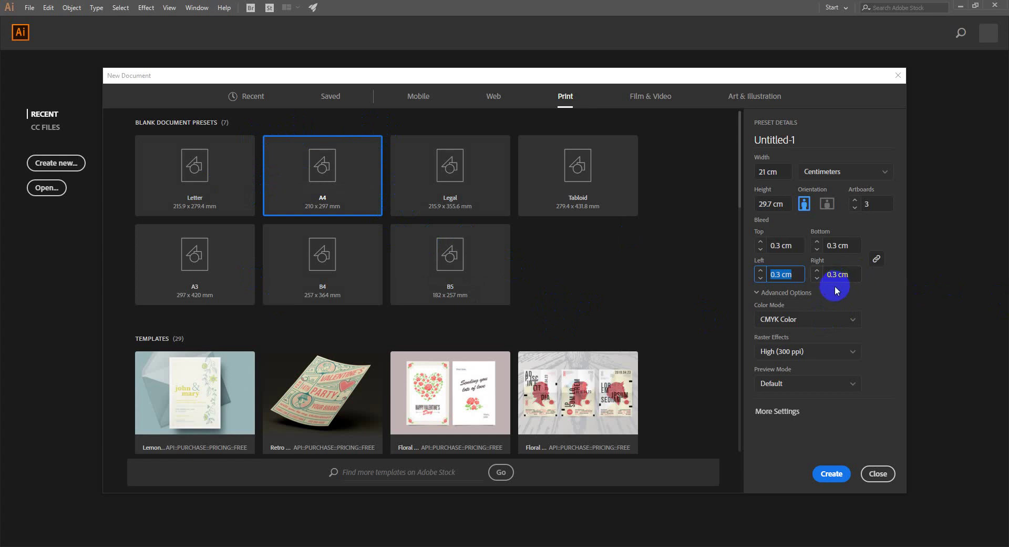
click(852, 319)
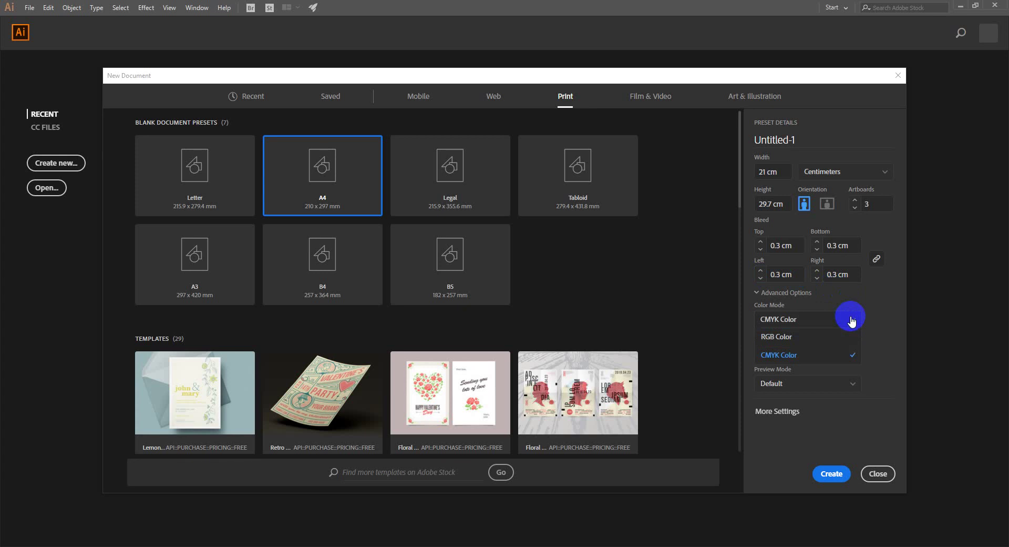
Leave Color Mode at CMYK Color and show the Raster Effects choices, currently High (300 ppi).
click(852, 319)
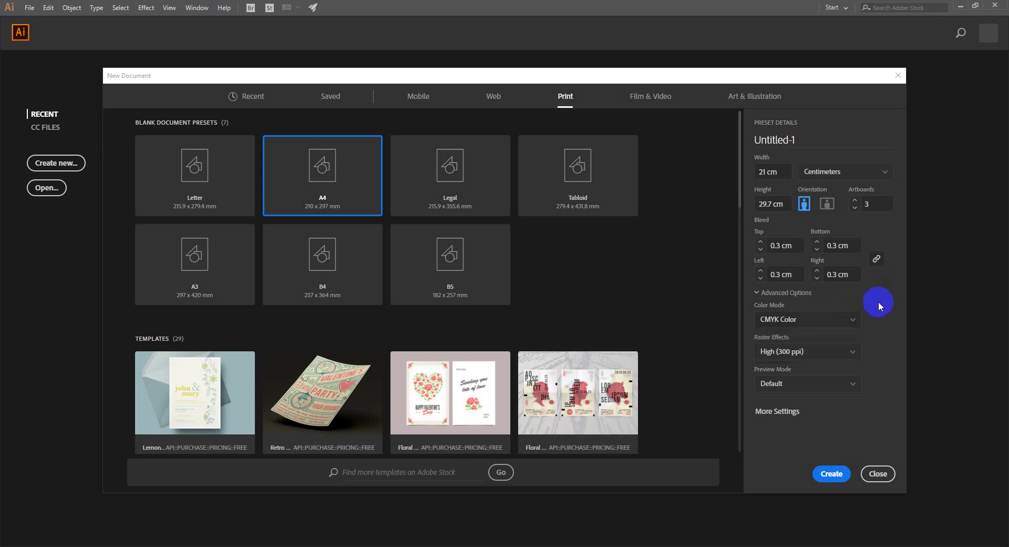
click(860, 350)
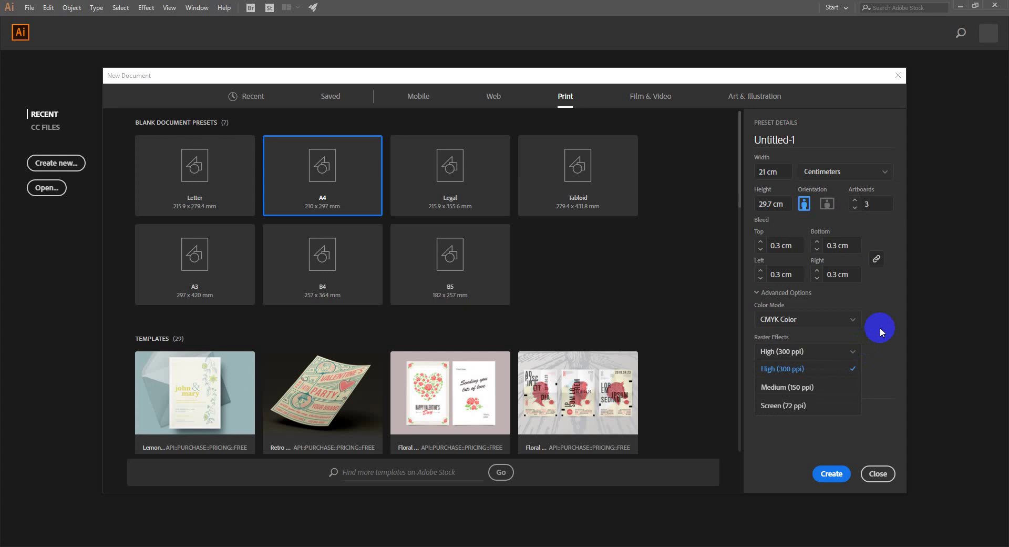
Choose Medium (150 ppi) raster effects and Default preview mode, then bring up More Settings.
click(824, 369)
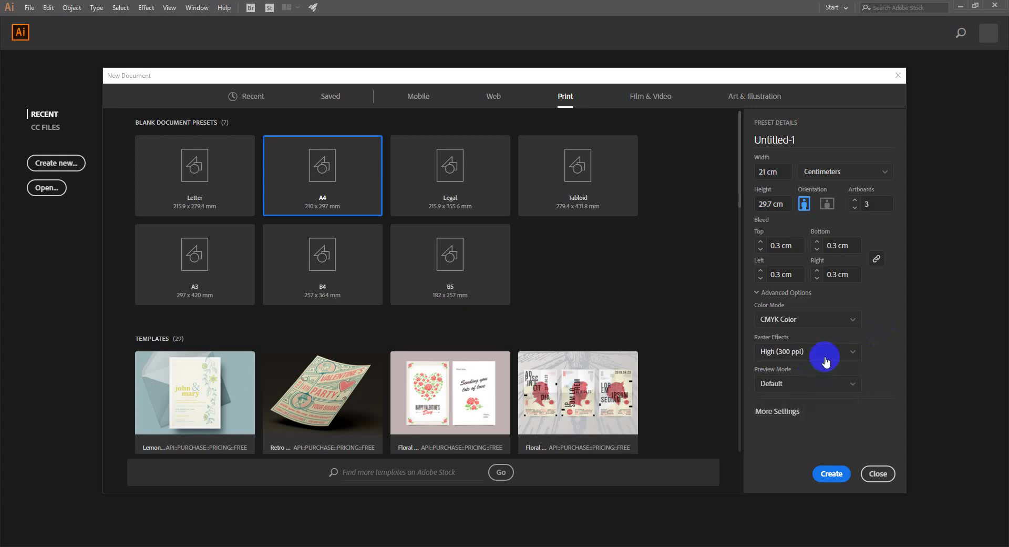
click(826, 361)
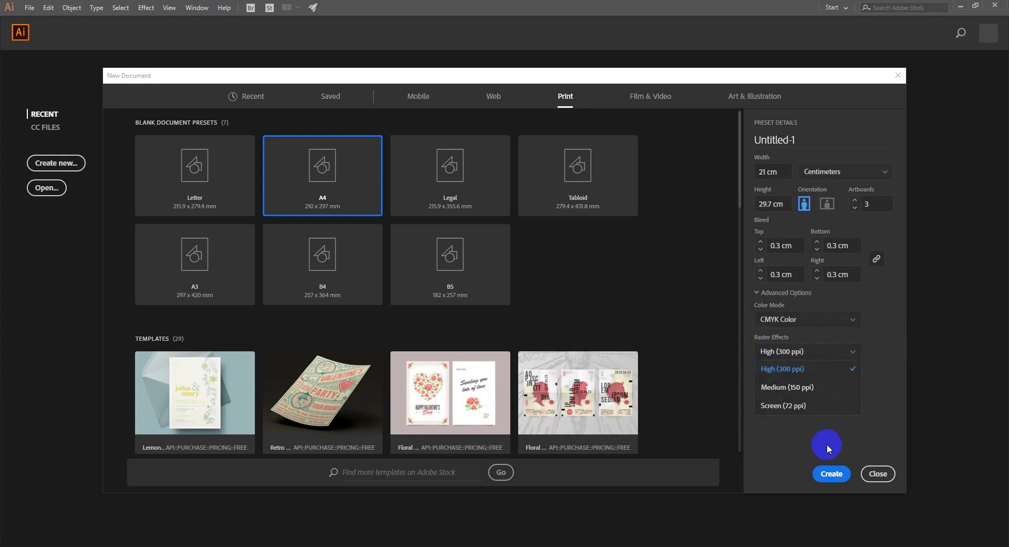
click(802, 389)
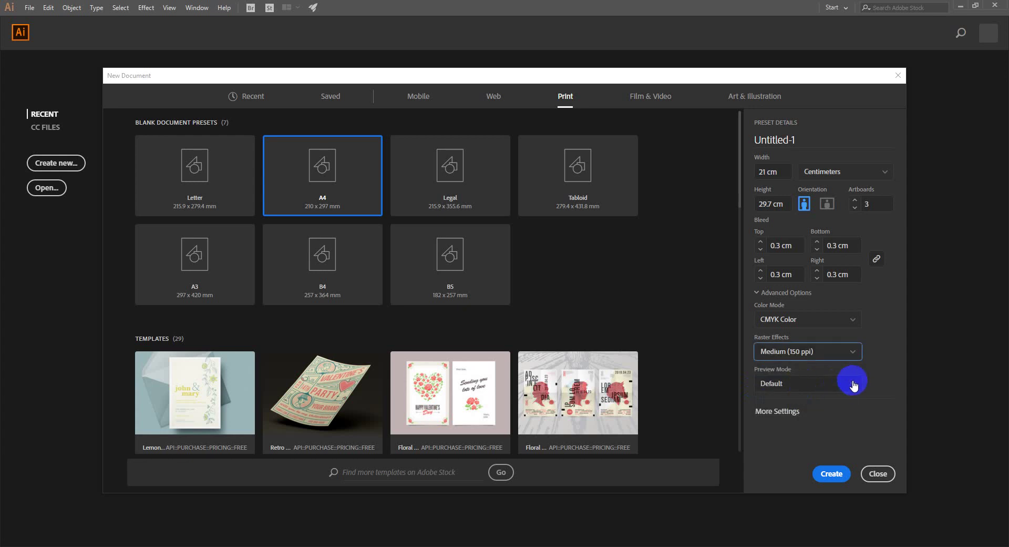
click(855, 385)
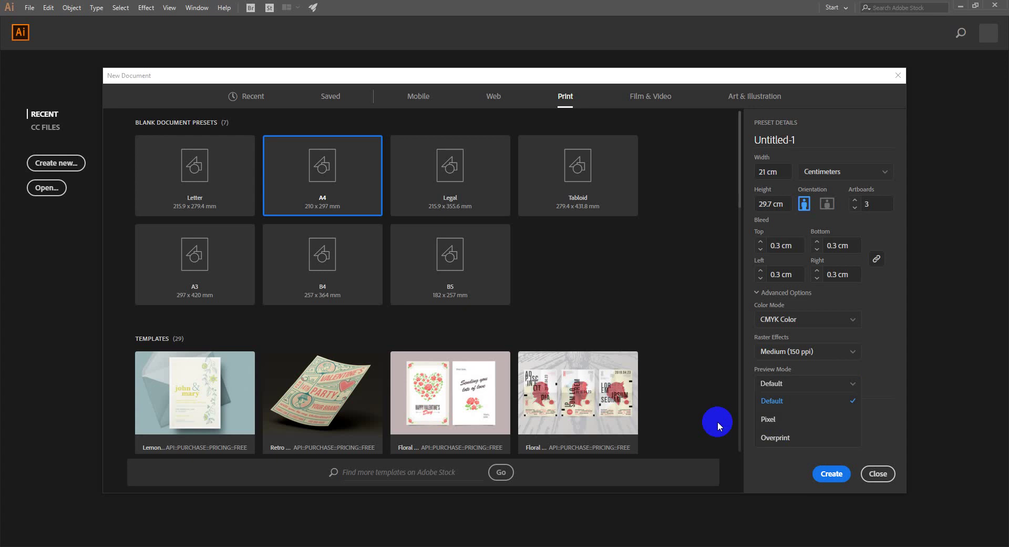
click(883, 358)
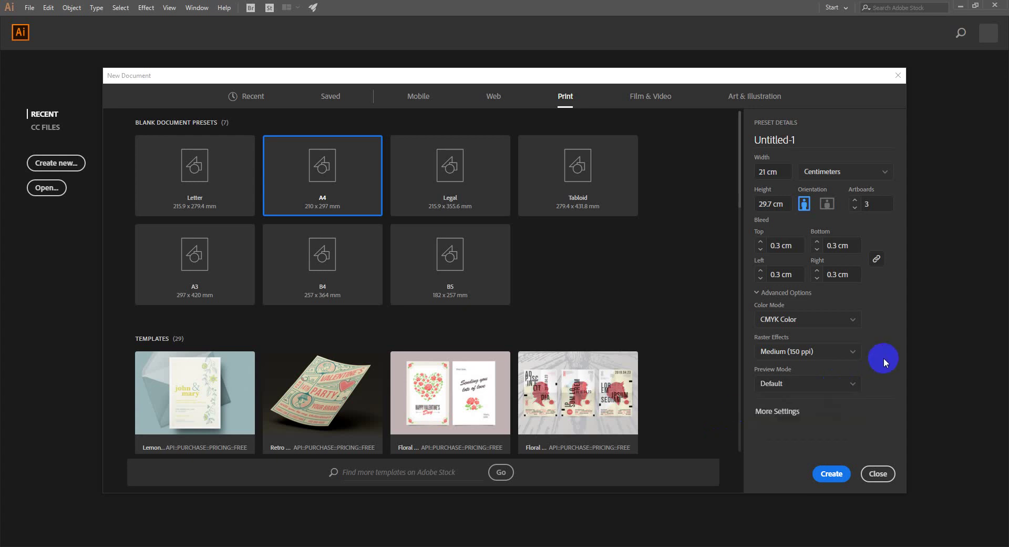
click(778, 411)
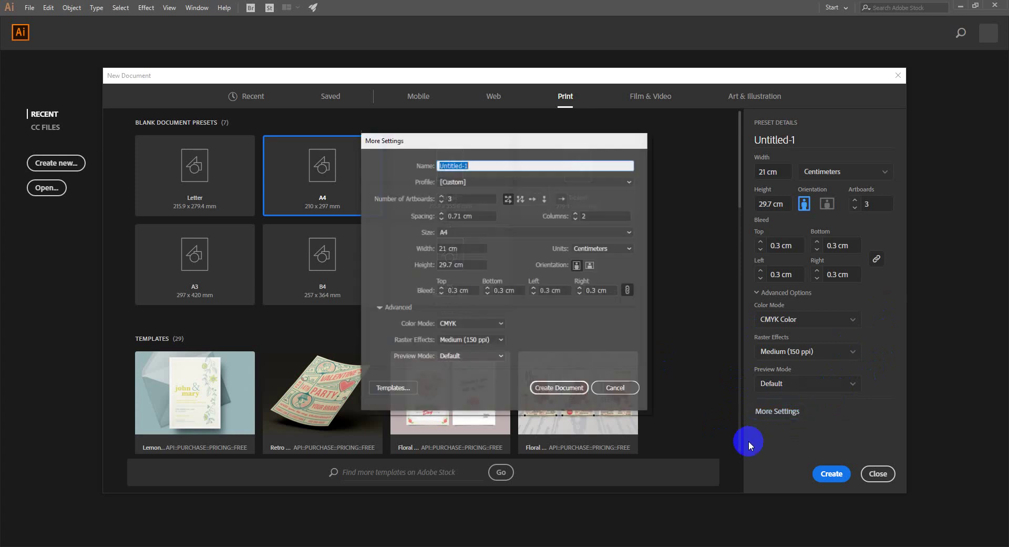
Arrange the 3 artboards Grid by Row in 2 columns and create the document.
click(459, 199)
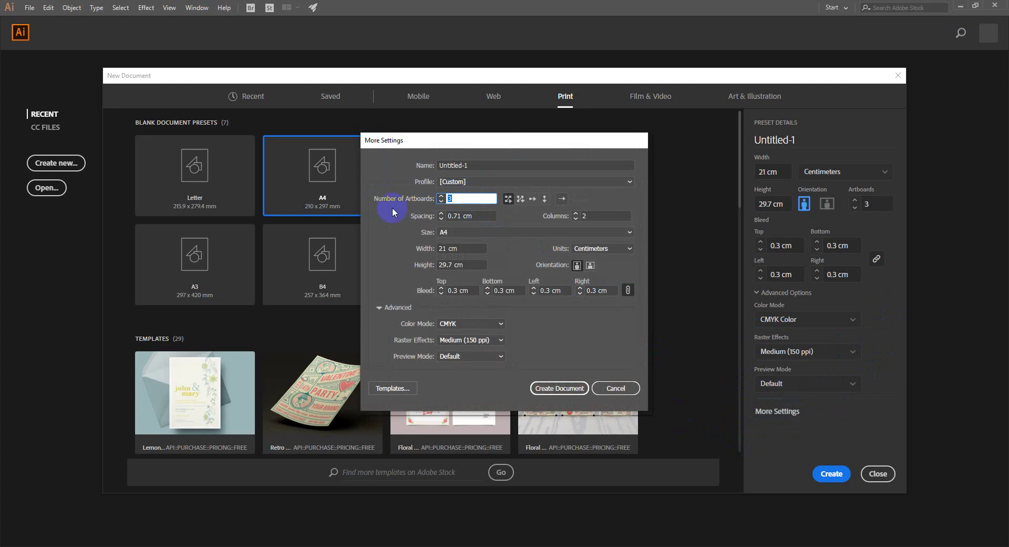
click(507, 199)
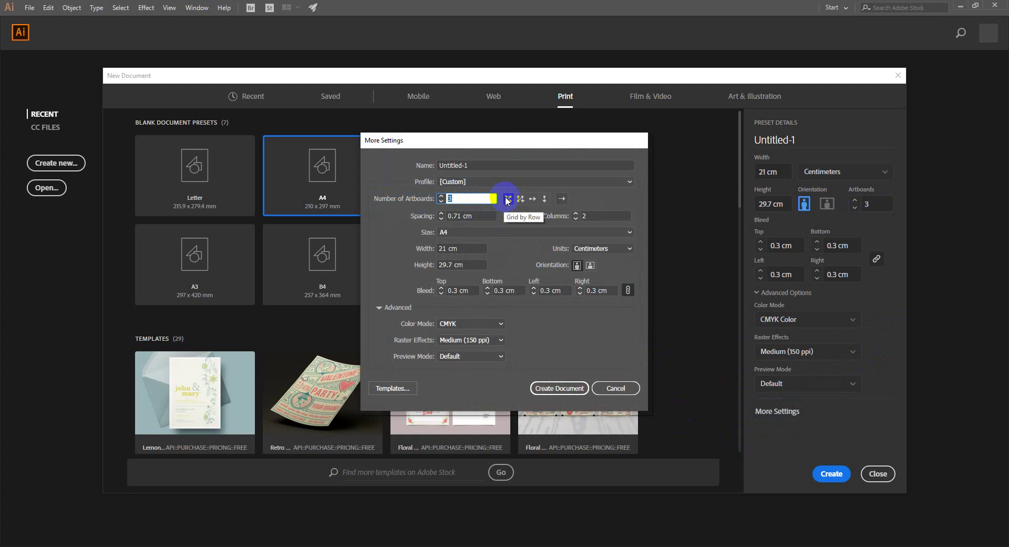
click(508, 200)
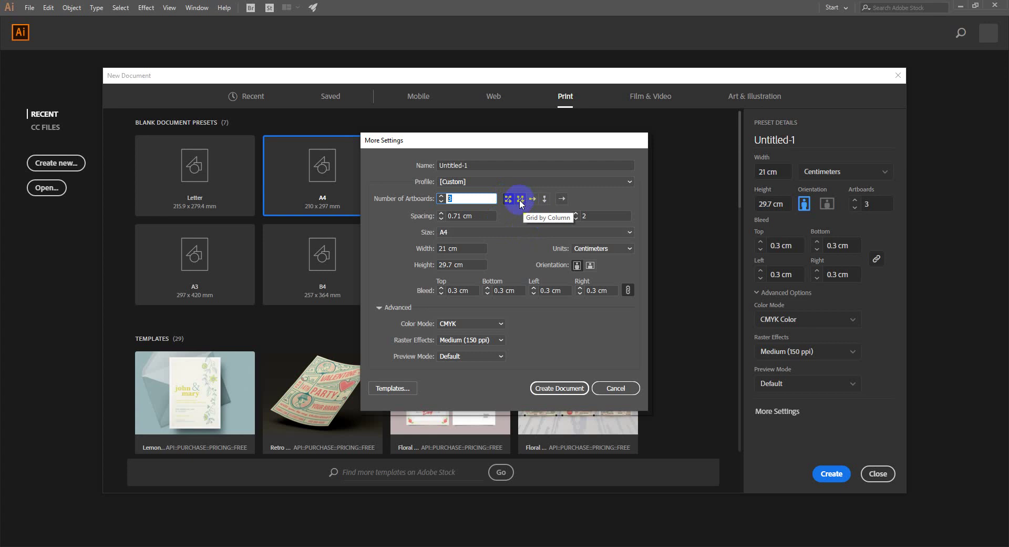
click(599, 214)
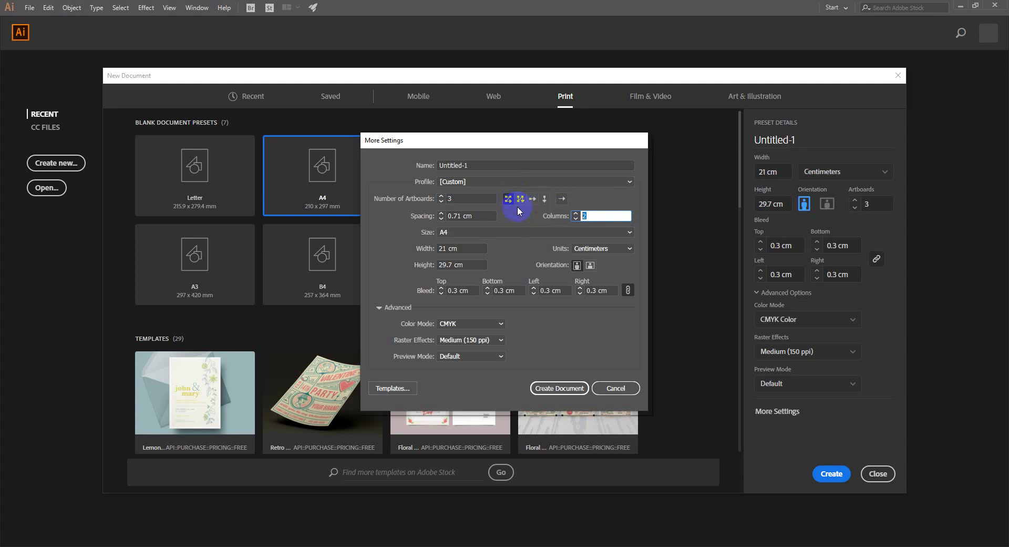
click(518, 232)
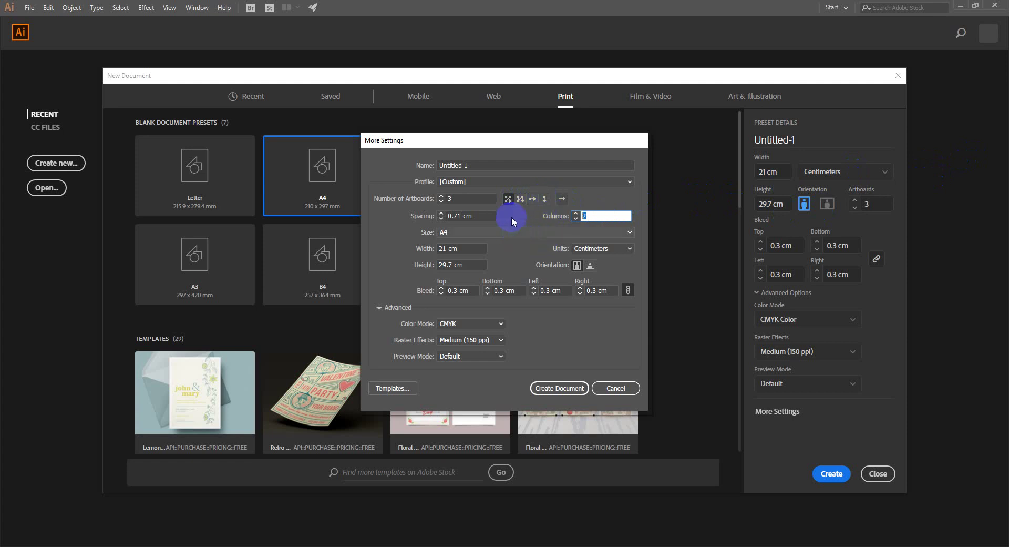
click(573, 389)
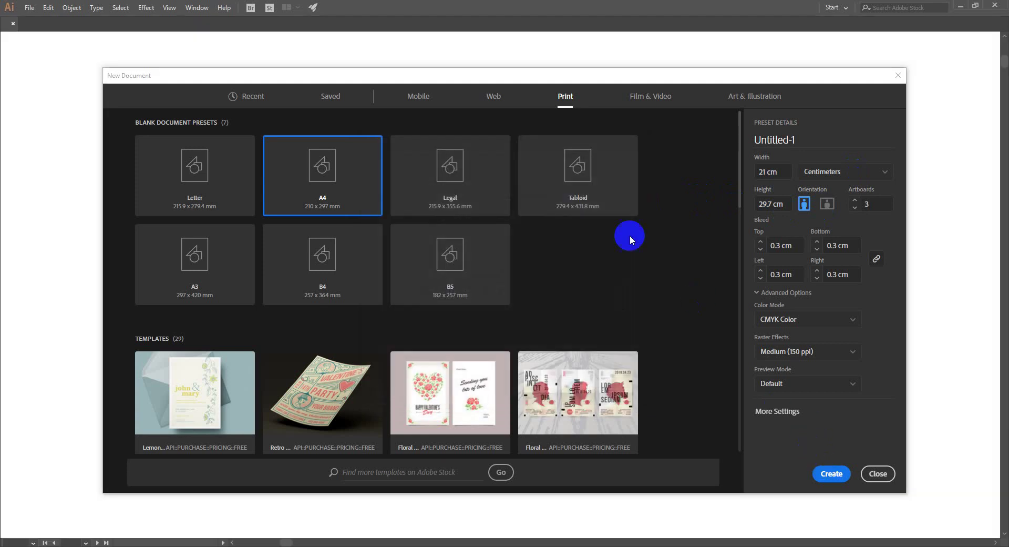
Create the document, then turn Artboard 1 to landscape and move it left with the Artboard tool.
click(835, 474)
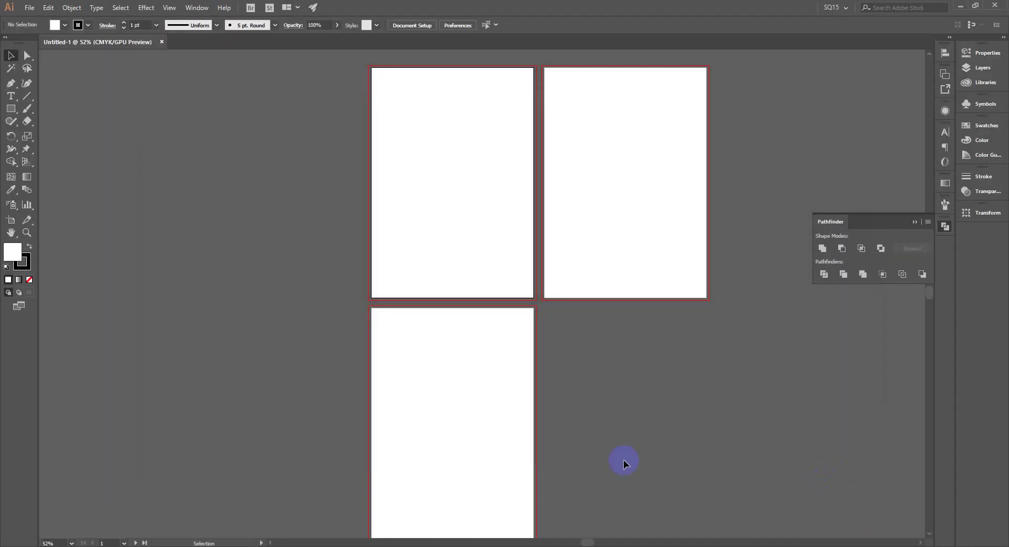
scroll(496, 423, up, 3)
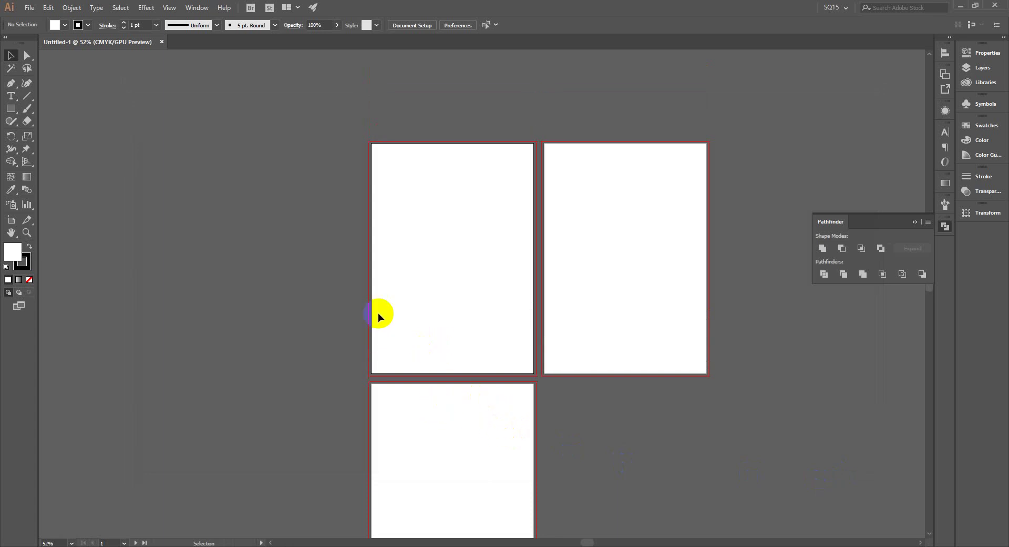
click(12, 227)
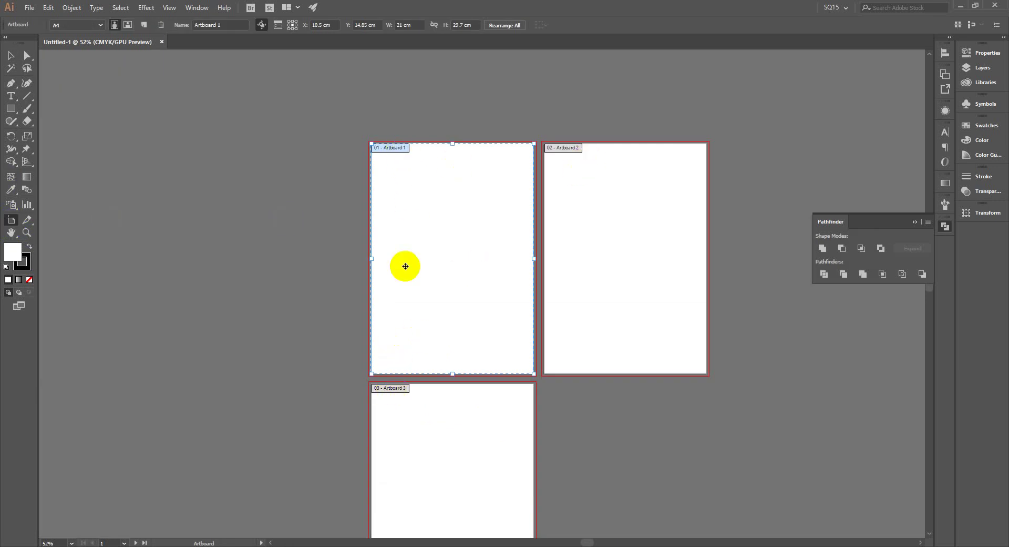
click(127, 25)
drag(410, 227, 343, 221)
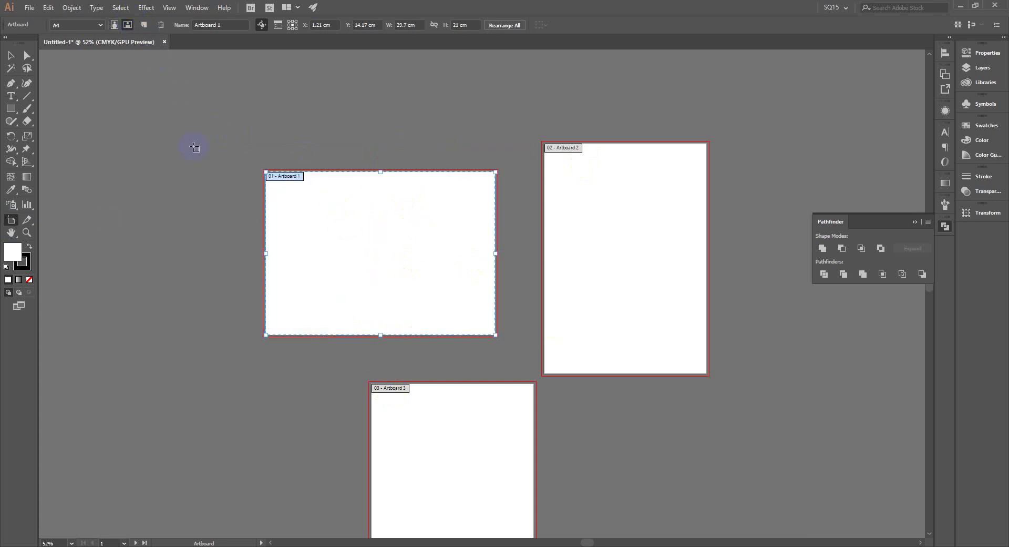
Undo Artboard 1's move and orientation change, then return to the Selection tool.
click(29, 7)
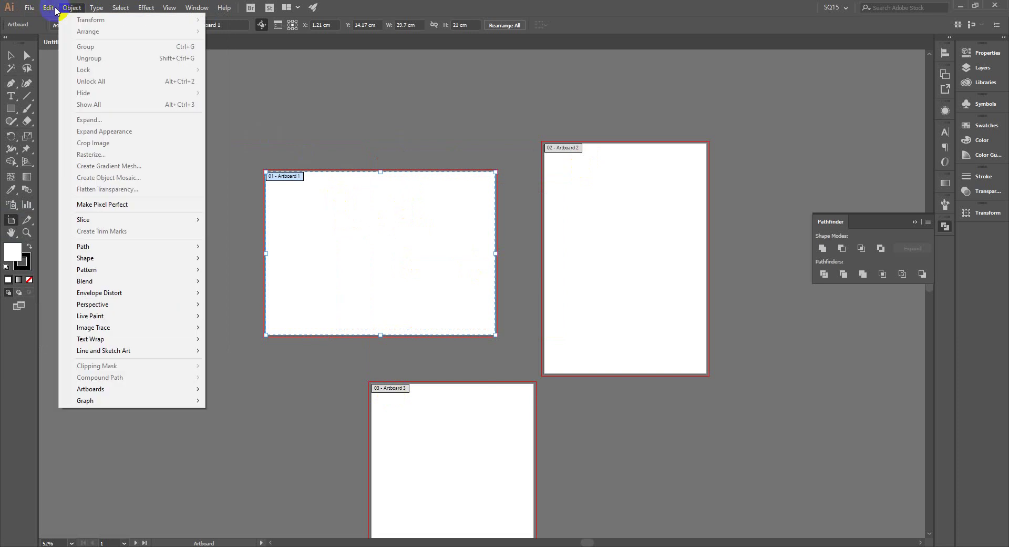
mouse_move(48, 7)
click(47, 19)
click(41, 7)
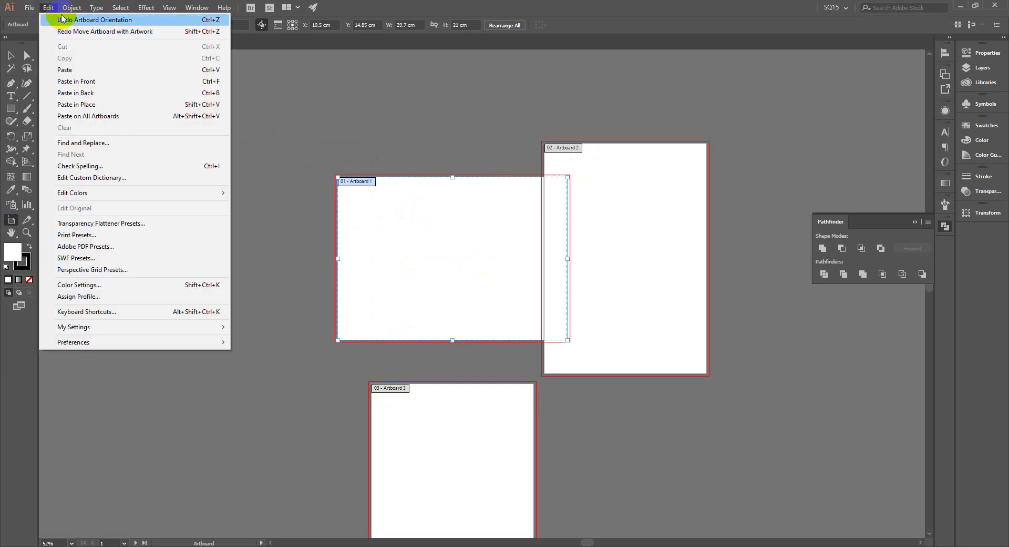
click(62, 17)
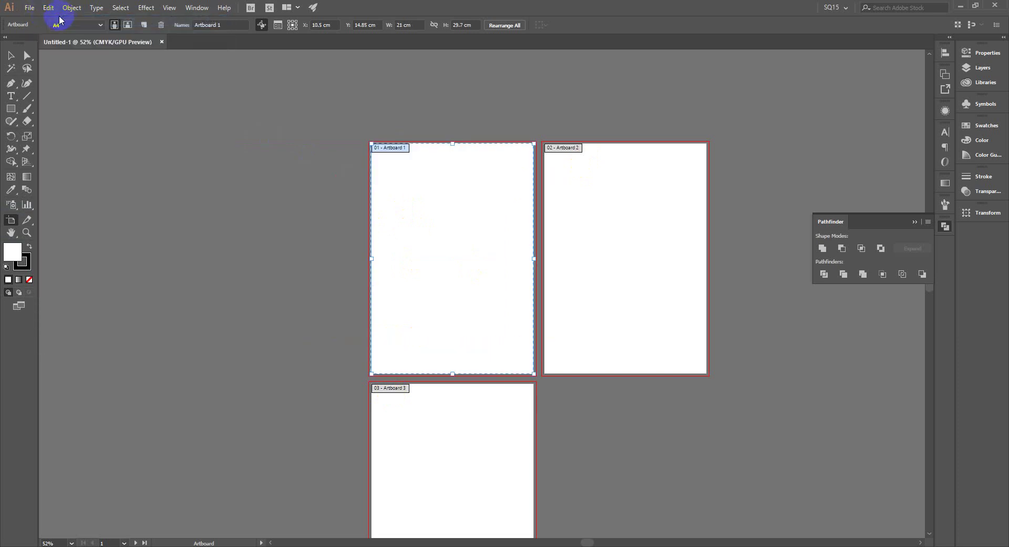
click(15, 54)
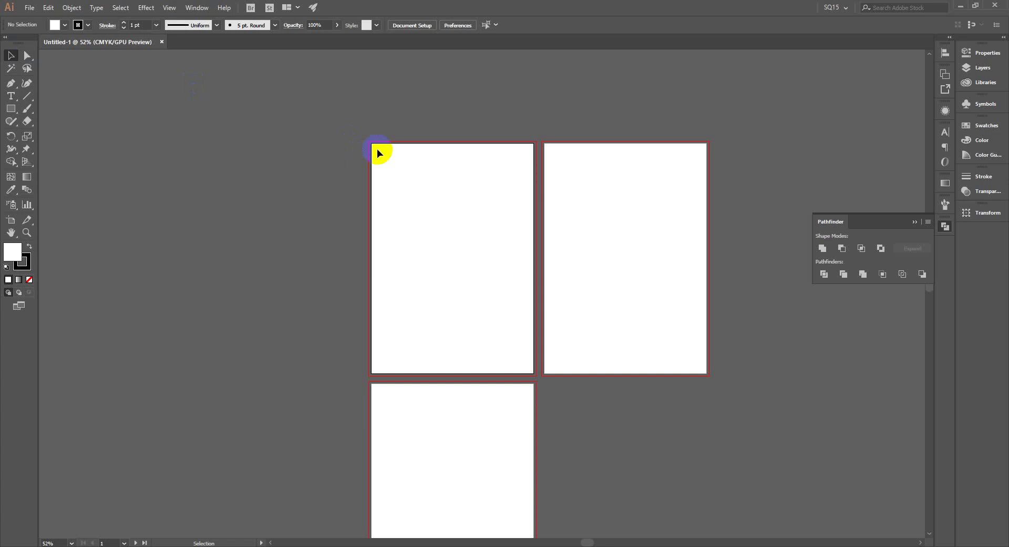
scroll(544, 184, up, 2)
scroll(544, 184, down, 2)
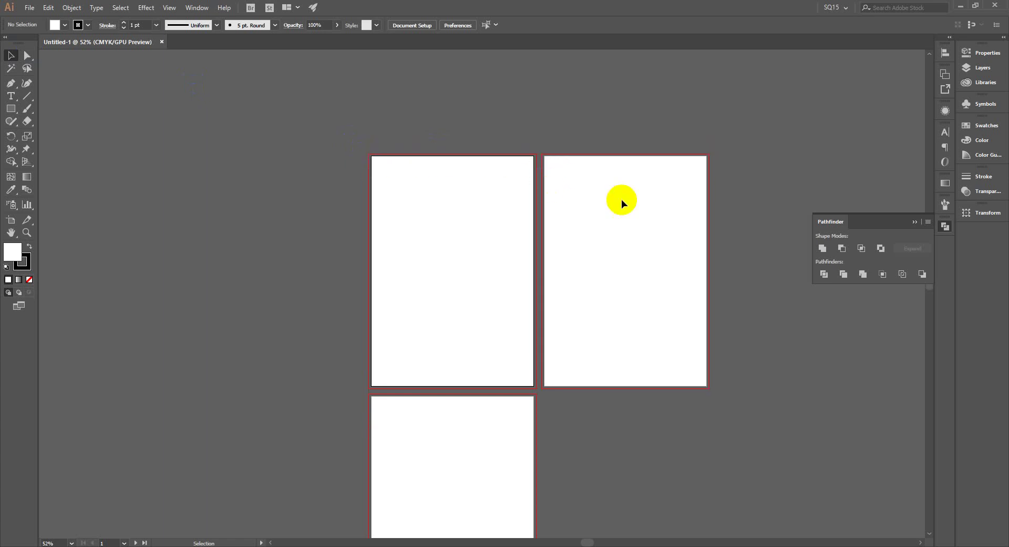
Close the floating Pathfinder panel so the three blank artboards are unobstructed.
click(542, 392)
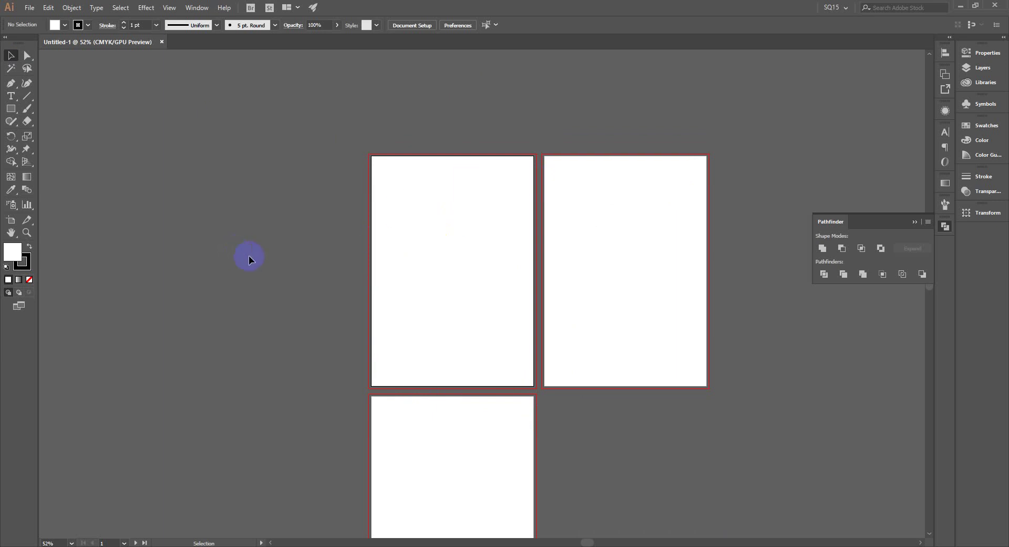
scroll(465, 270, down, 3)
scroll(465, 270, up, 3)
scroll(431, 285, down, 4)
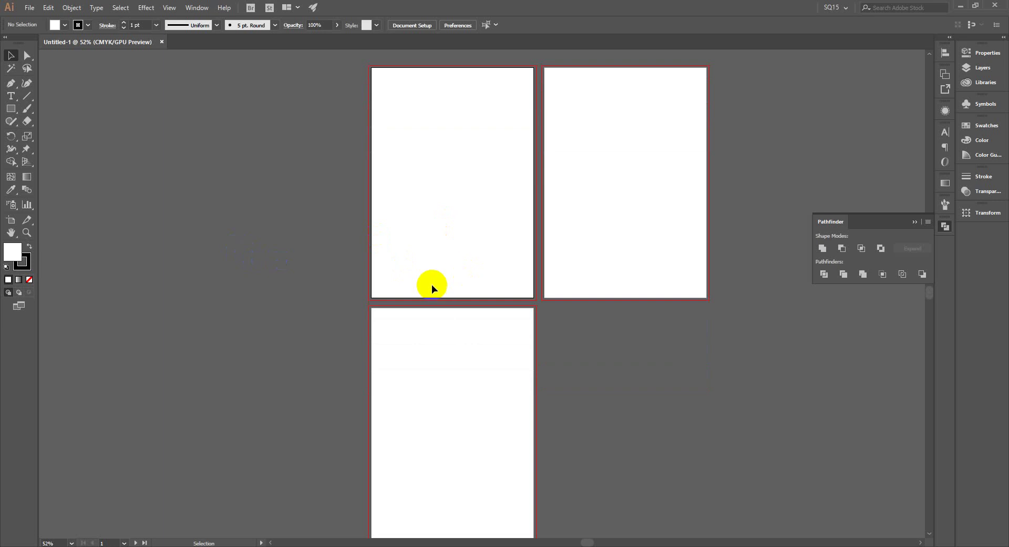
click(915, 221)
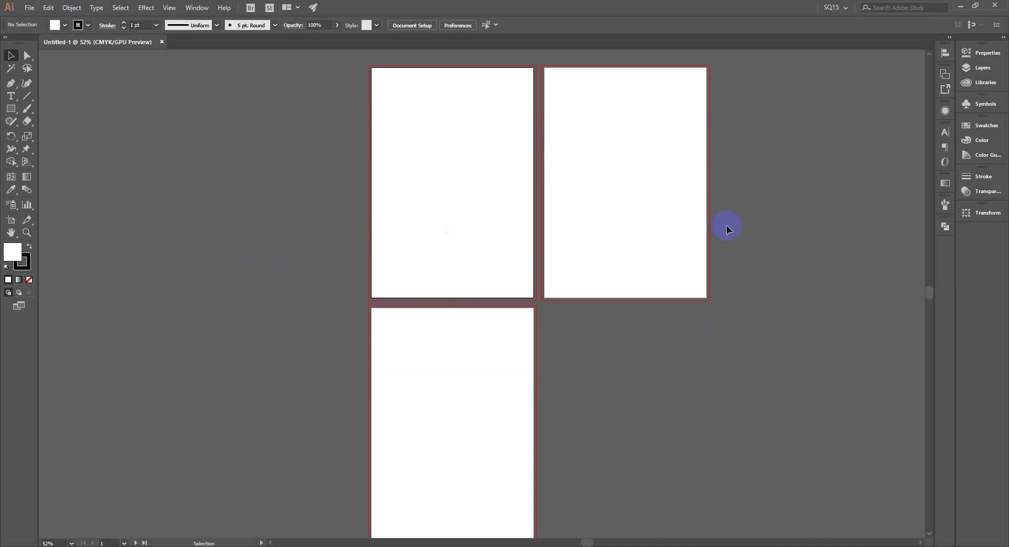
scroll(368, 223, up, 1)
scroll(380, 220, up, 3)
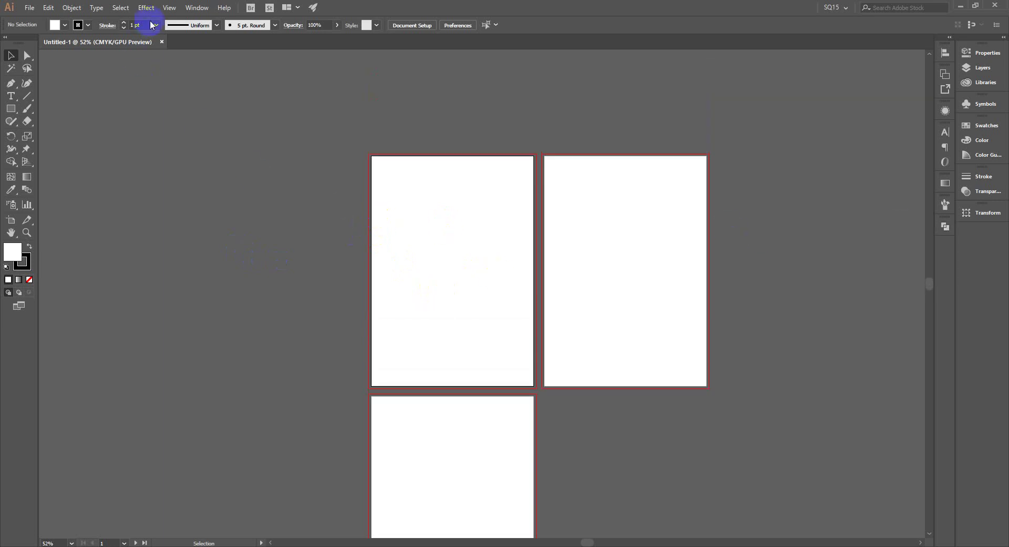
click(143, 8)
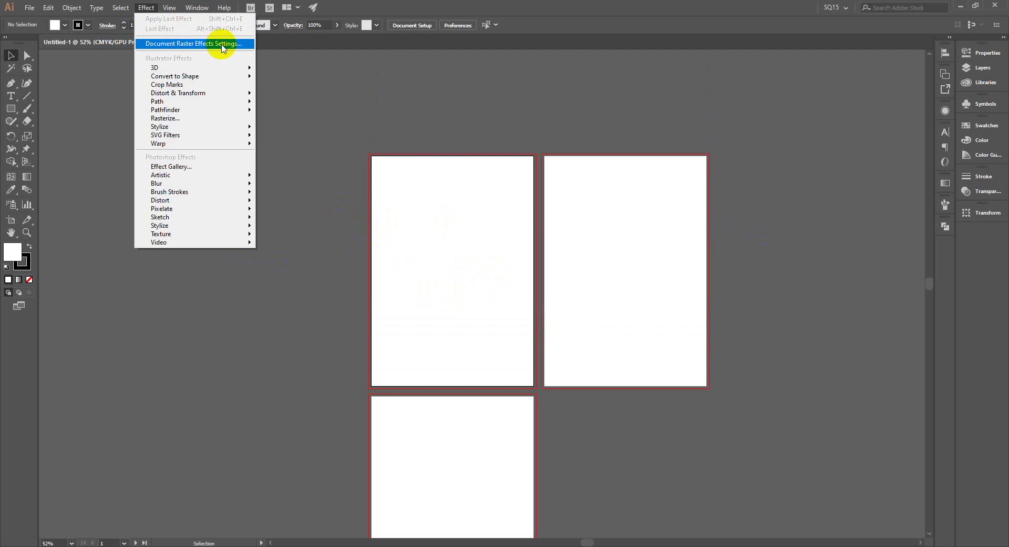
Set the document raster effects resolution to a custom 30 ppi.
click(223, 45)
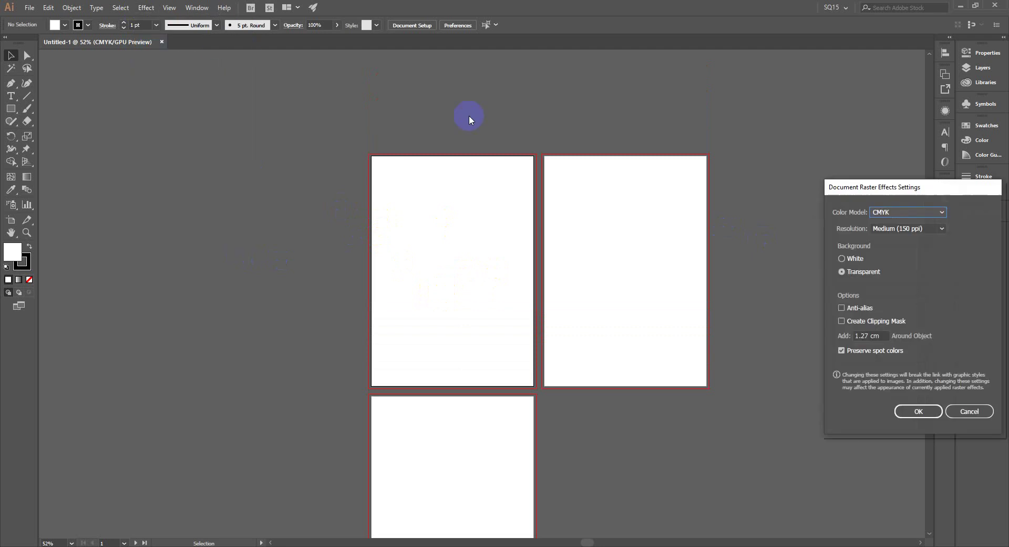
drag(923, 189, 534, 117)
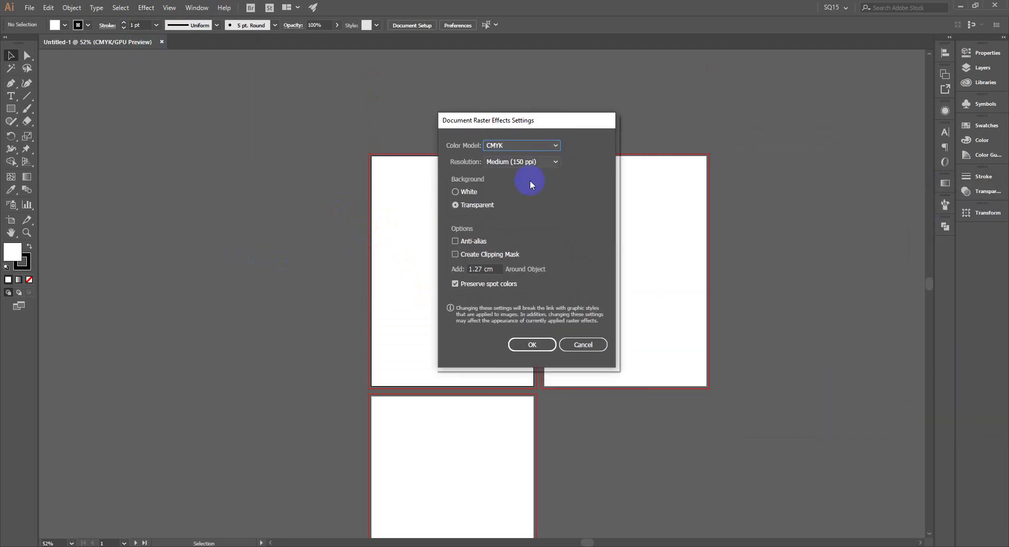
click(535, 166)
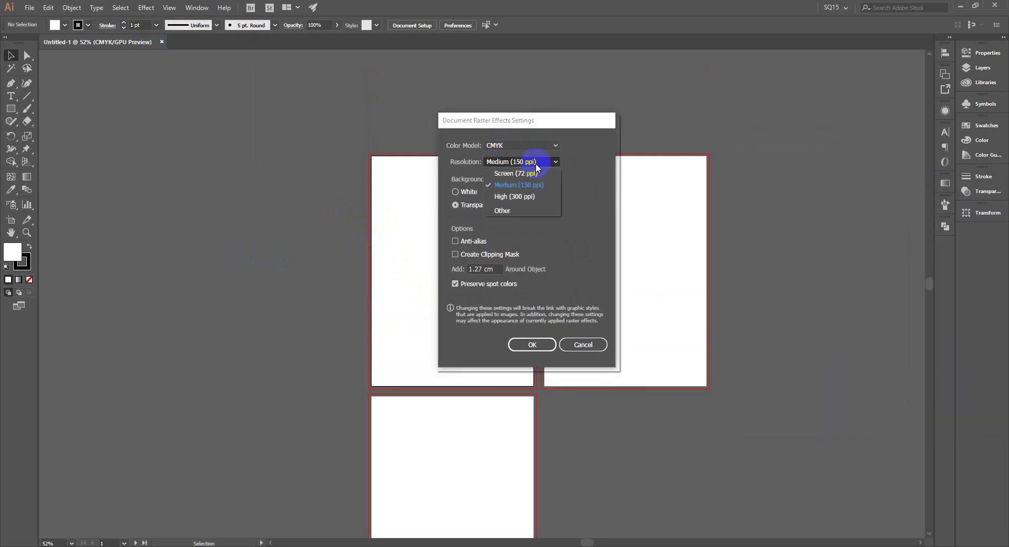
click(532, 211)
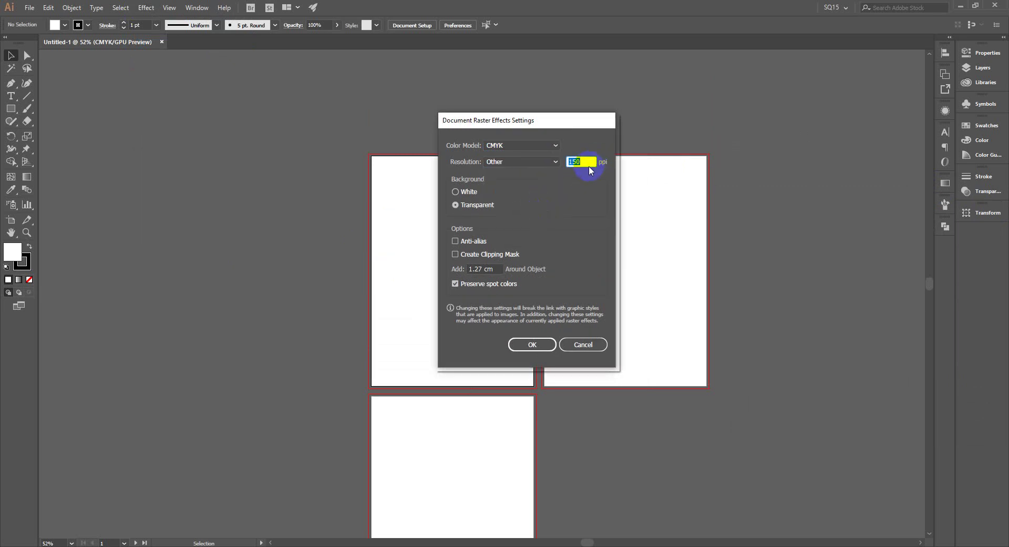
text(30)
click(544, 344)
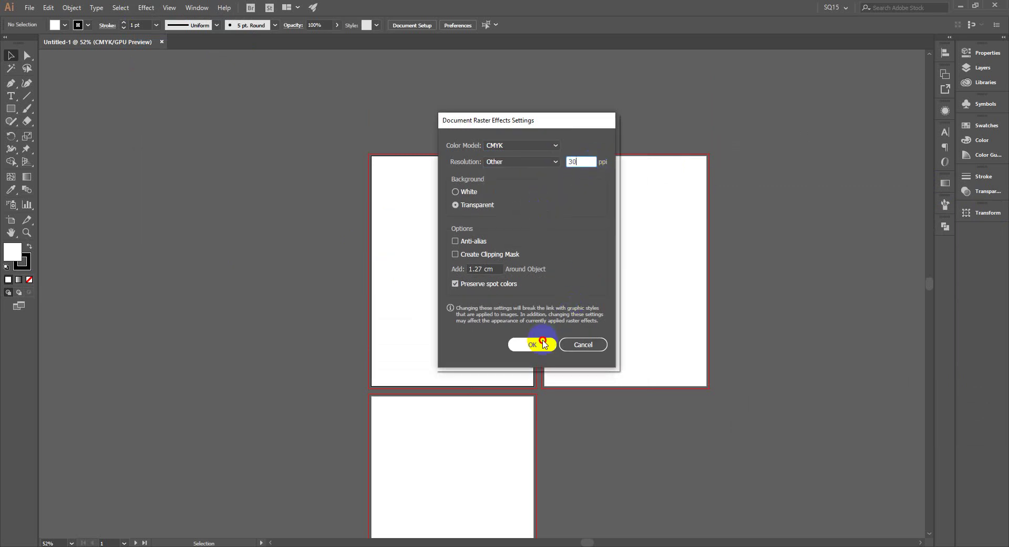
Reopen Document Raster Effects Settings to confirm 30 ppi kept, then cancel.
click(149, 7)
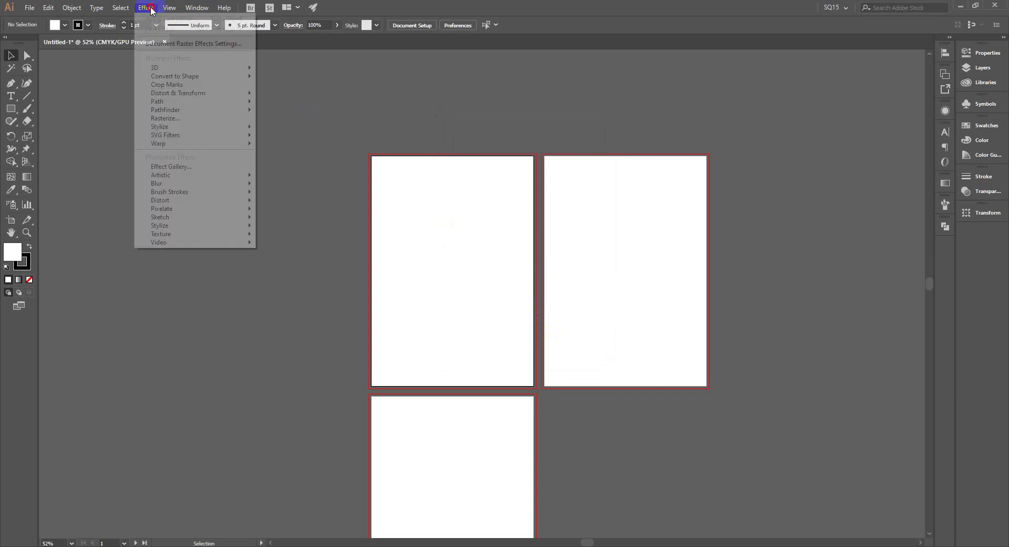
click(181, 43)
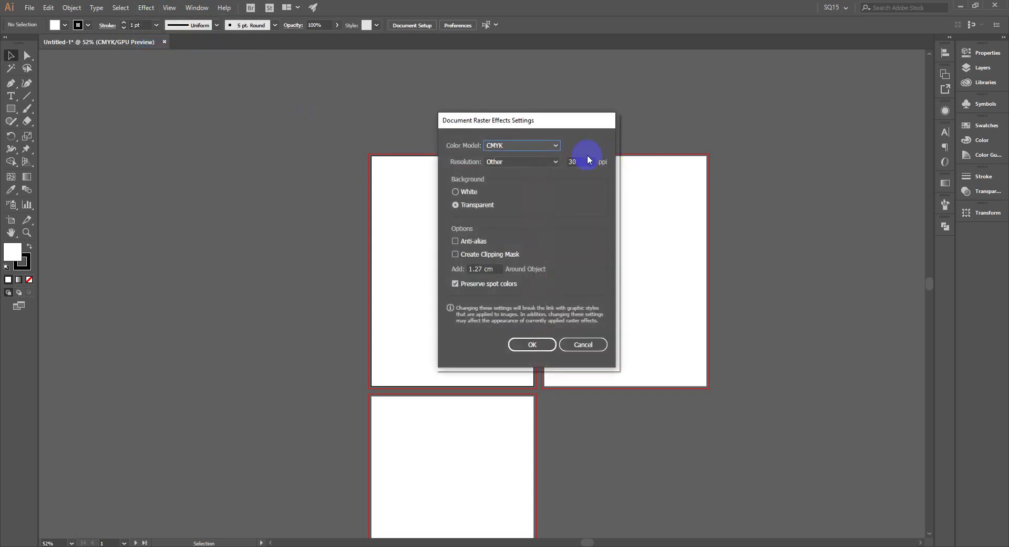
click(587, 347)
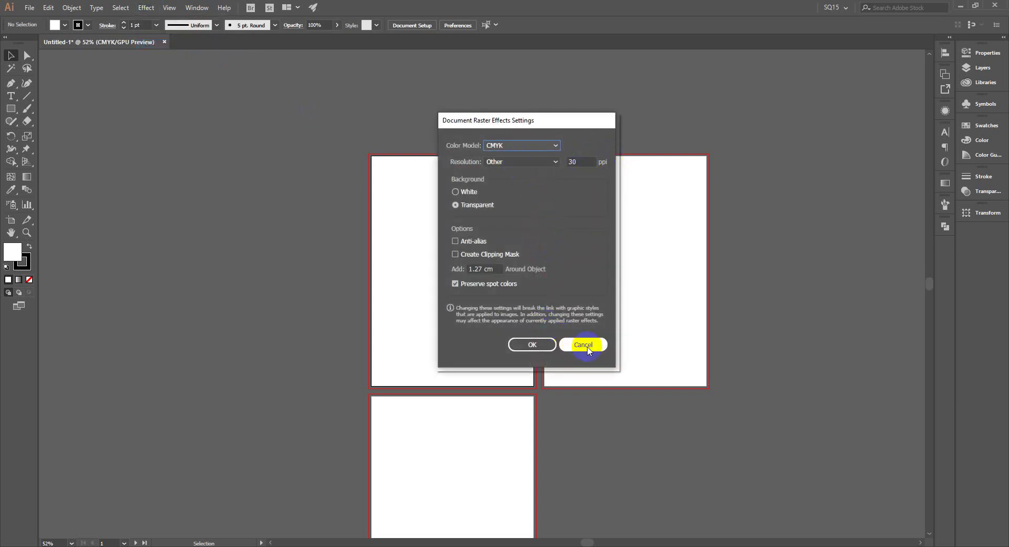
click(588, 348)
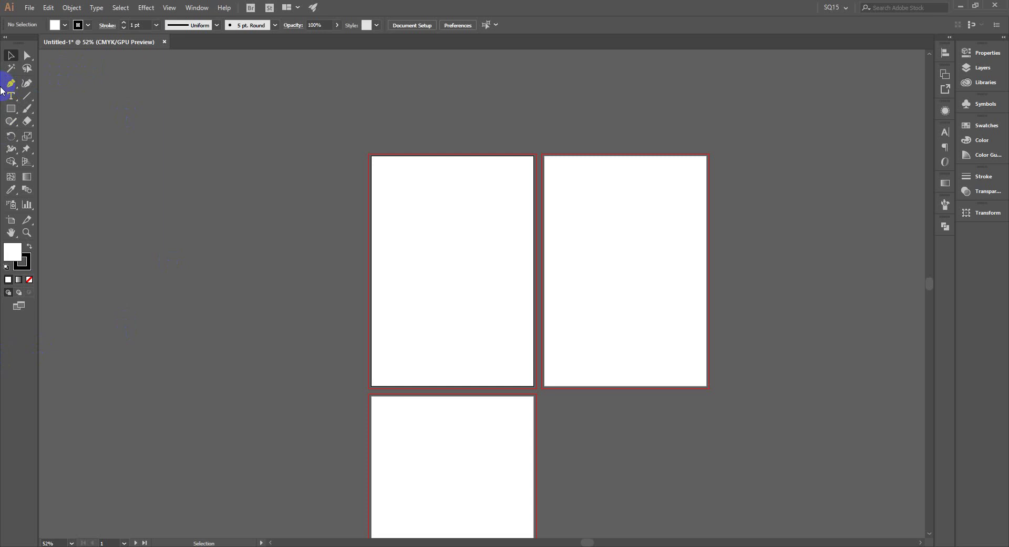
click(11, 189)
click(177, 287)
click(102, 323)
click(30, 9)
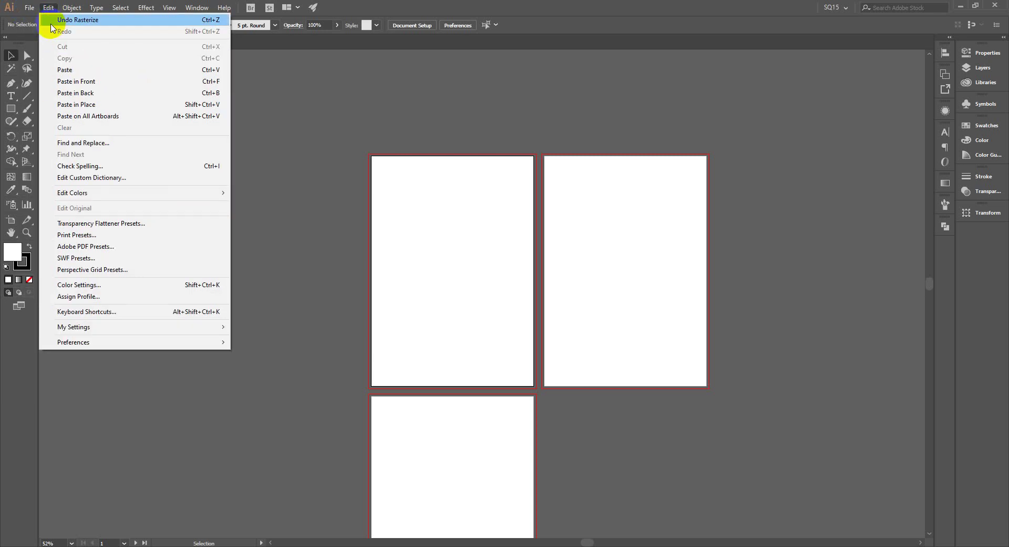
mouse_move(49, 7)
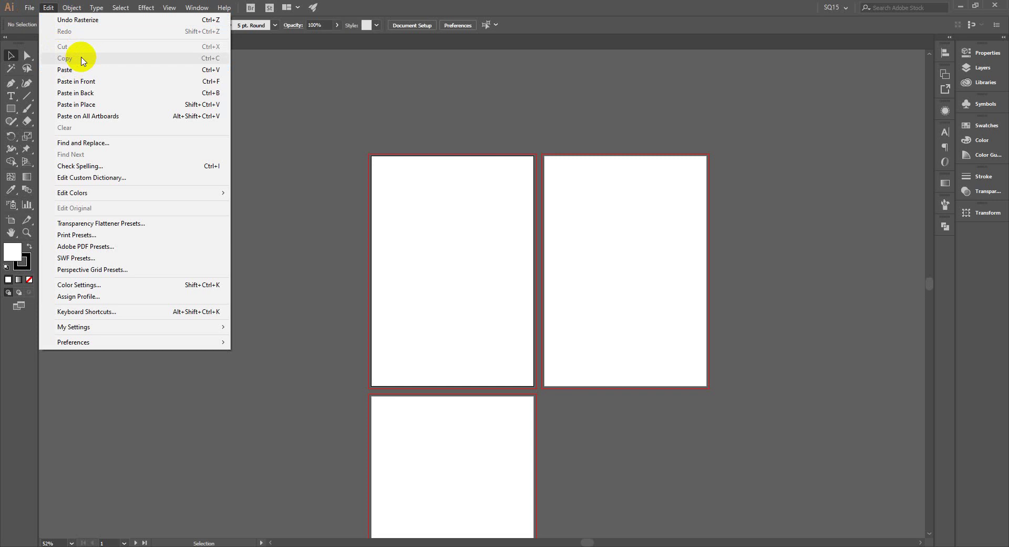
click(425, 179)
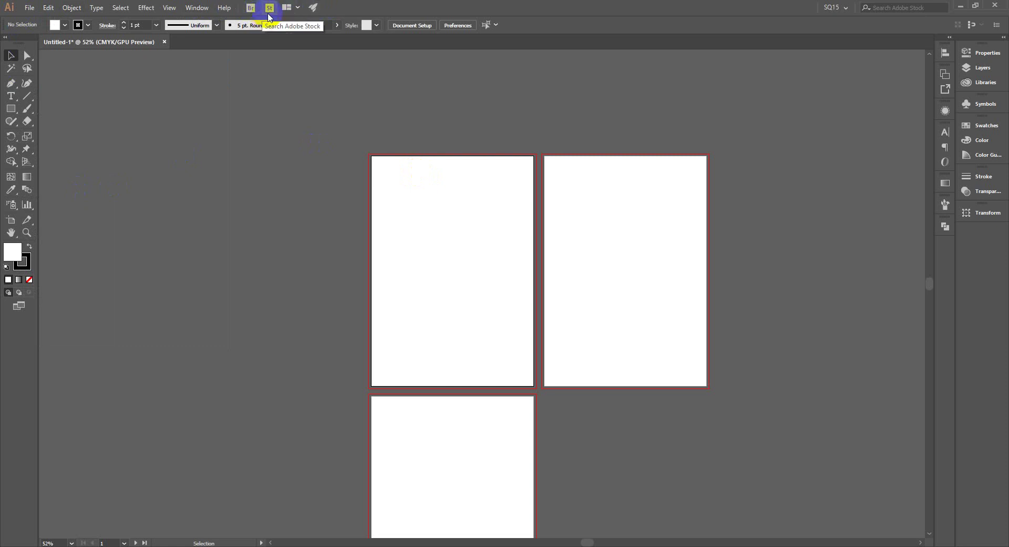
click(301, 12)
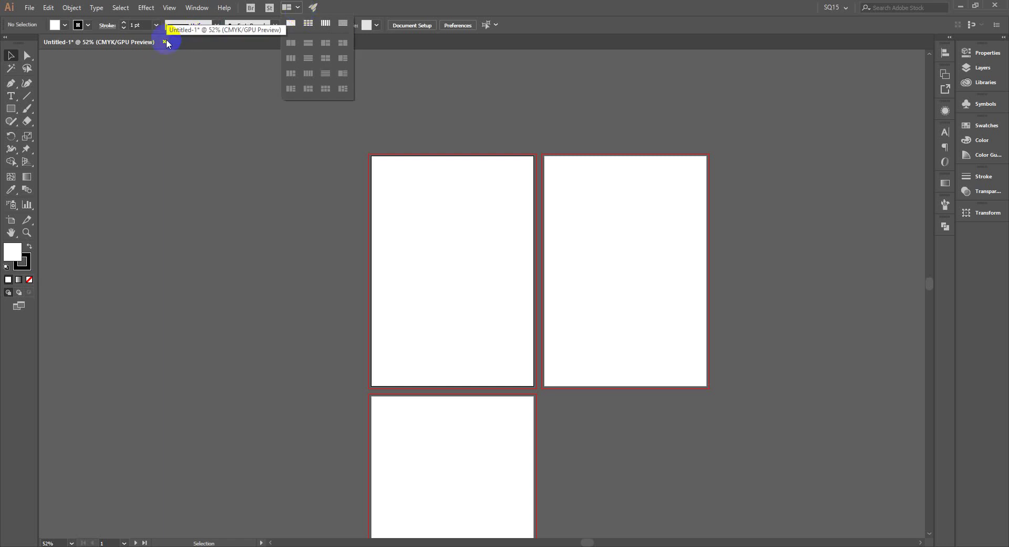
click(197, 48)
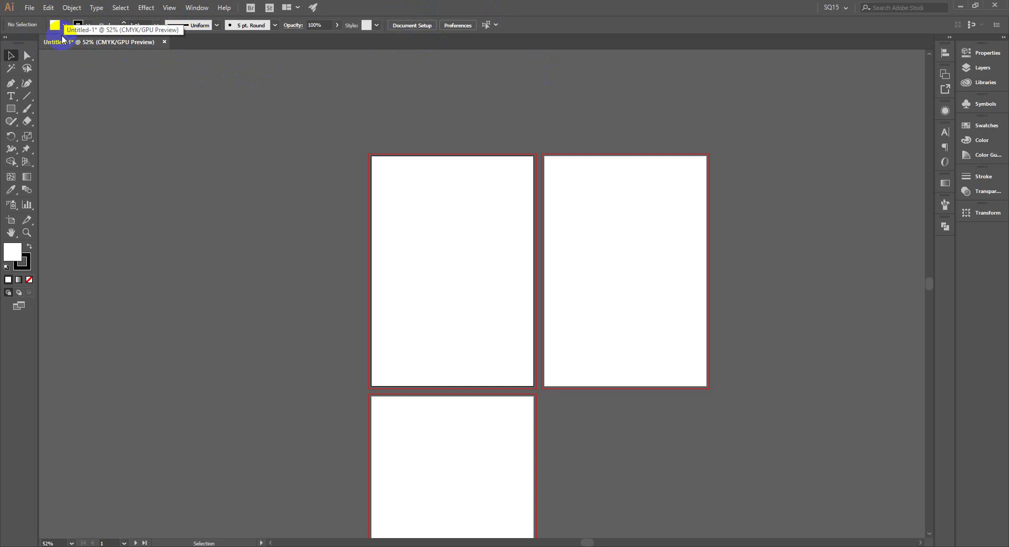
click(26, 10)
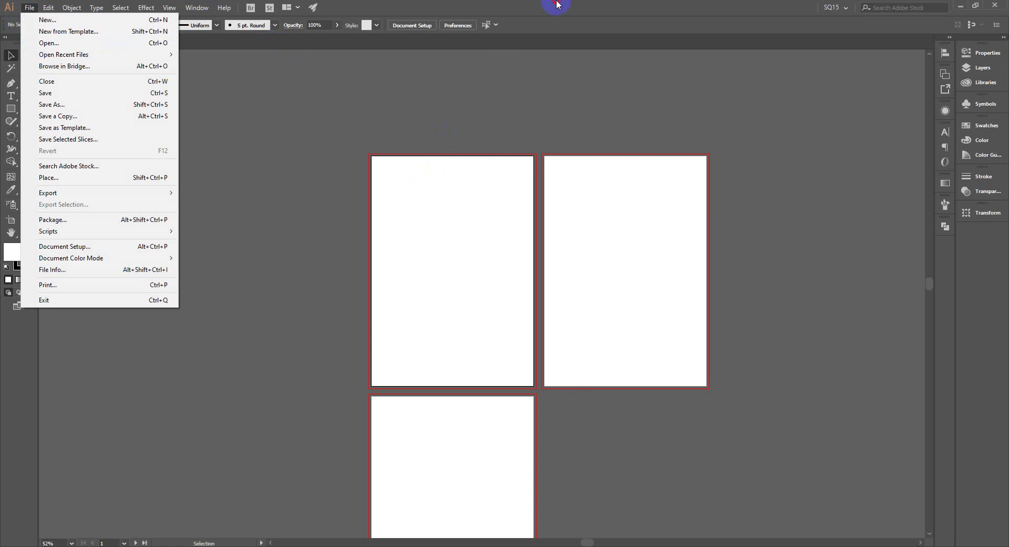
key(Escape)
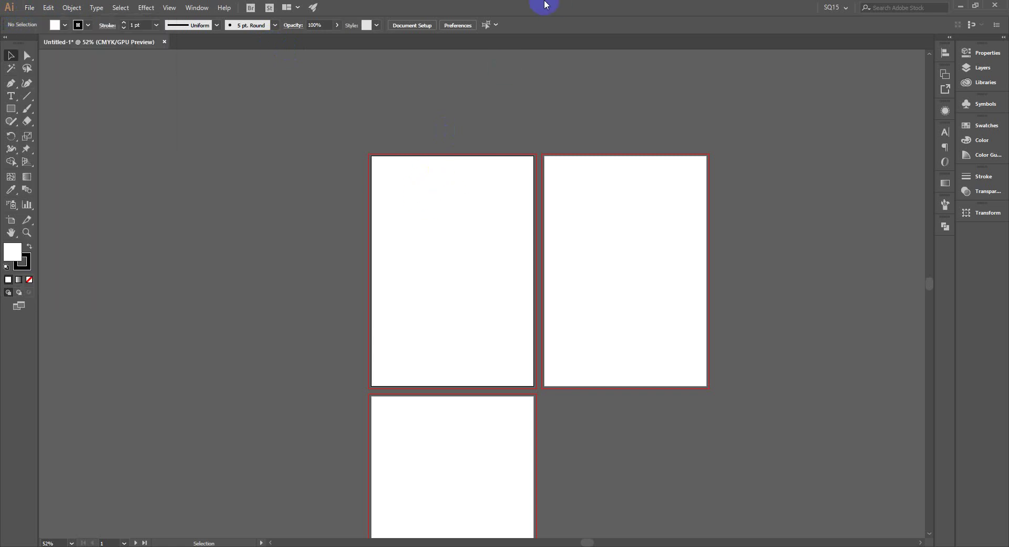
click(419, 266)
click(453, 417)
click(197, 9)
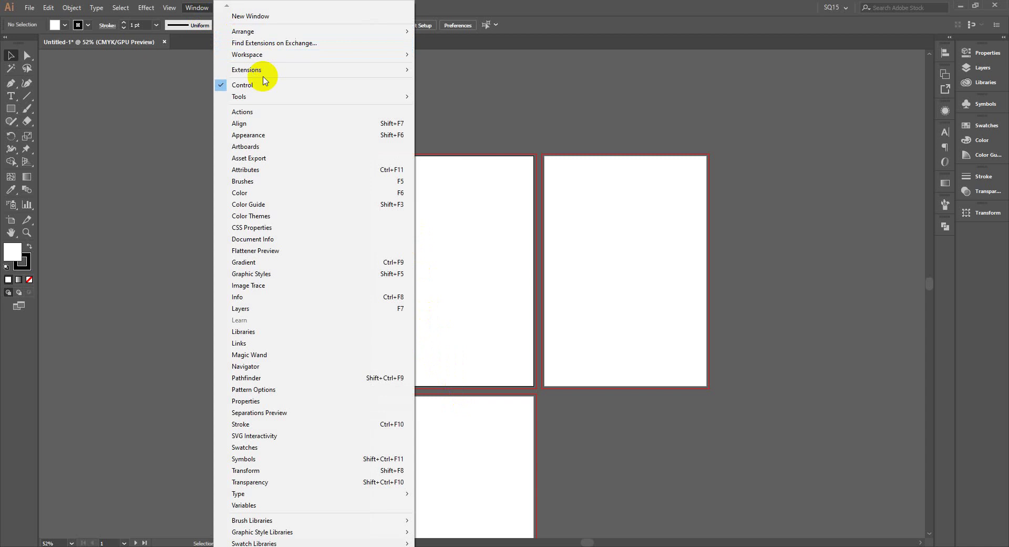
mouse_move(242, 85)
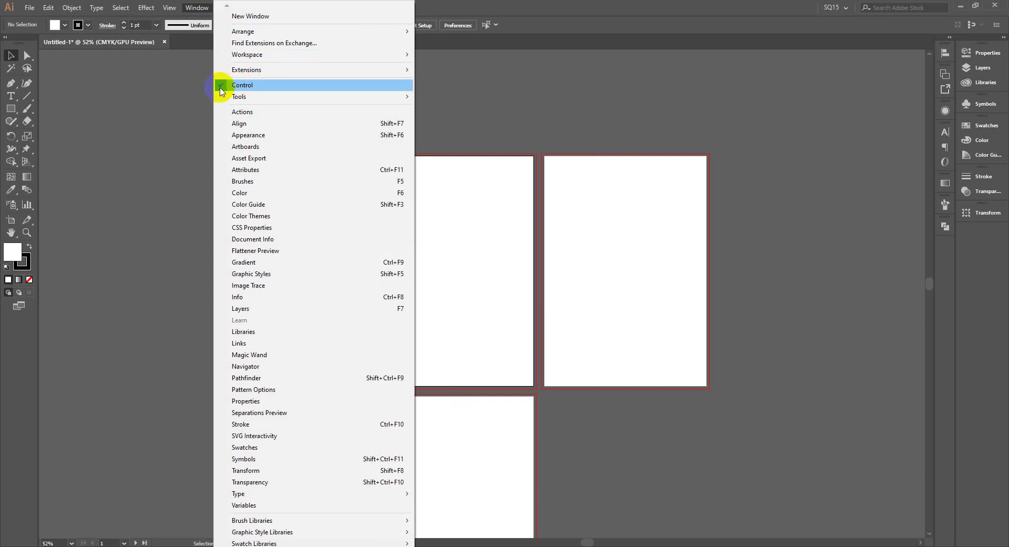
click(220, 91)
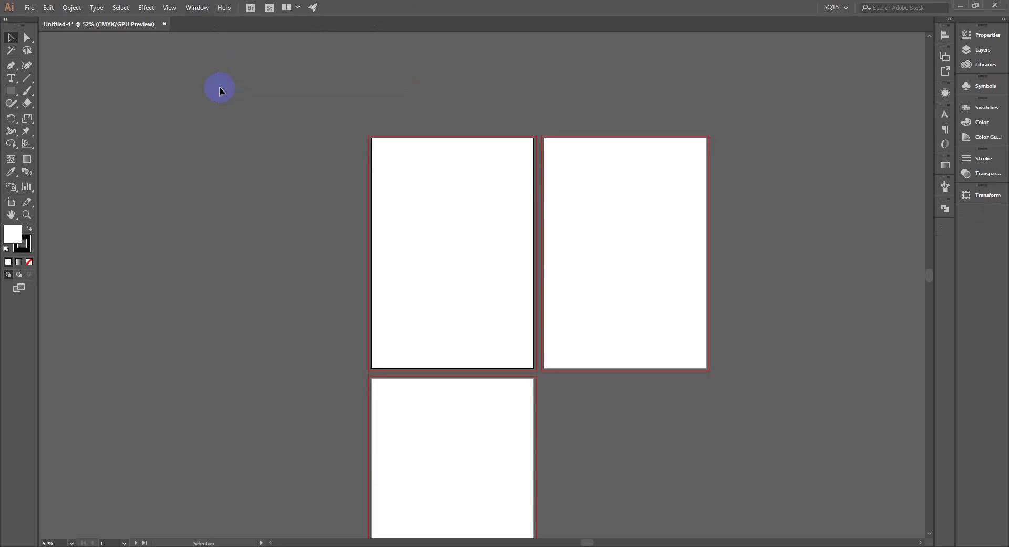
click(197, 7)
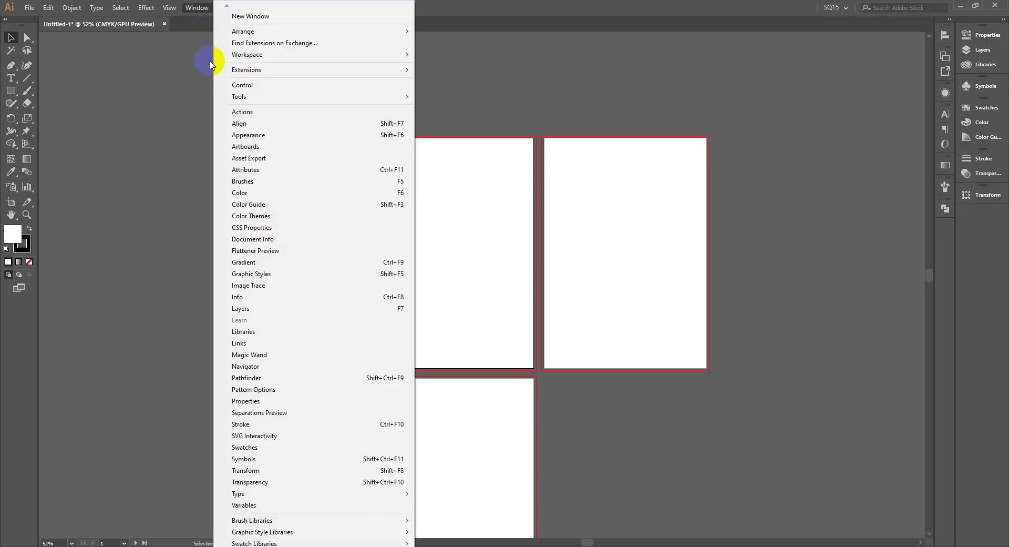
mouse_move(239, 96)
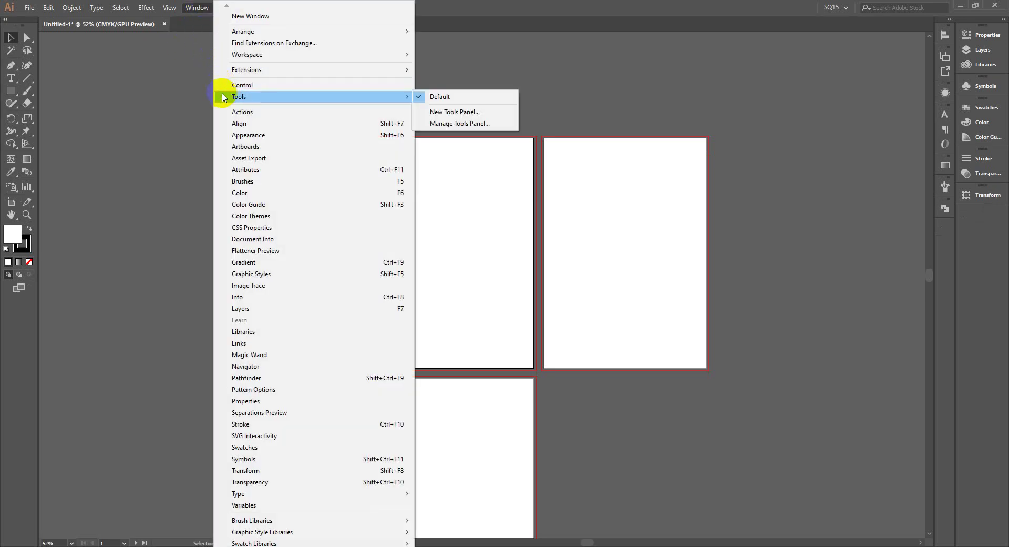
click(221, 85)
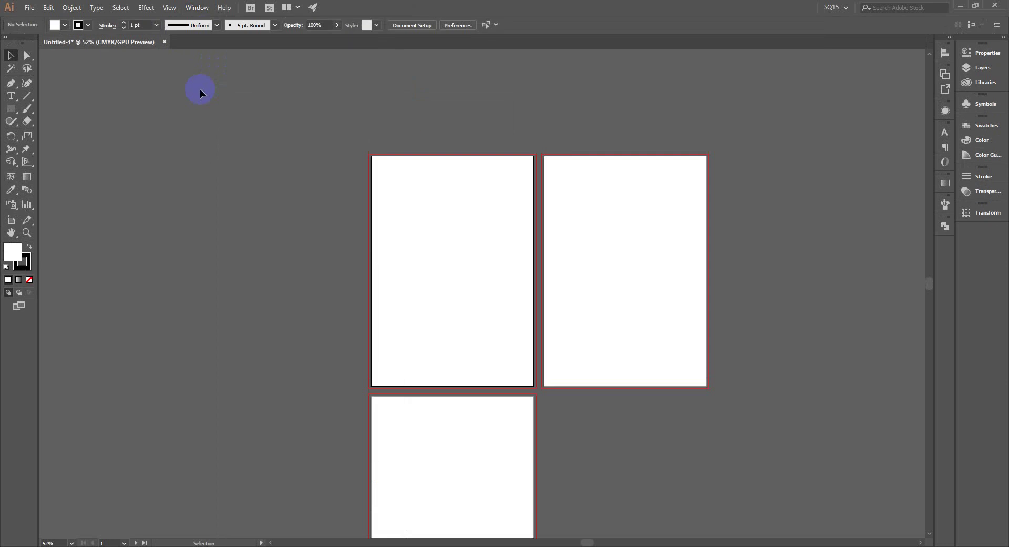
scroll(158, 131, down, 2)
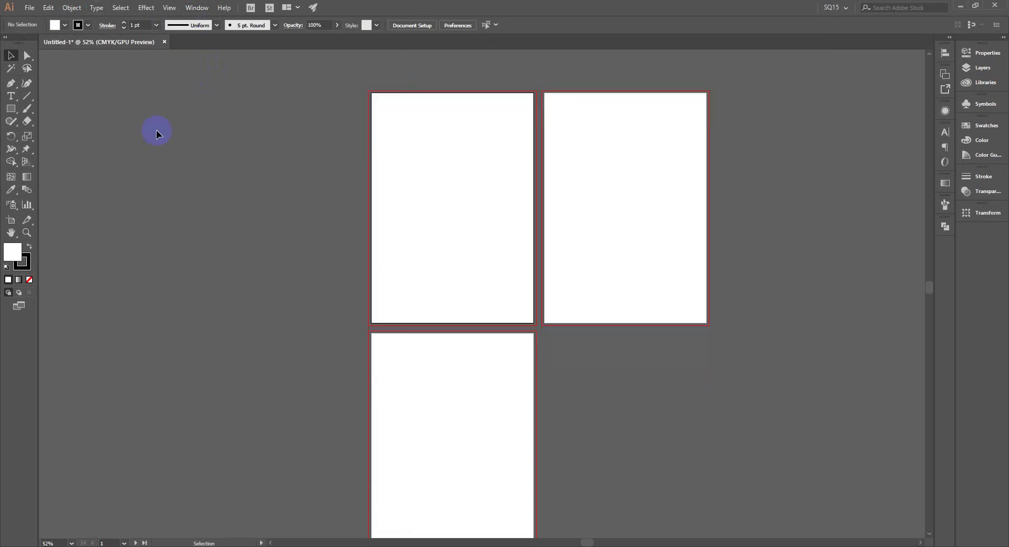
scroll(279, 122, up, 2)
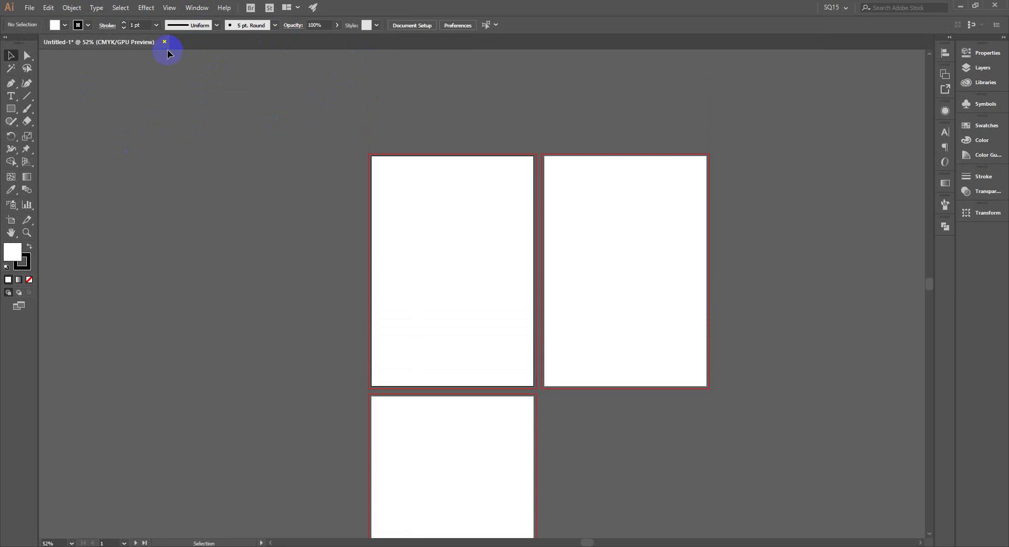
click(199, 9)
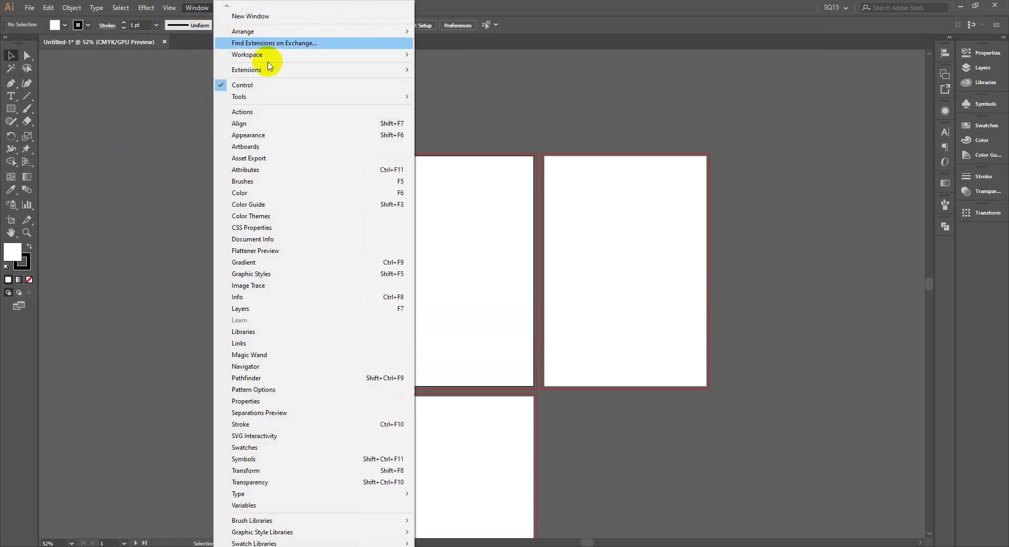
mouse_move(314, 55)
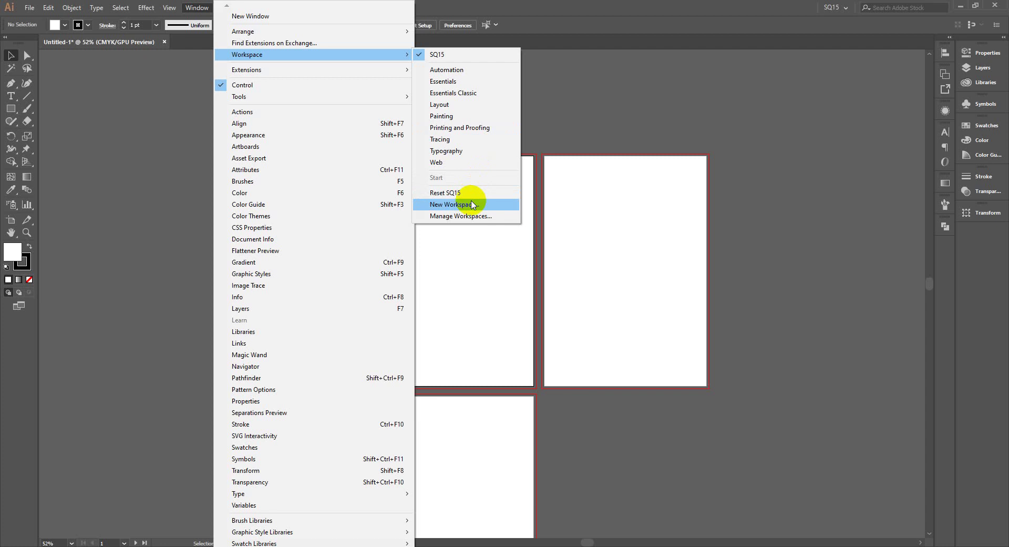
click(139, 191)
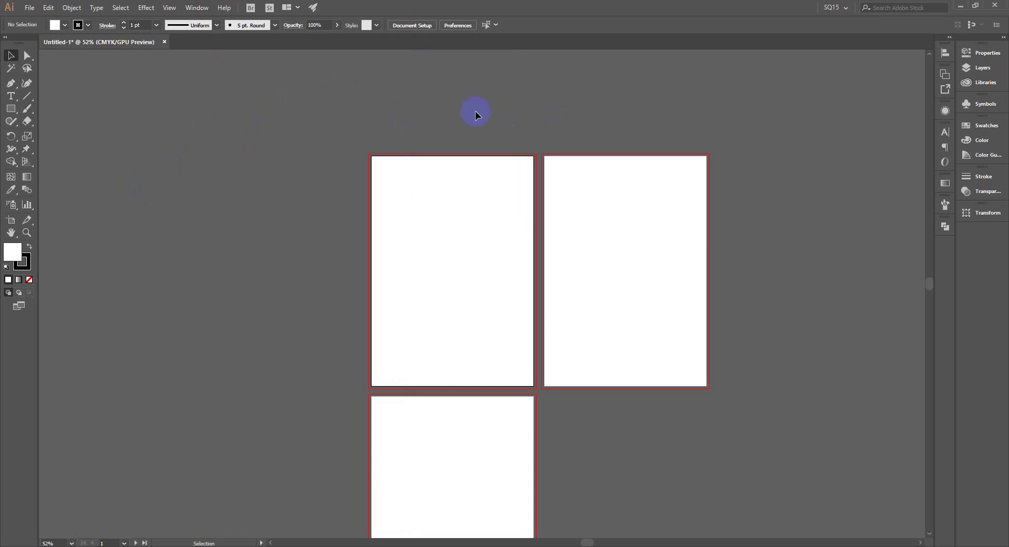
Pan the artboards left, marquee-select across the top two, and bring up the File menu.
mouse_move(538, 104)
mouse_down()
mouse_move(331, 84)
mouse_move(344, 77)
mouse_up()
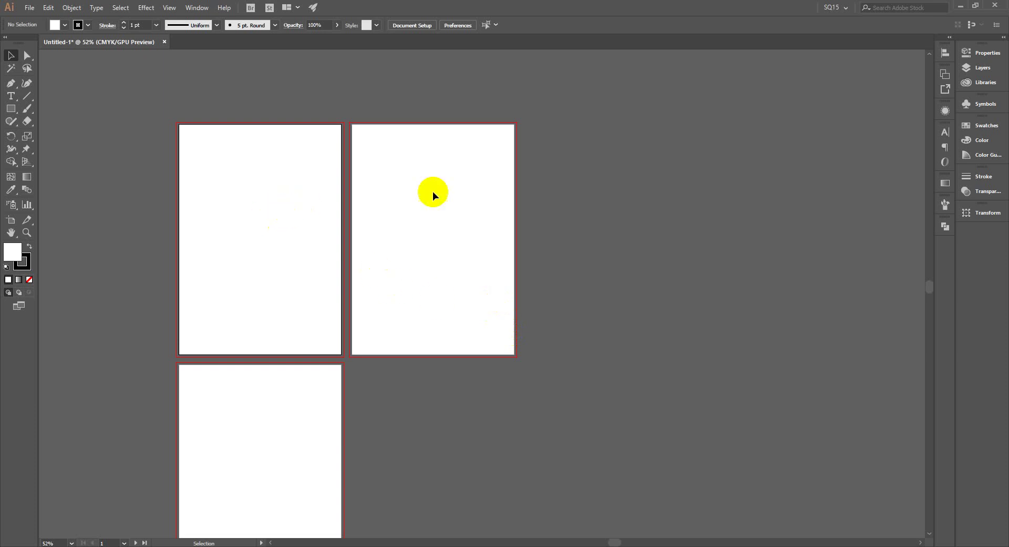
drag(462, 188, 182, 314)
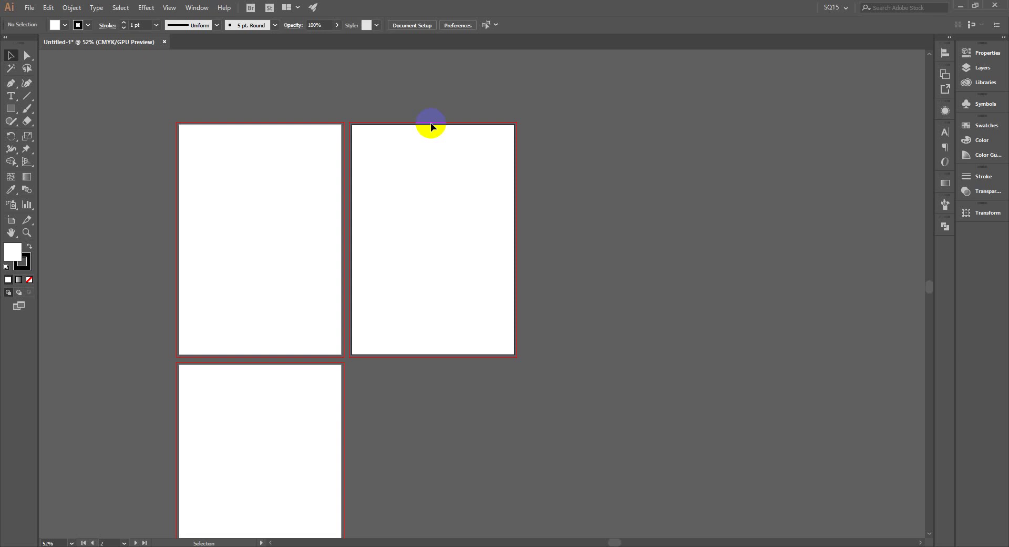
click(30, 7)
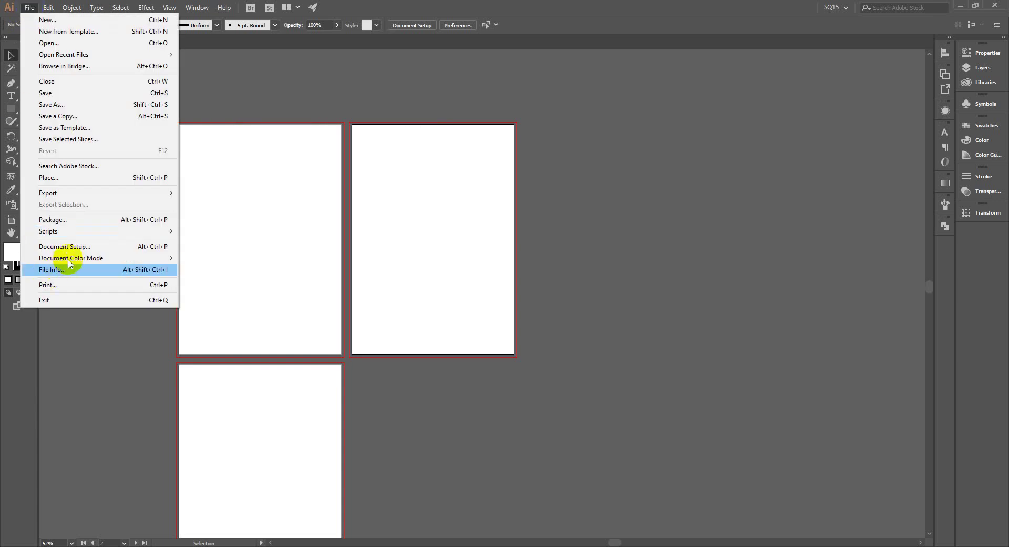
mouse_move(71, 257)
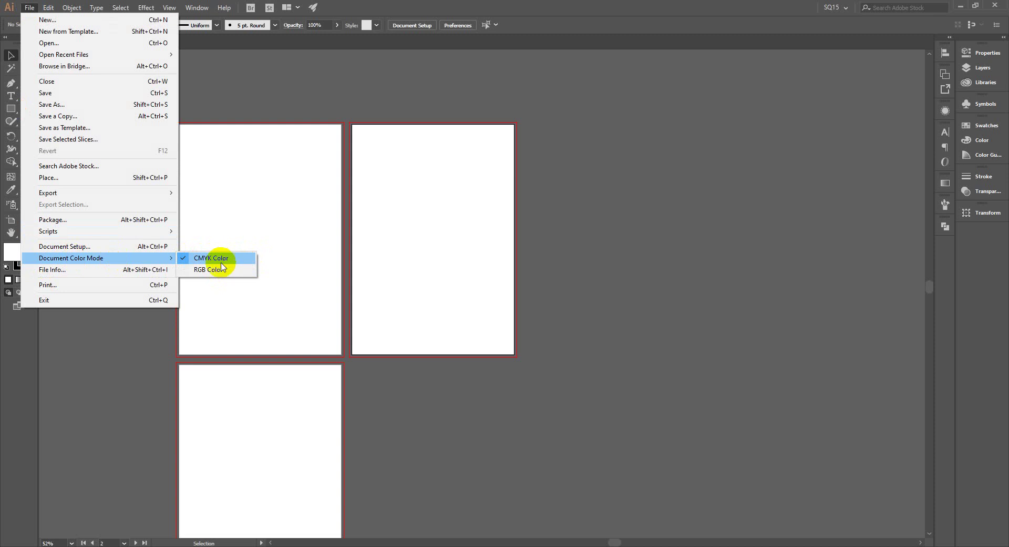
Switch Document Color Mode to RGB, then back to CMYK Color.
click(219, 274)
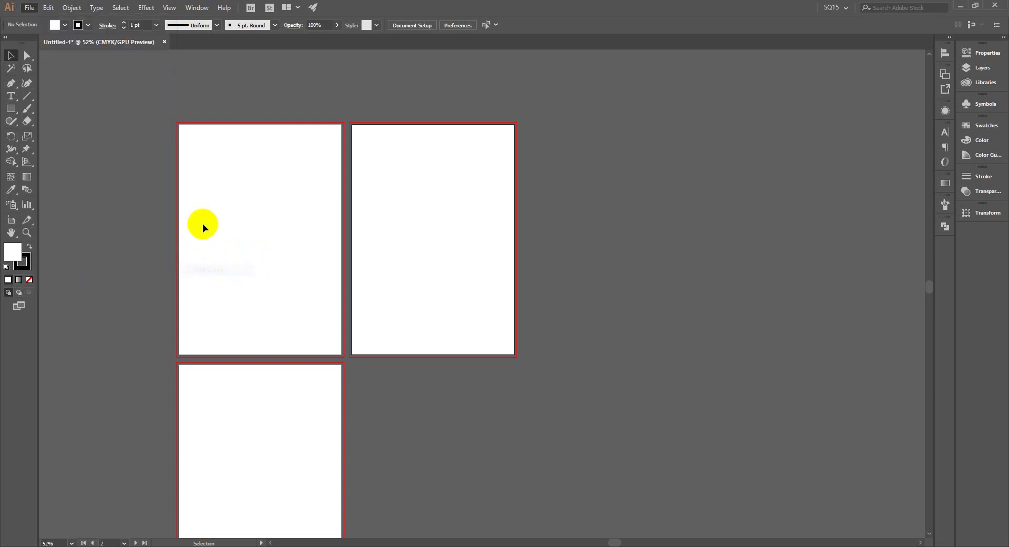
click(29, 7)
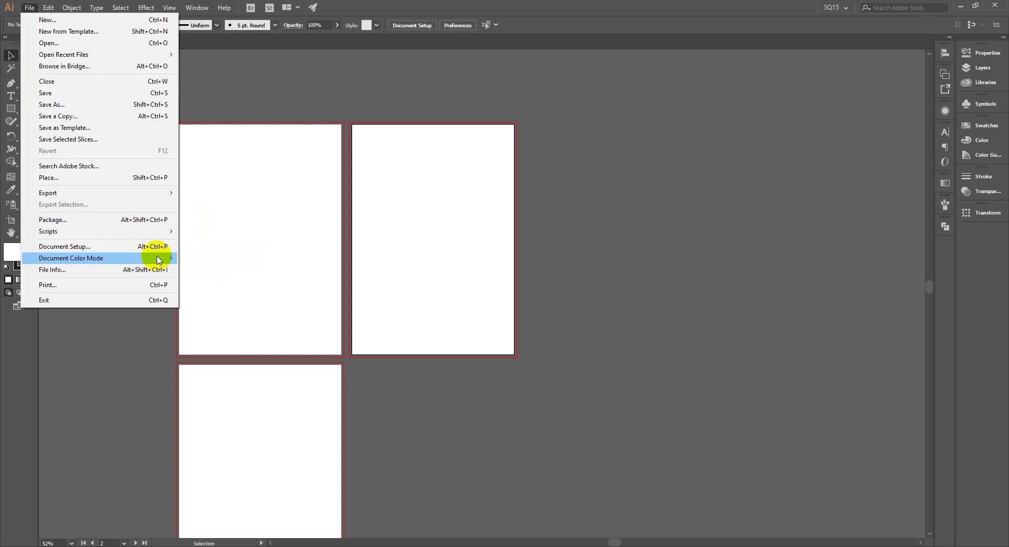
mouse_move(99, 257)
click(211, 257)
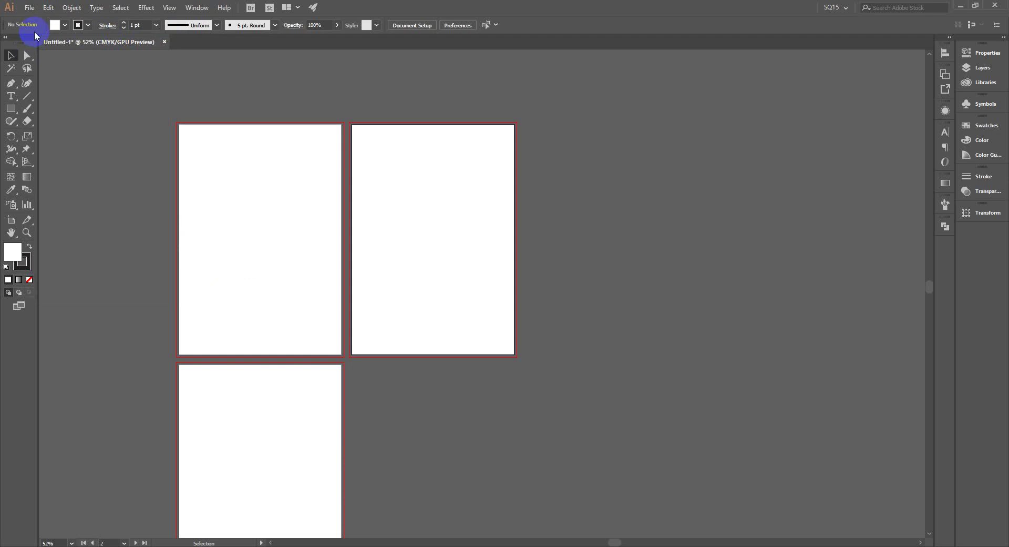
click(28, 6)
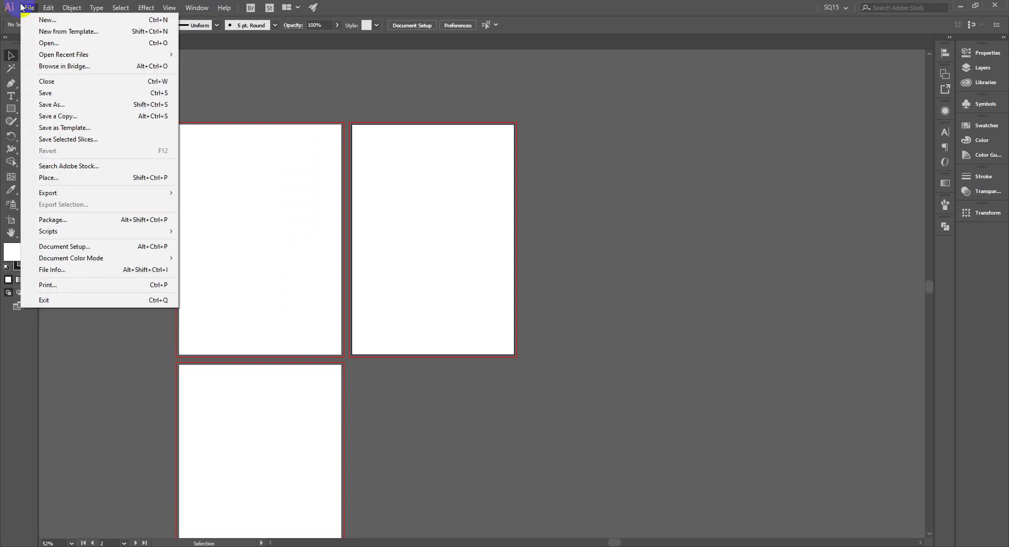
Review Document Setup's Type and General settings unchanged, then enter Edit Artboards mode.
click(130, 247)
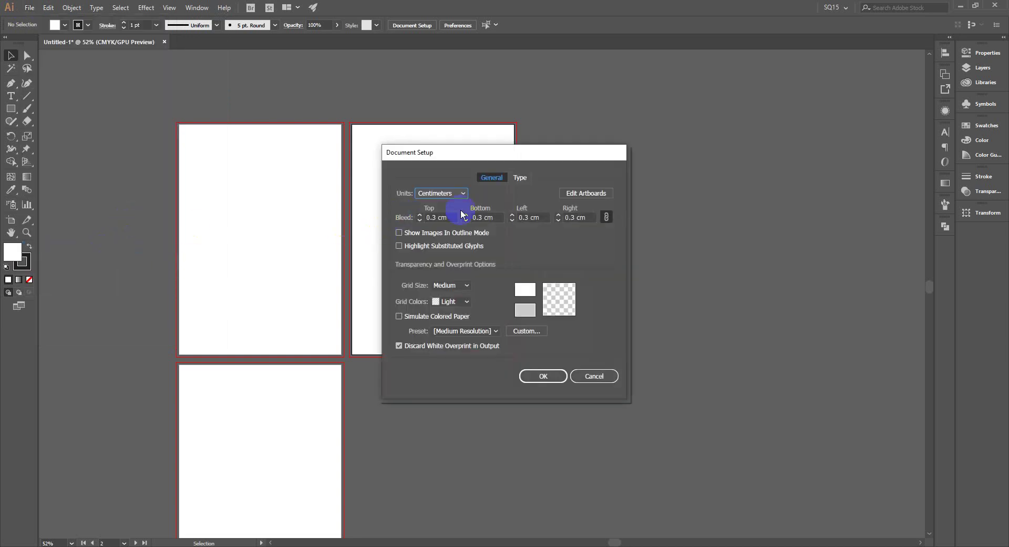
click(527, 181)
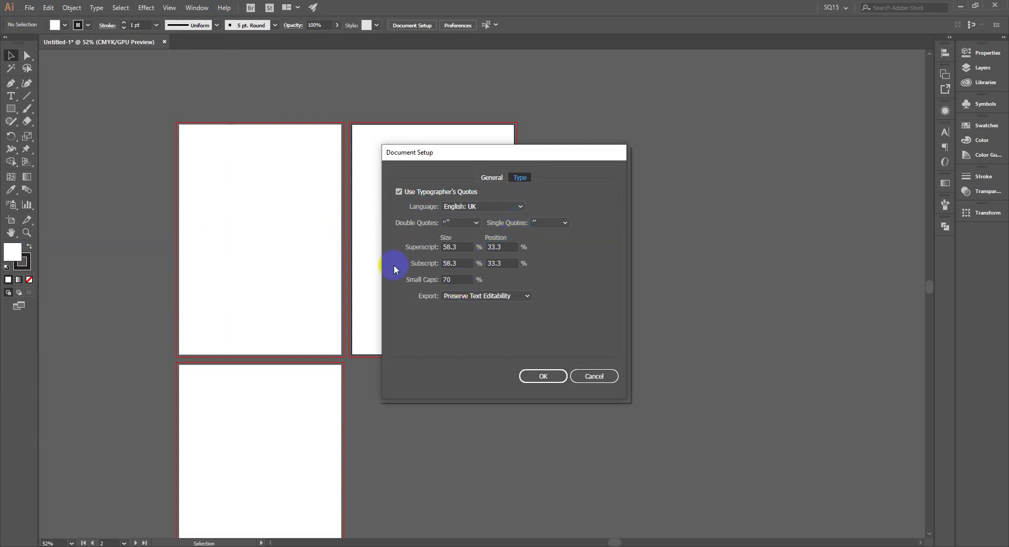
click(492, 179)
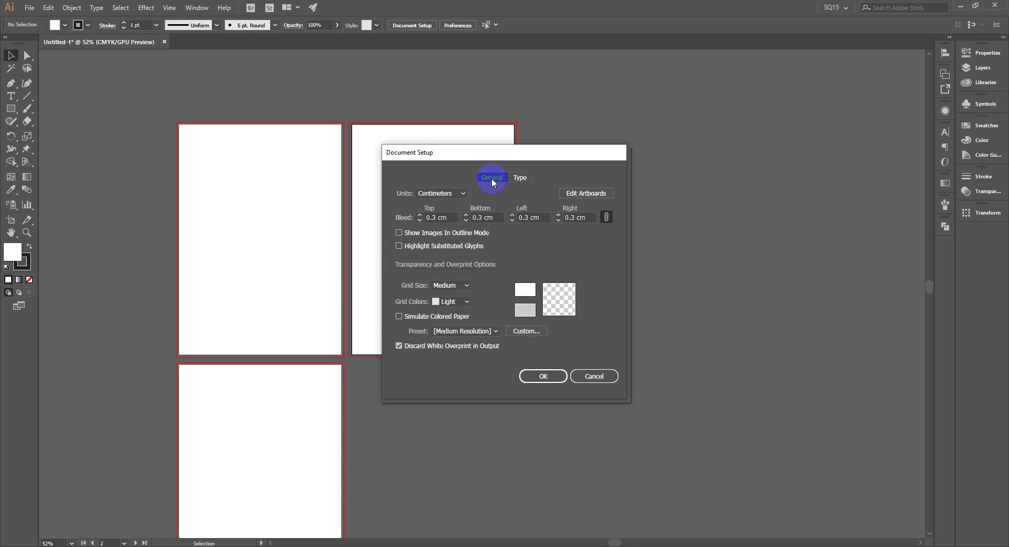
click(447, 218)
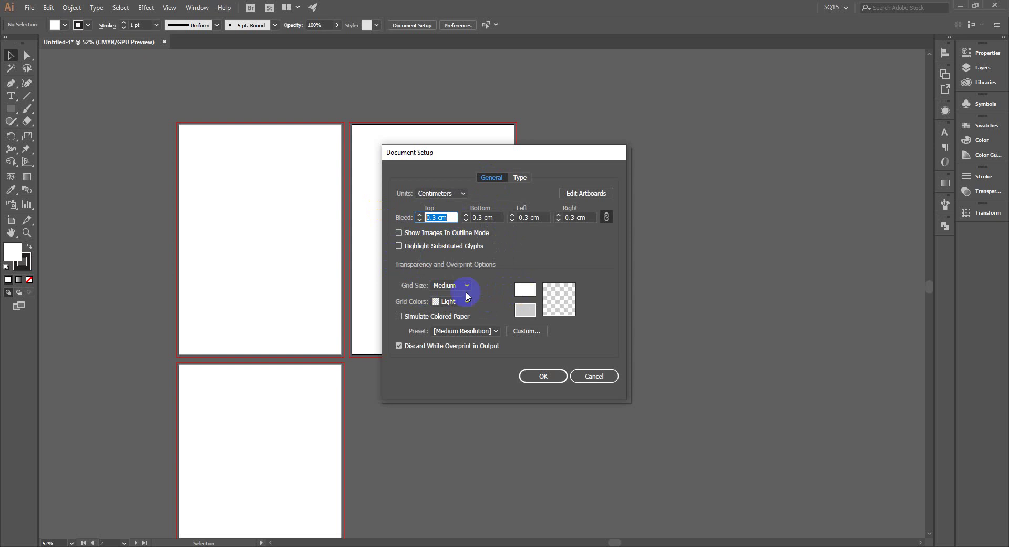
click(526, 314)
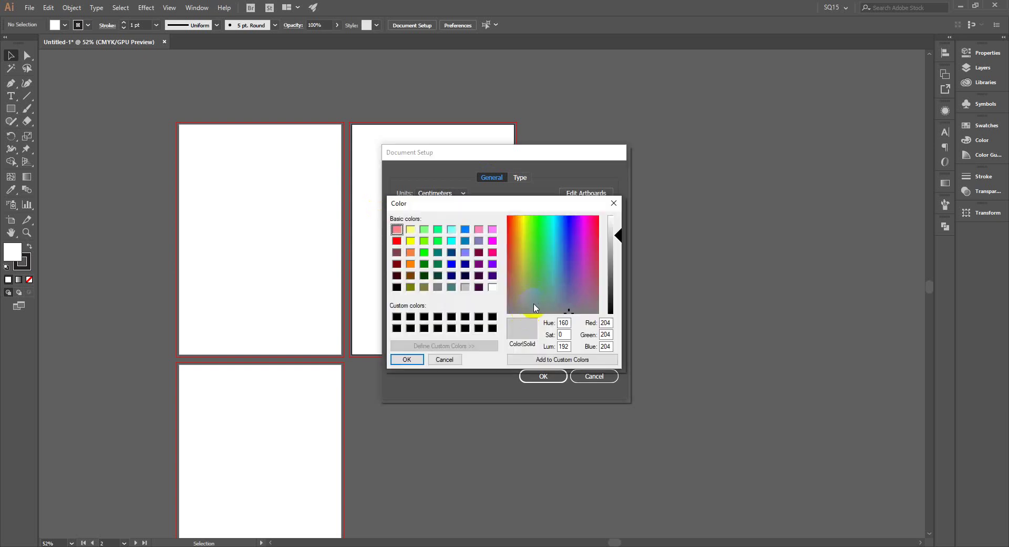
click(439, 359)
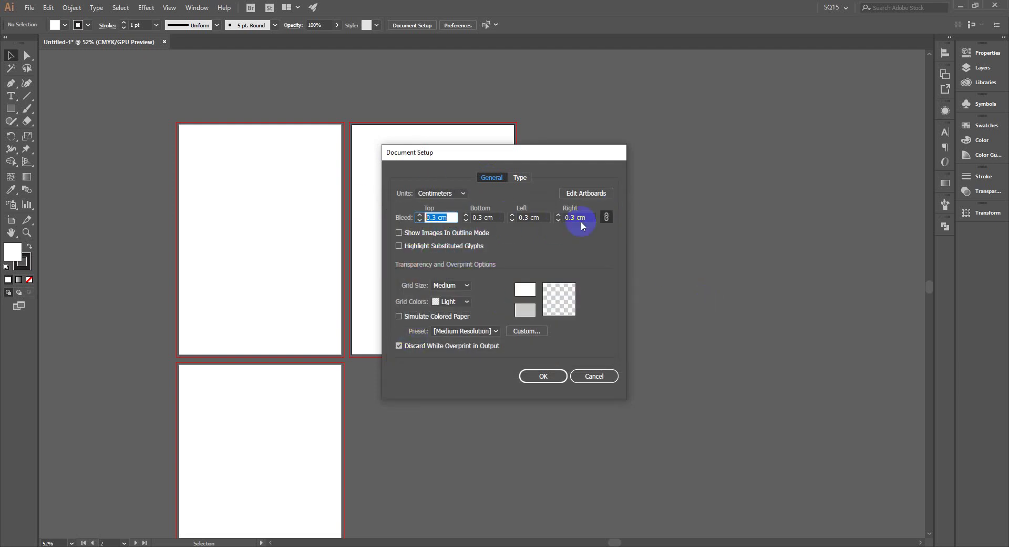
drag(253, 279, 219, 258)
click(594, 193)
Resize Artboard 2 to A3 and move it right, clear of the others.
click(421, 190)
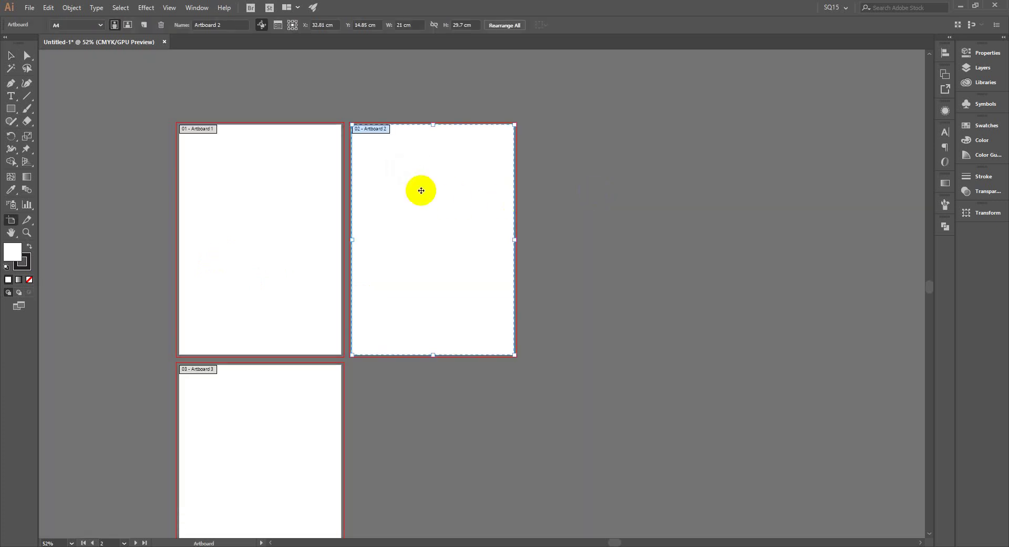
click(87, 25)
click(68, 122)
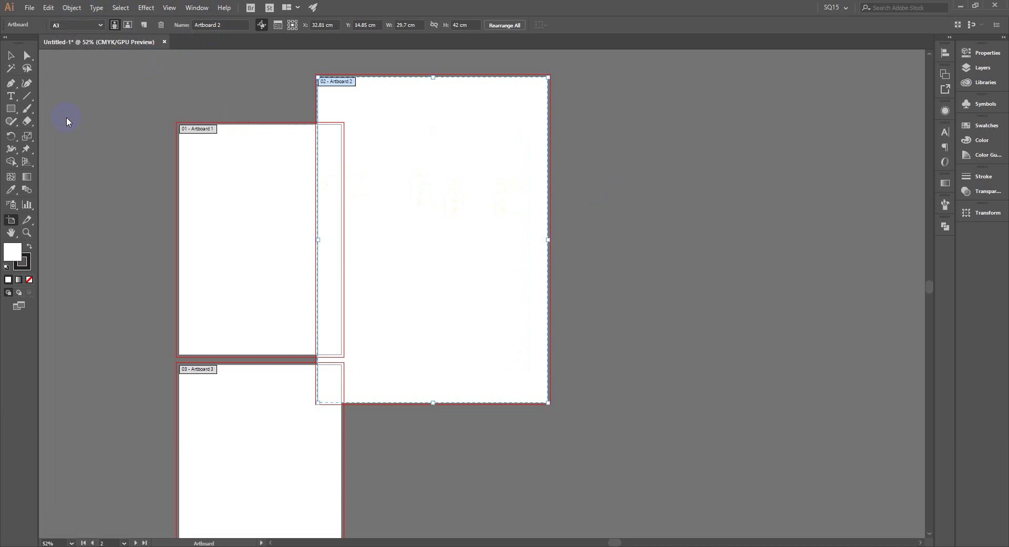
drag(398, 167, 488, 184)
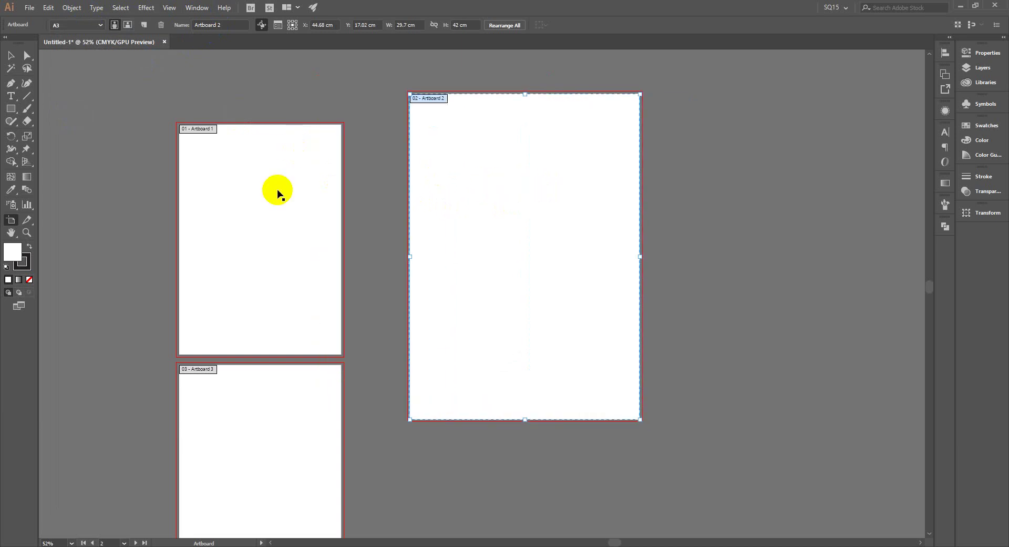
Resize Artboards 1 and 3 together to the A3 preset.
click(277, 202)
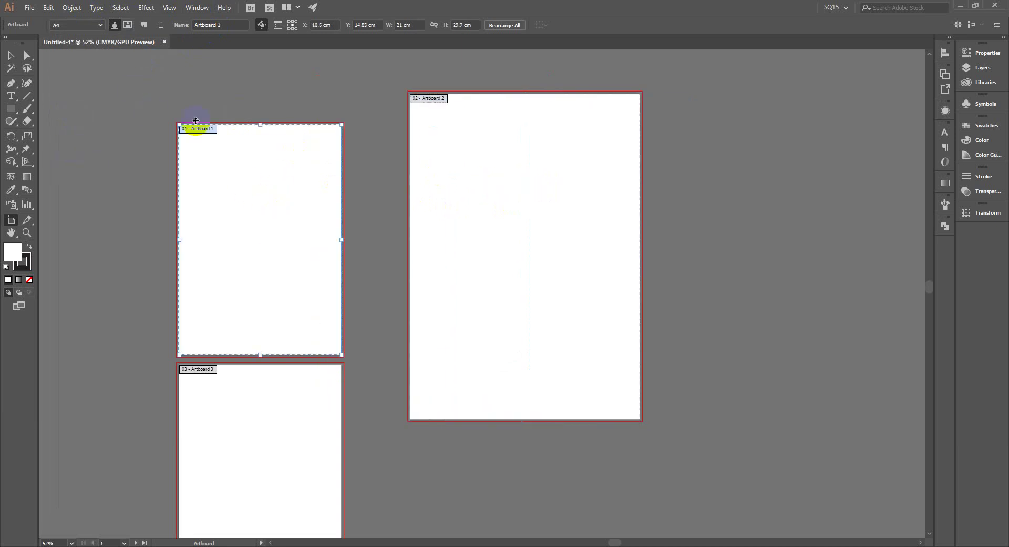
click(99, 24)
click(269, 419)
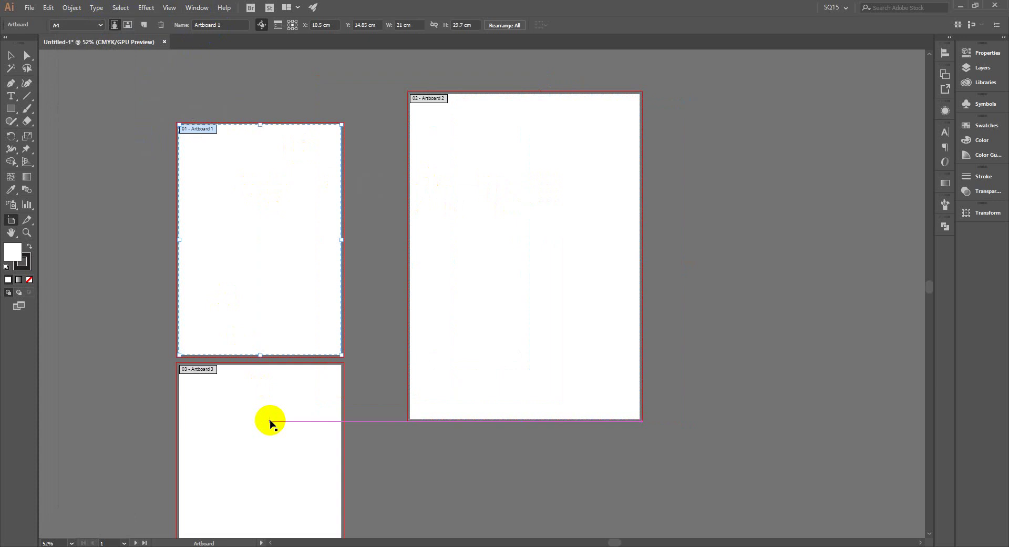
shift+click(264, 390)
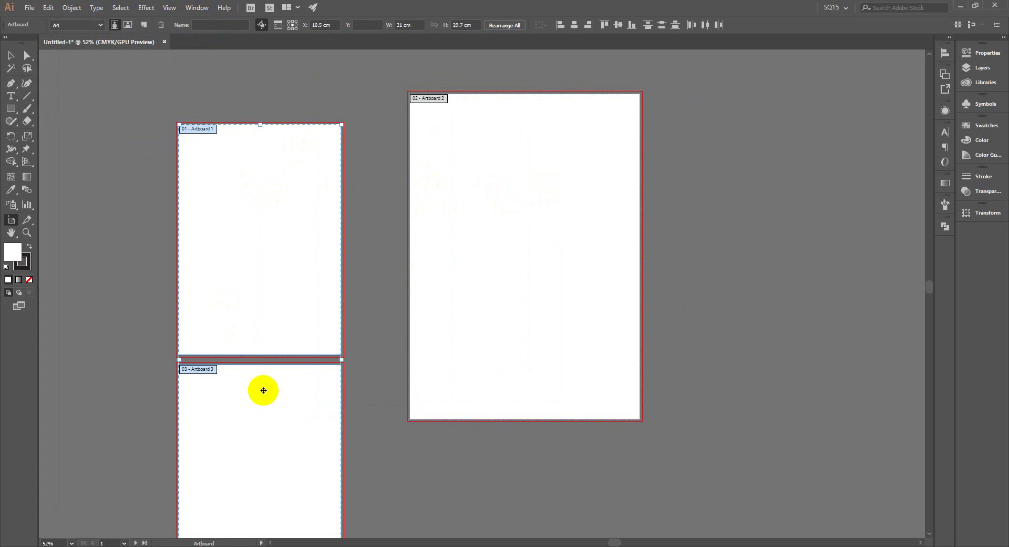
click(100, 27)
click(74, 120)
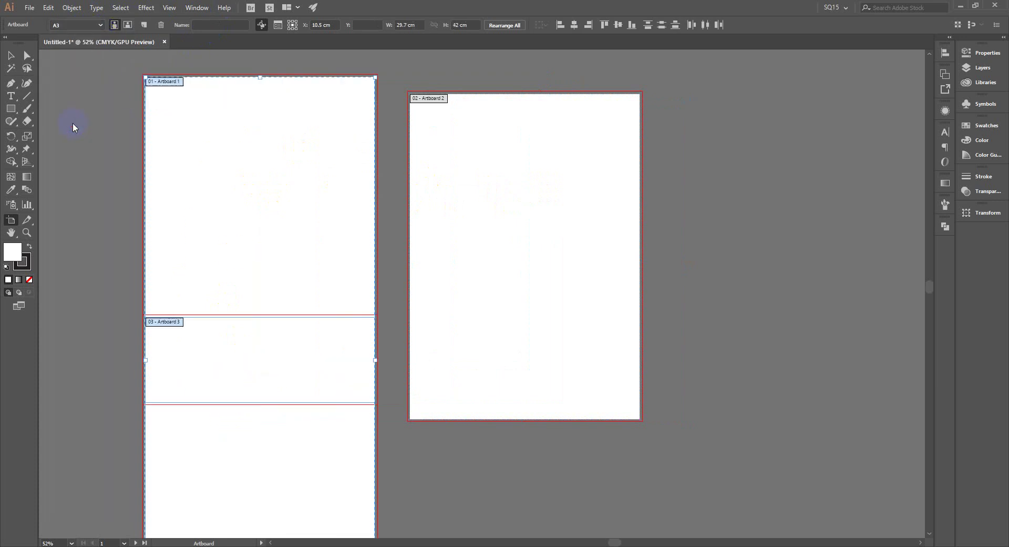
Drag the A3 artboards apart, with Artboard 2 beside Artboard 1 and Artboard 3 below.
click(293, 237)
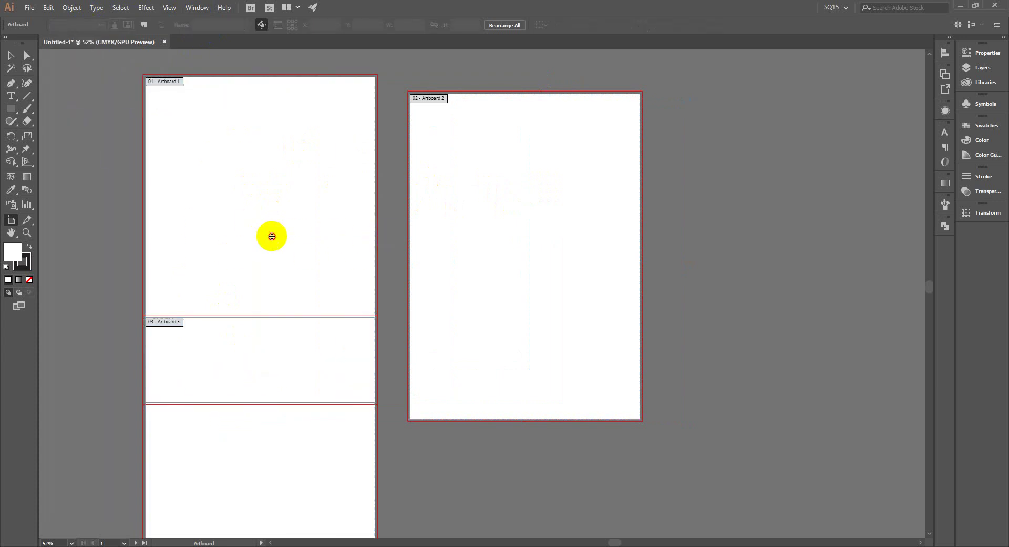
scroll(282, 226, down, 2)
scroll(327, 320, up, 5)
drag(283, 190, 303, 114)
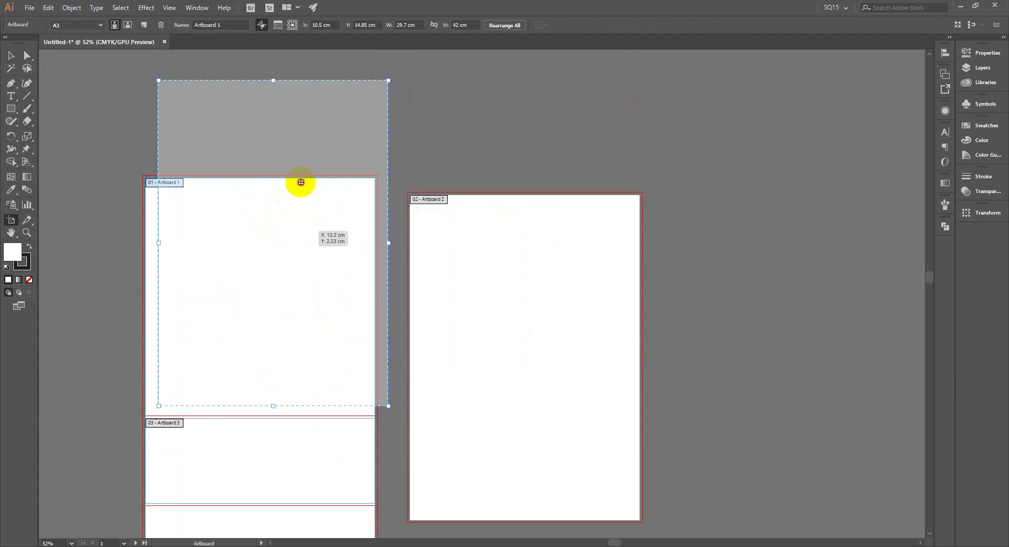
drag(509, 350, 538, 259)
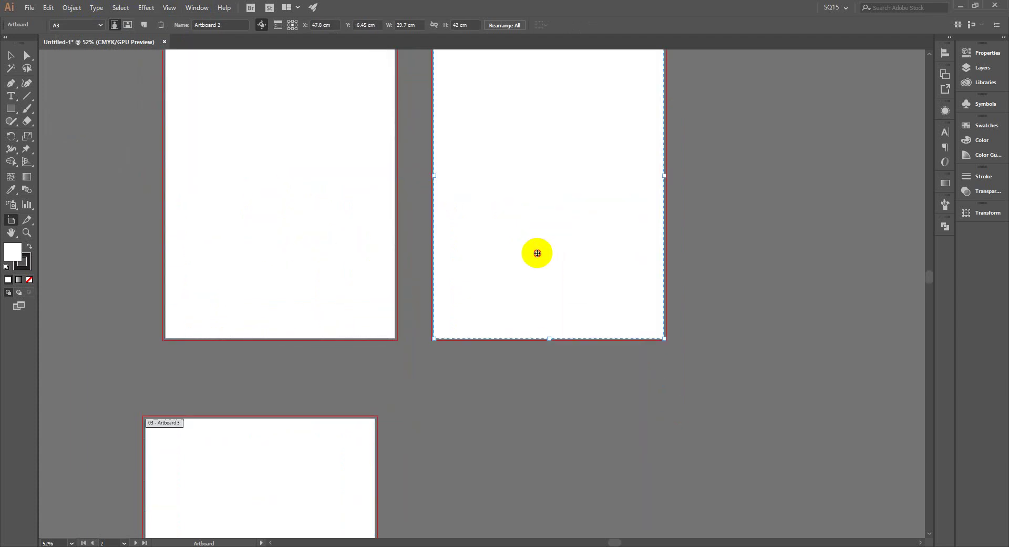
scroll(397, 385, down, 2)
drag(277, 372, 290, 373)
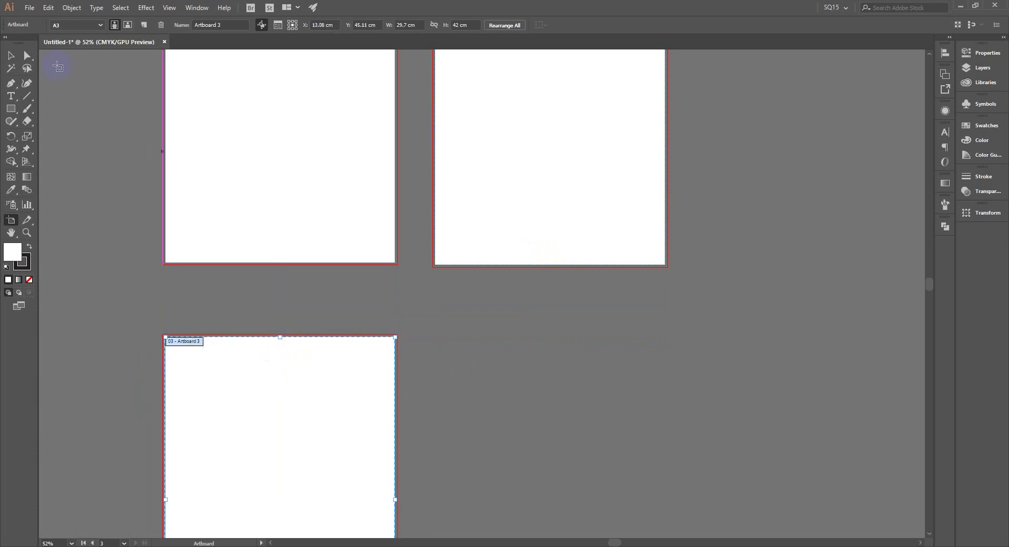
Leave and re-enter artboard editing while scrolling over the artboards.
click(10, 55)
scroll(288, 370, up, 5)
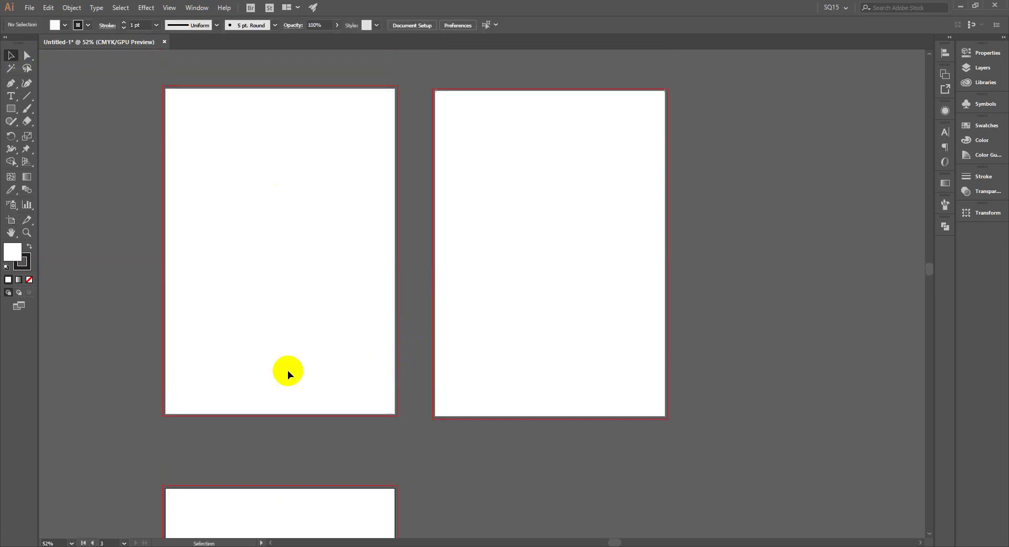
scroll(392, 333, up, 3)
scroll(415, 193, up, 3)
scroll(508, 250, down, 3)
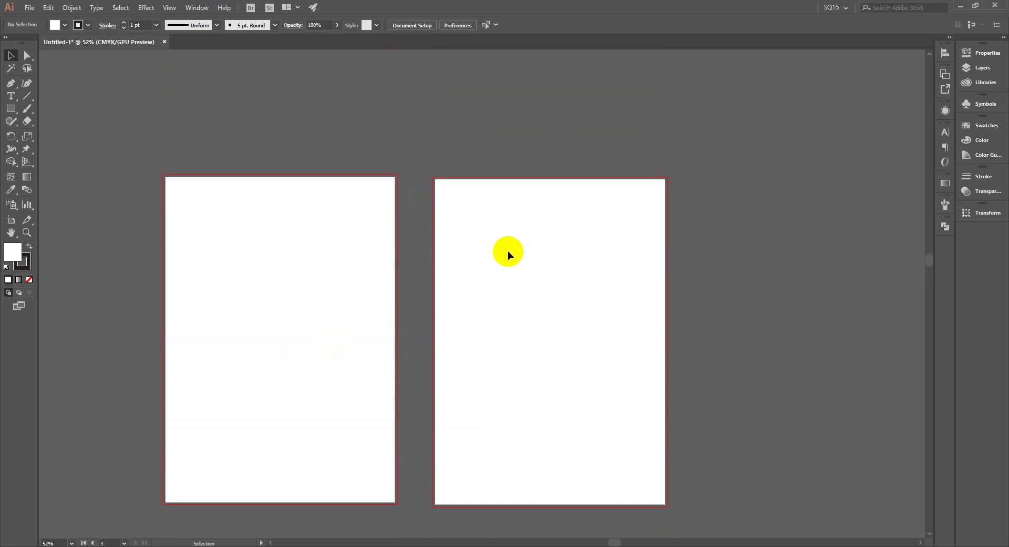
scroll(526, 273, down, 3)
scroll(525, 273, up, 3)
scroll(525, 273, down, 3)
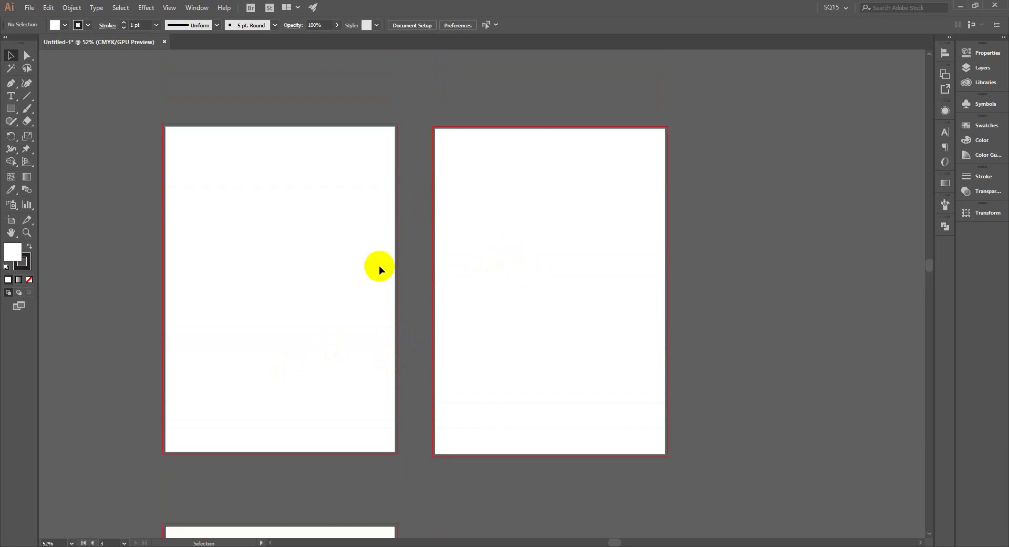
click(10, 220)
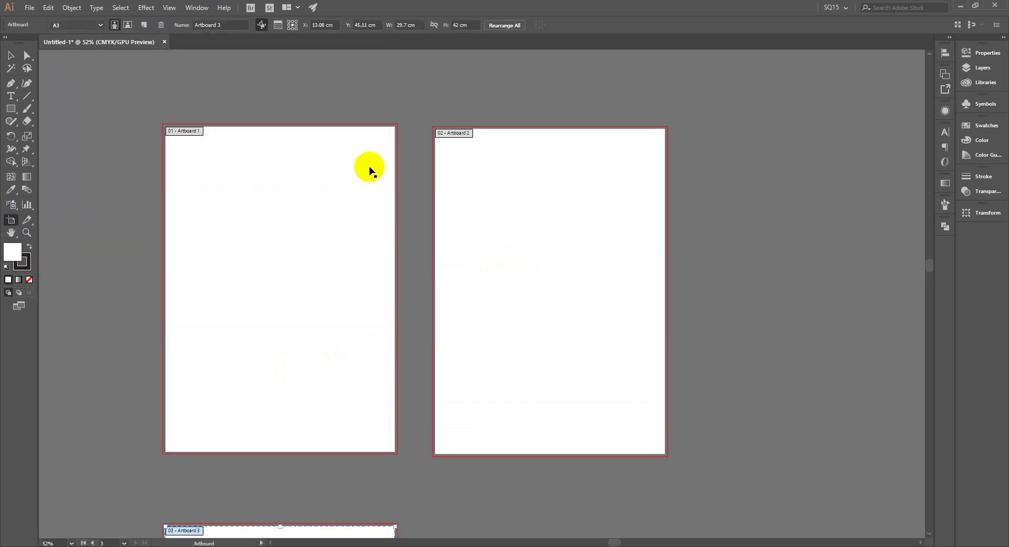
scroll(331, 273, down, 2)
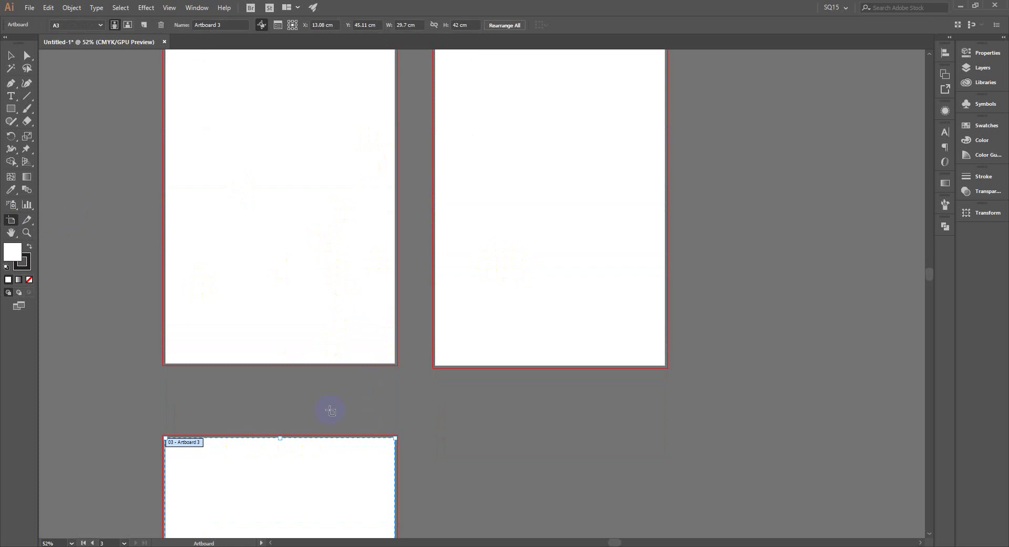
scroll(374, 394, down, 3)
scroll(395, 279, down, 4)
scroll(379, 302, up, 2)
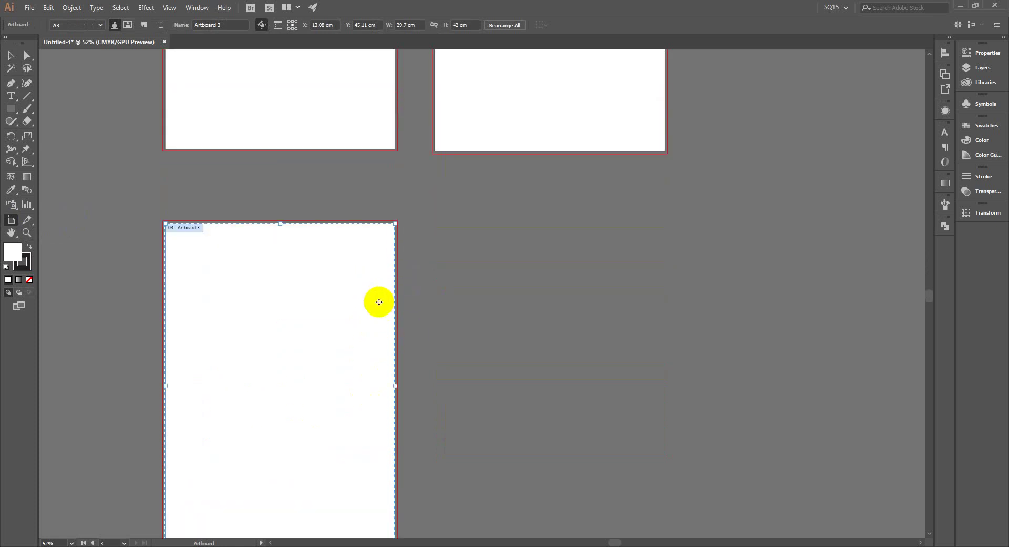
scroll(315, 305, up, 2)
scroll(473, 302, up, 3)
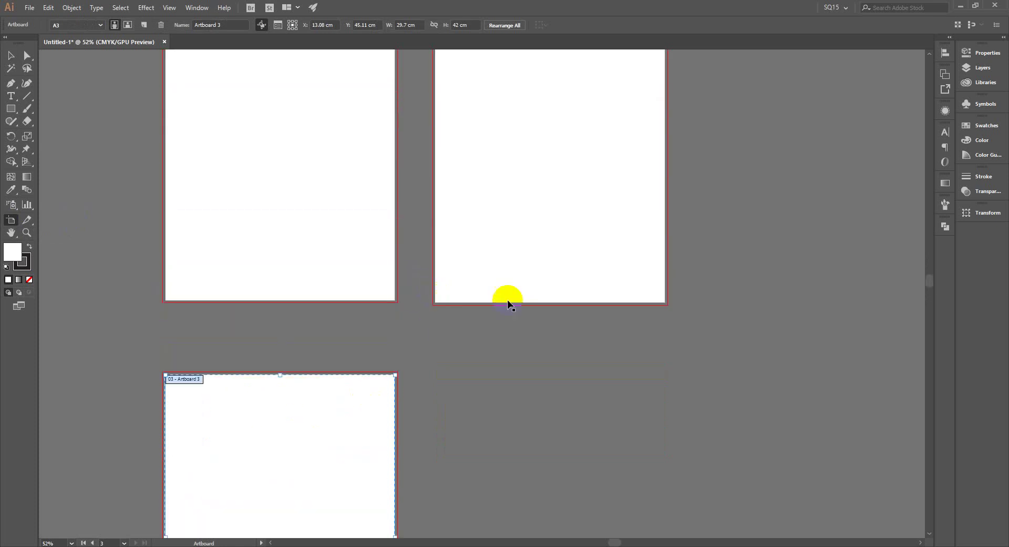
scroll(508, 303, up, 4)
Select Artboard 1 and set its preset back to A4.
click(526, 296)
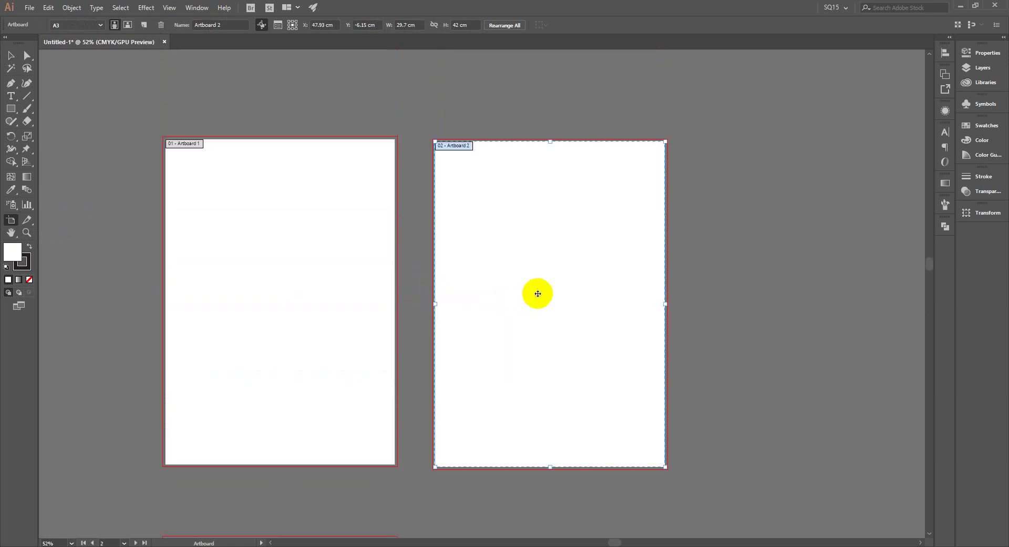
click(190, 152)
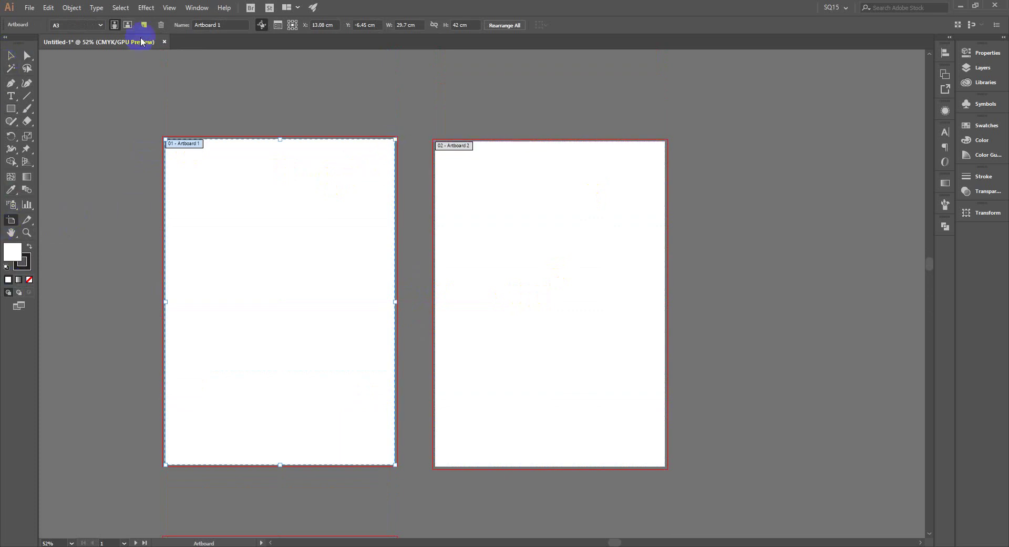
click(99, 26)
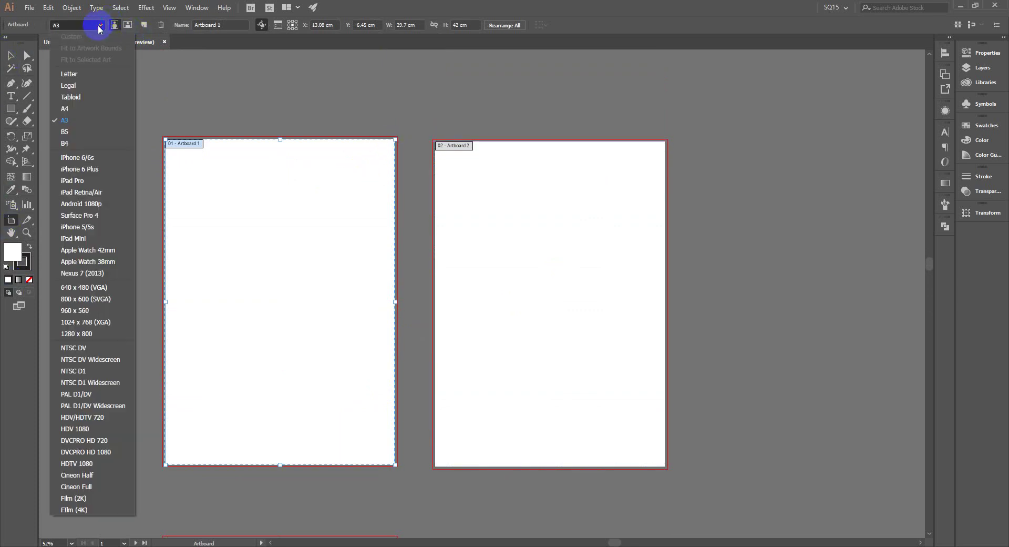
click(65, 109)
Undo the recent artboard resizes and moves until Artboards 1 and 2 are A4 side by side.
click(48, 8)
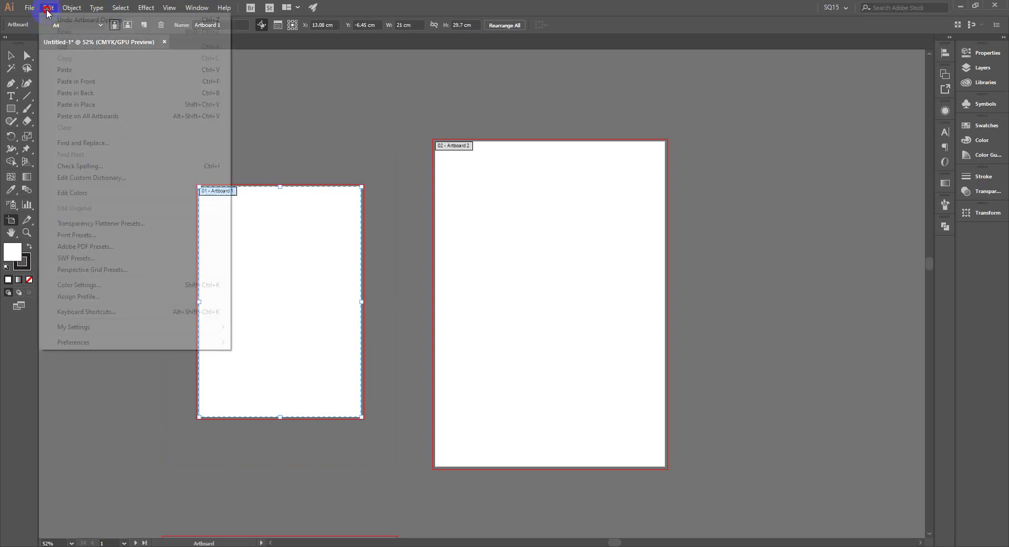
click(50, 15)
click(47, 8)
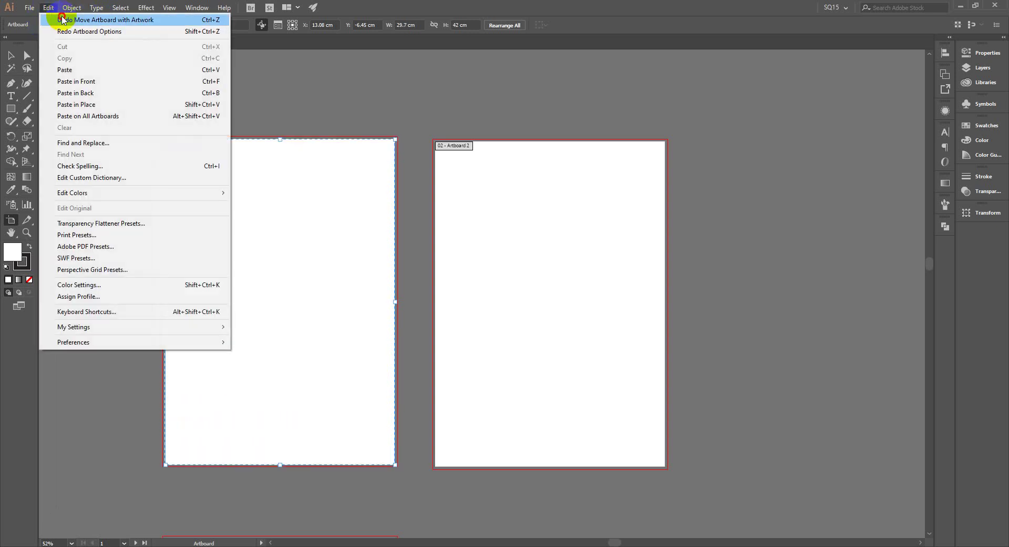
click(58, 20)
click(48, 8)
click(63, 20)
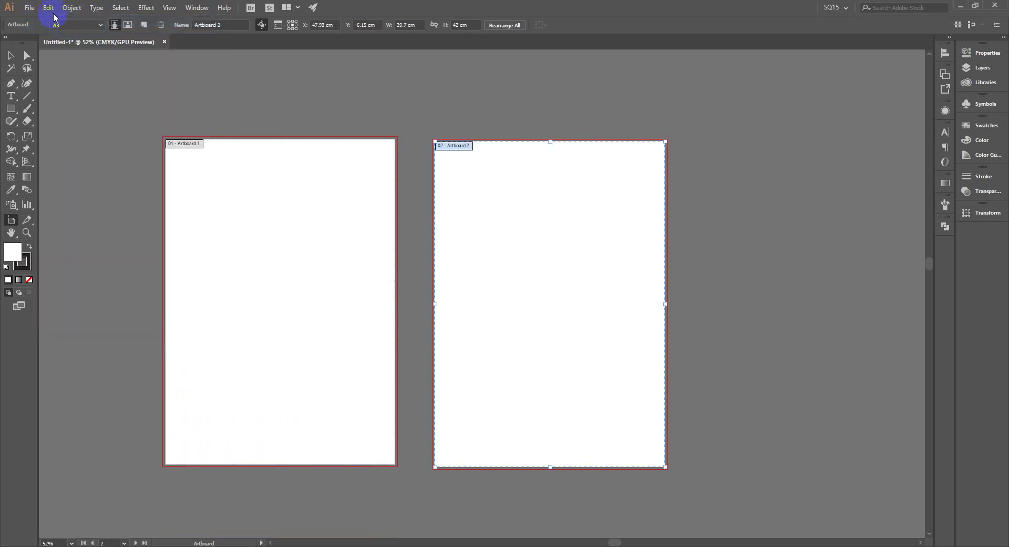
click(48, 8)
click(67, 19)
click(48, 7)
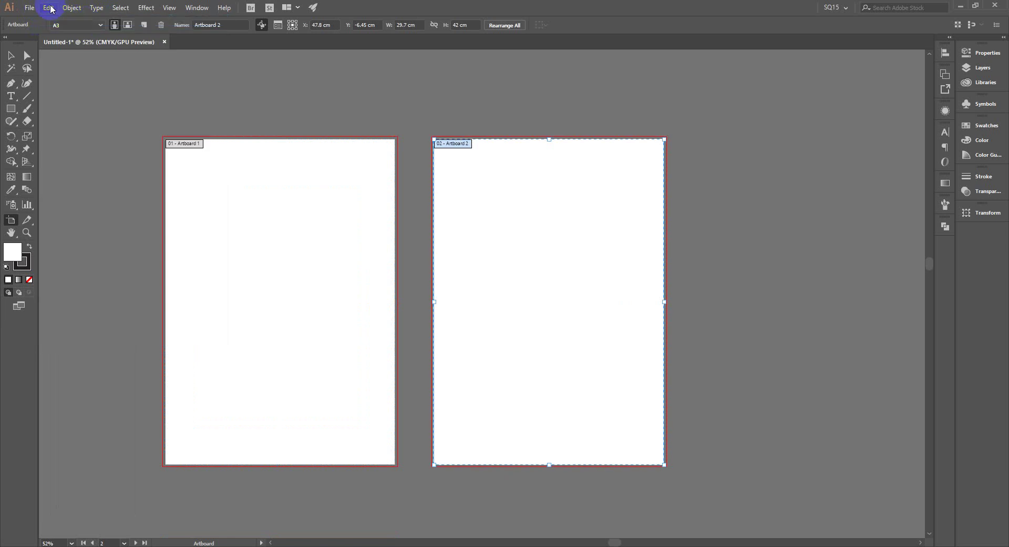
click(52, 20)
click(48, 7)
click(52, 19)
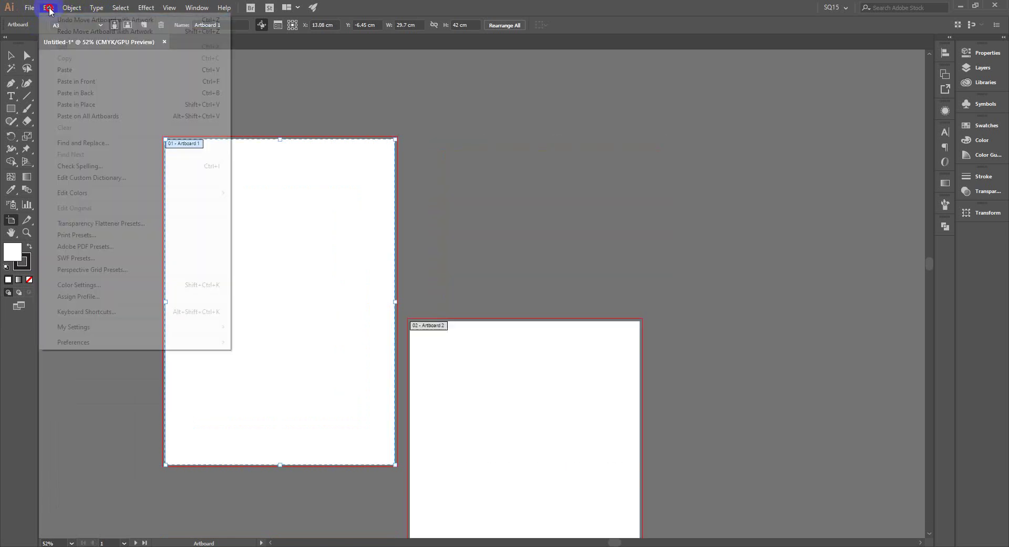
click(48, 7)
click(53, 20)
click(48, 7)
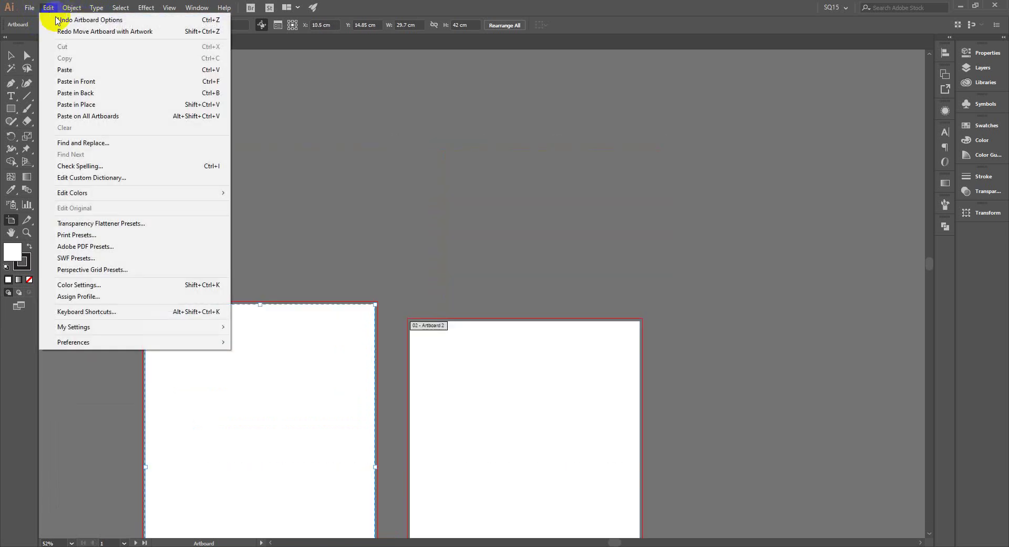
click(58, 20)
click(48, 8)
click(58, 19)
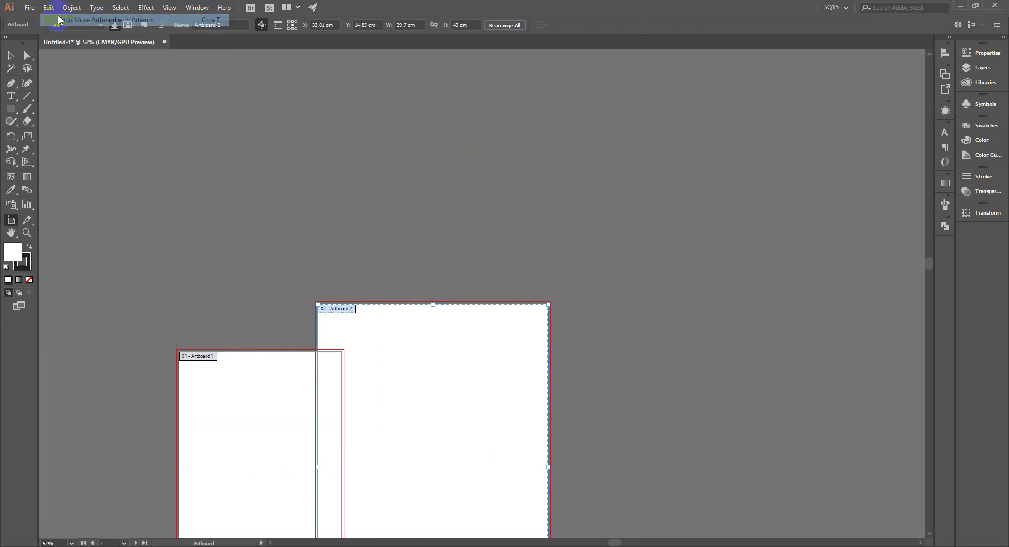
click(48, 7)
click(60, 20)
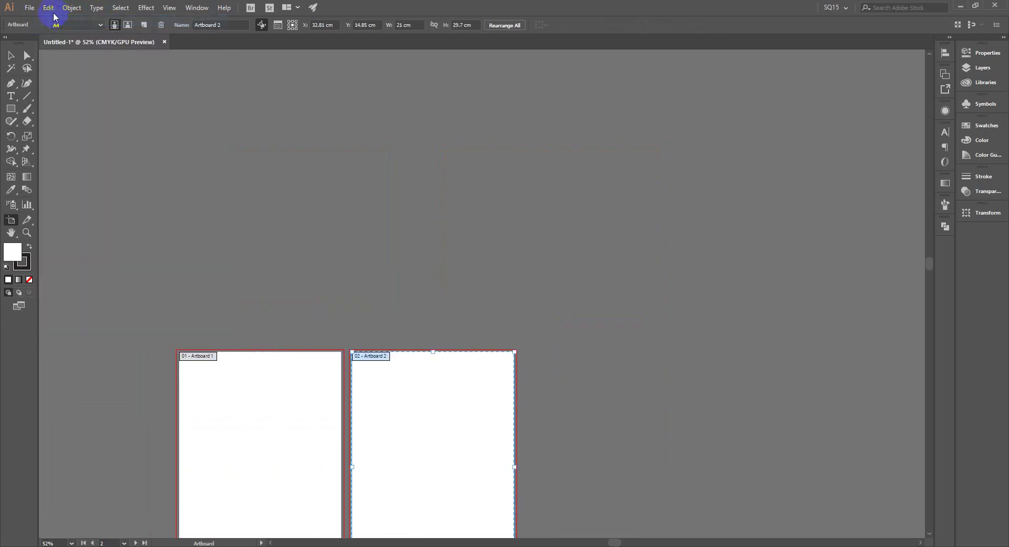
click(48, 7)
click(55, 20)
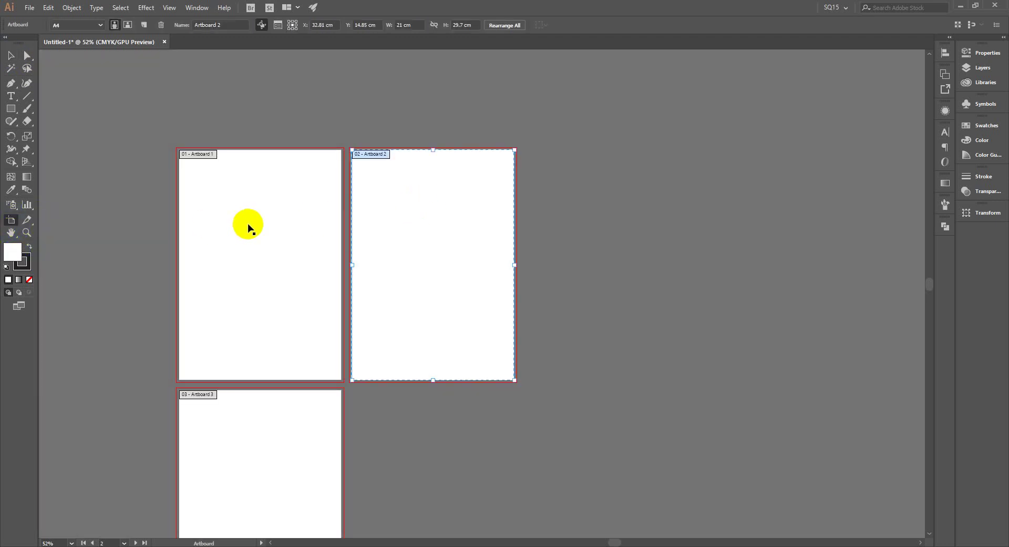
Select Artboard 1 and exit artboard editing with the Selection tool.
click(248, 225)
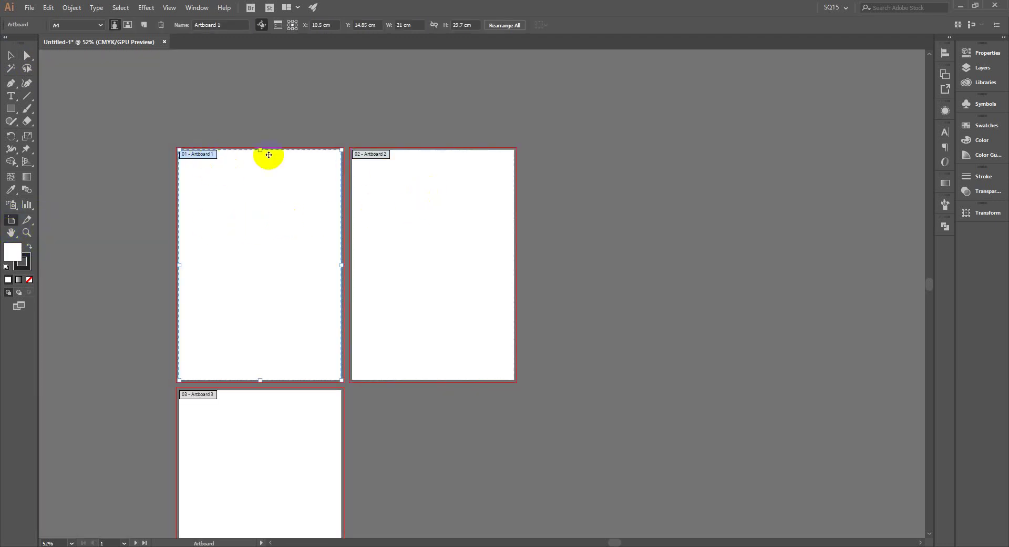
scroll(321, 368, down, 3)
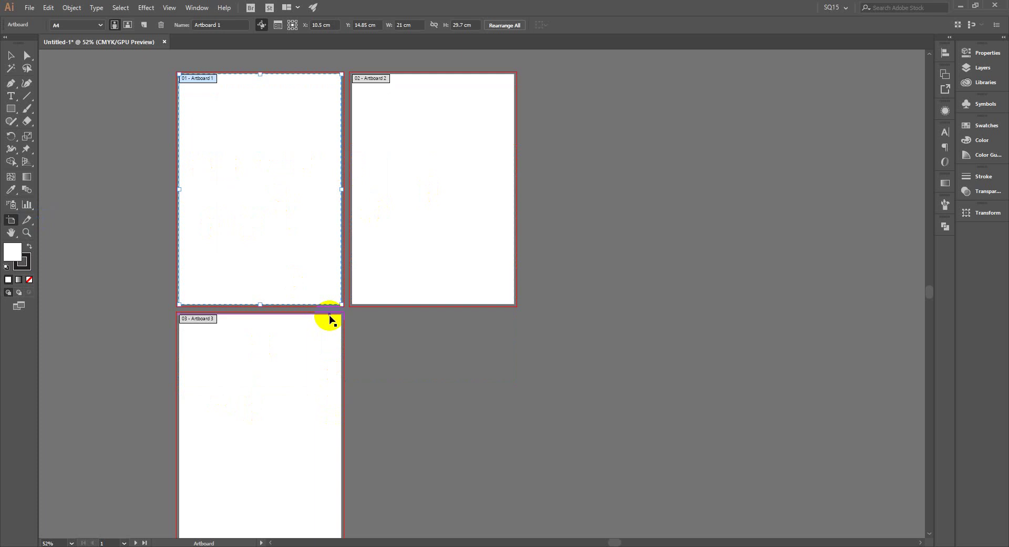
scroll(396, 217, up, 3)
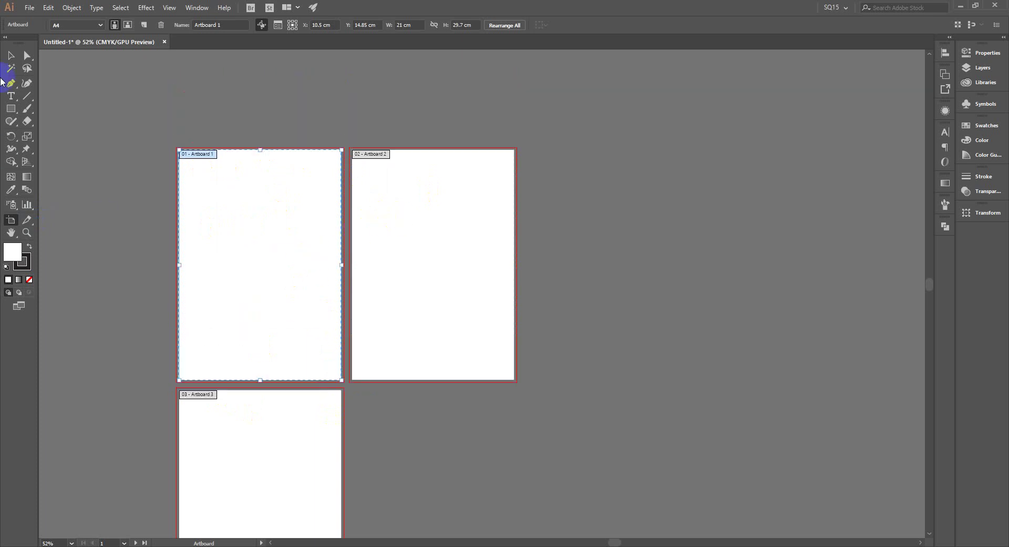
click(10, 55)
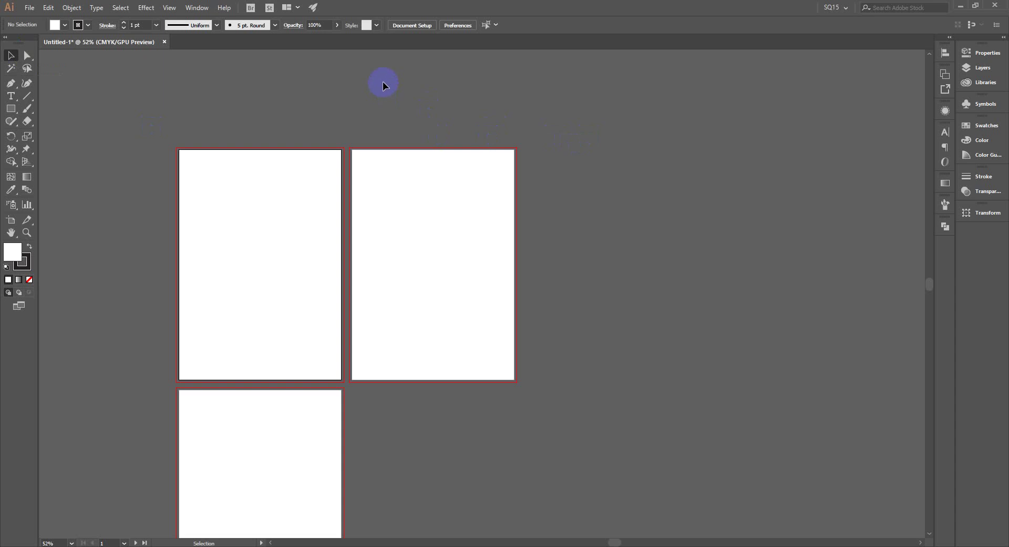
scroll(349, 110, down, 2)
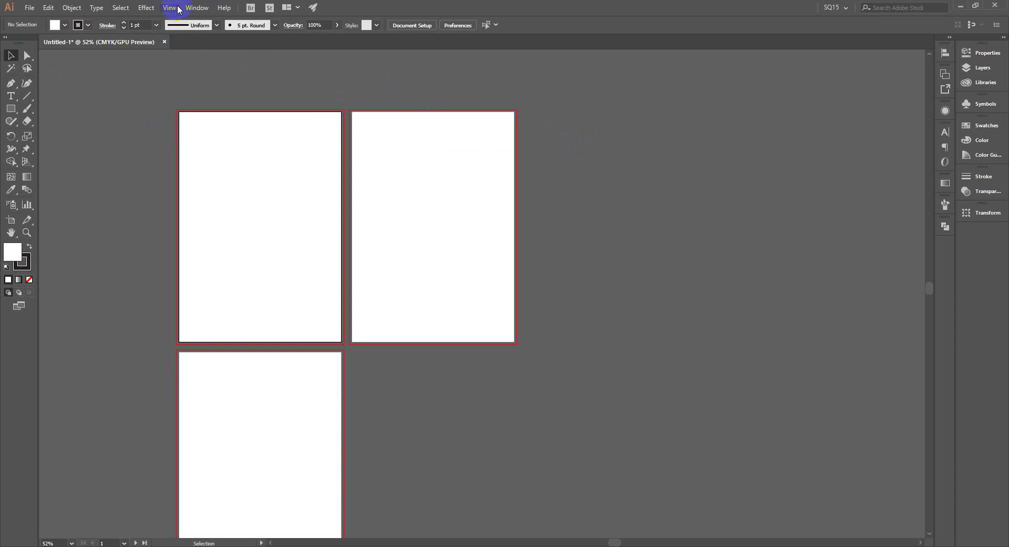
Float the Artboards panel and inspect Artboard 3's options without changing them.
click(195, 7)
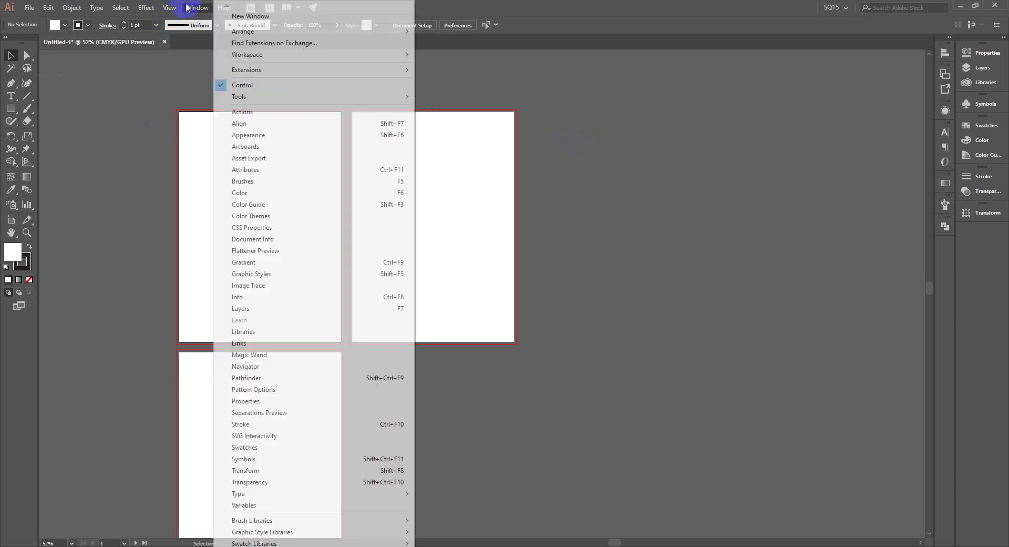
click(300, 146)
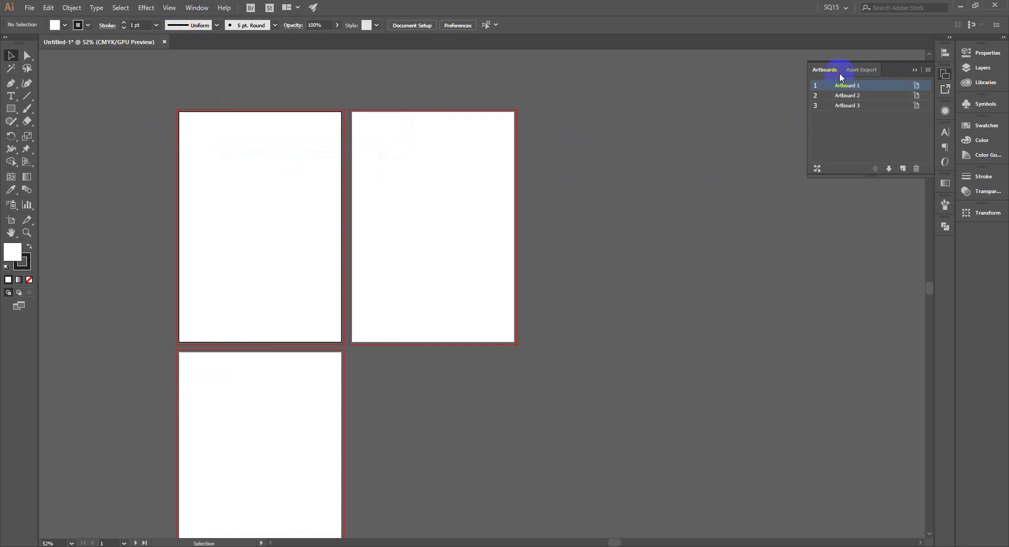
drag(825, 69, 647, 73)
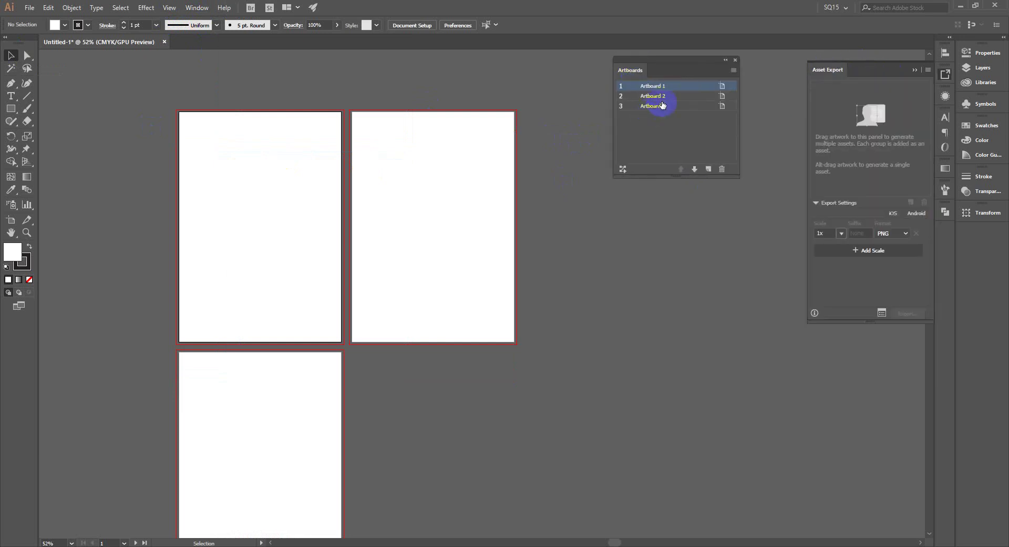
click(663, 106)
click(721, 106)
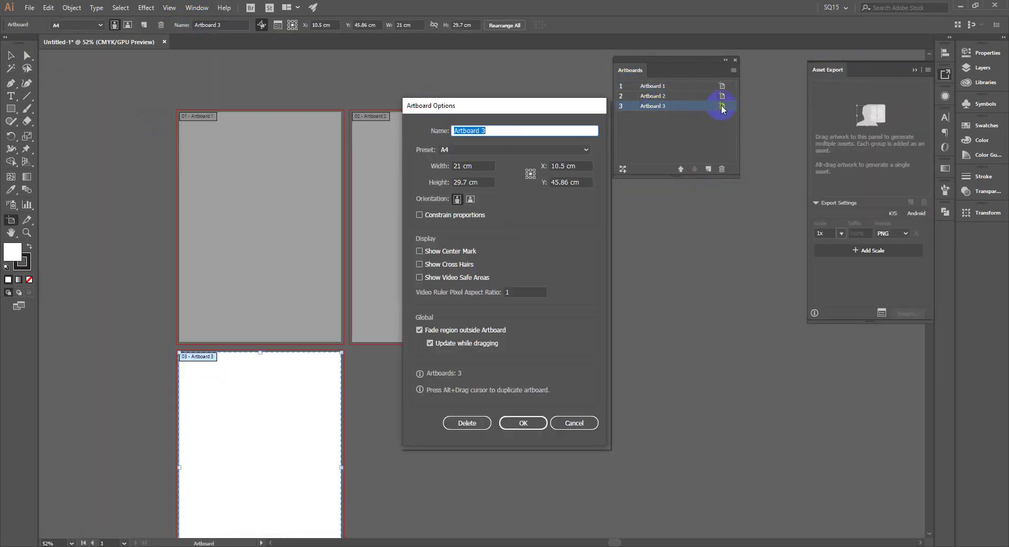
click(575, 420)
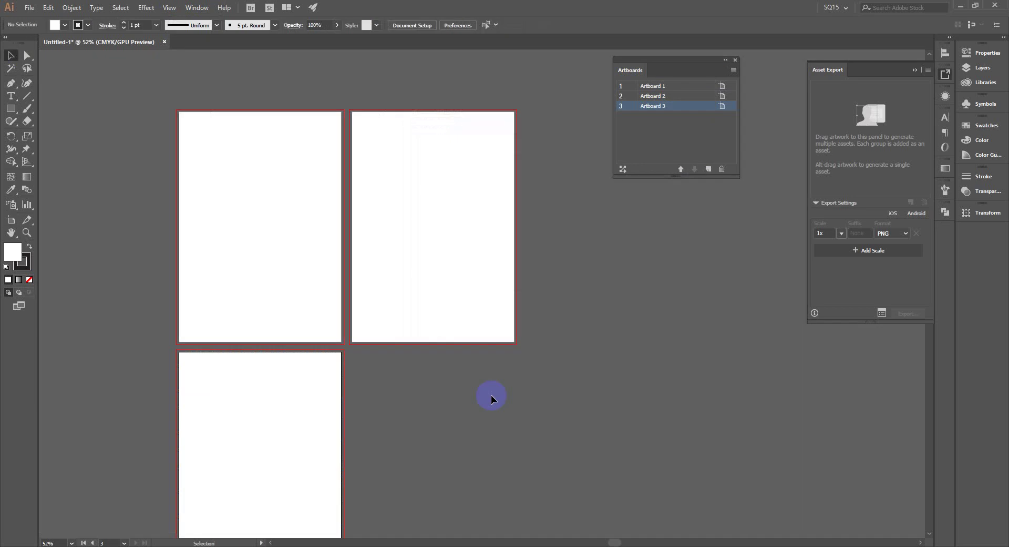
Delete Artboards 3 and 2, then add and delete a test artboard.
click(722, 169)
click(664, 98)
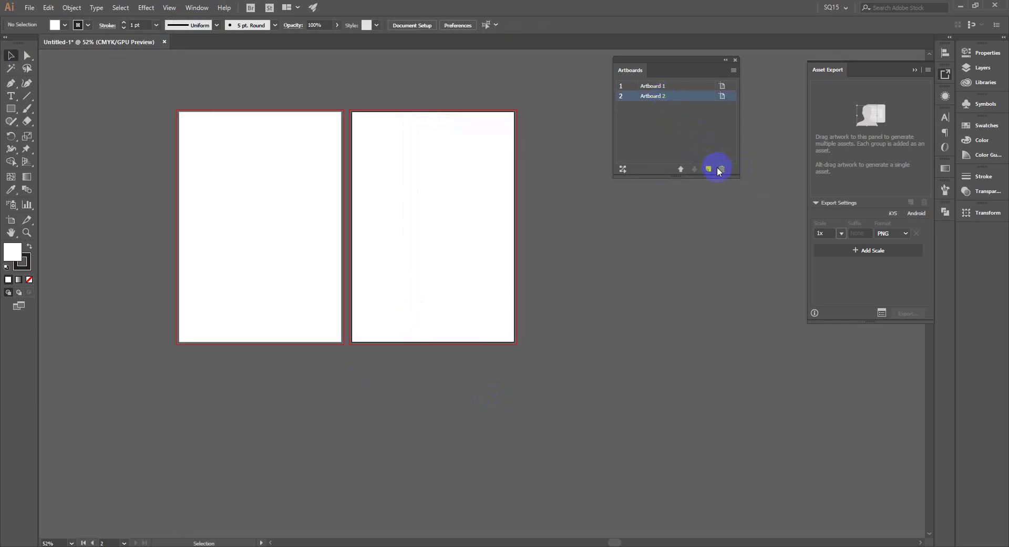
click(721, 168)
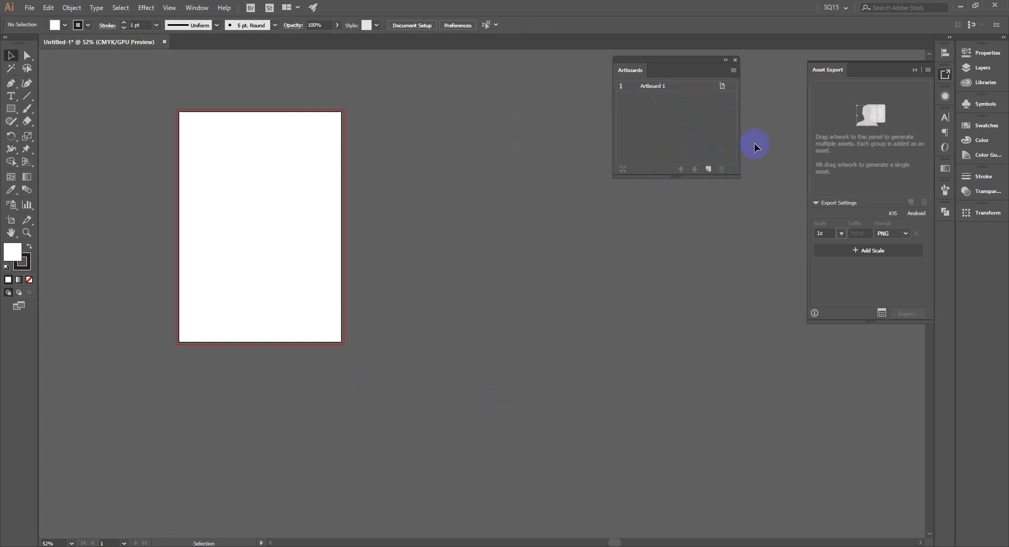
click(915, 70)
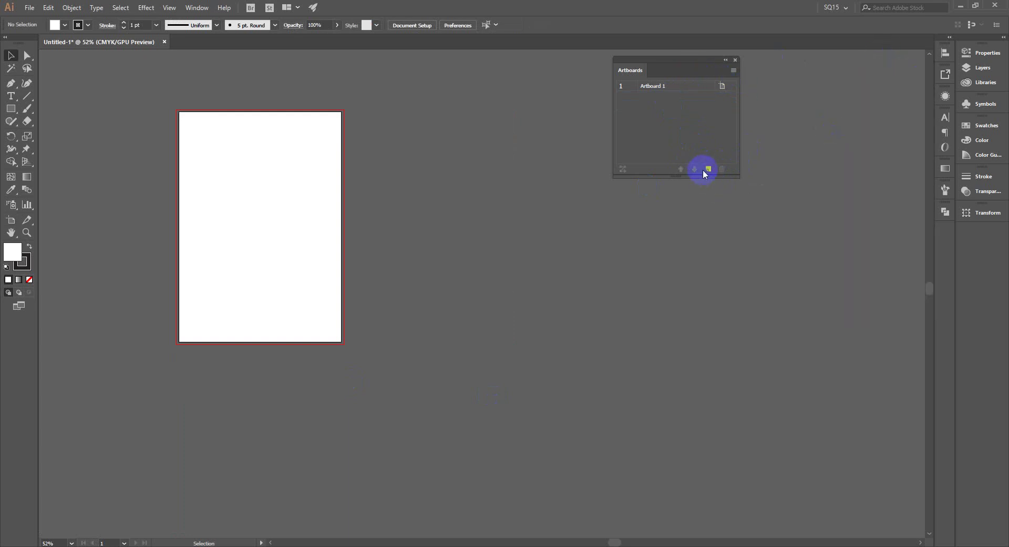
click(707, 169)
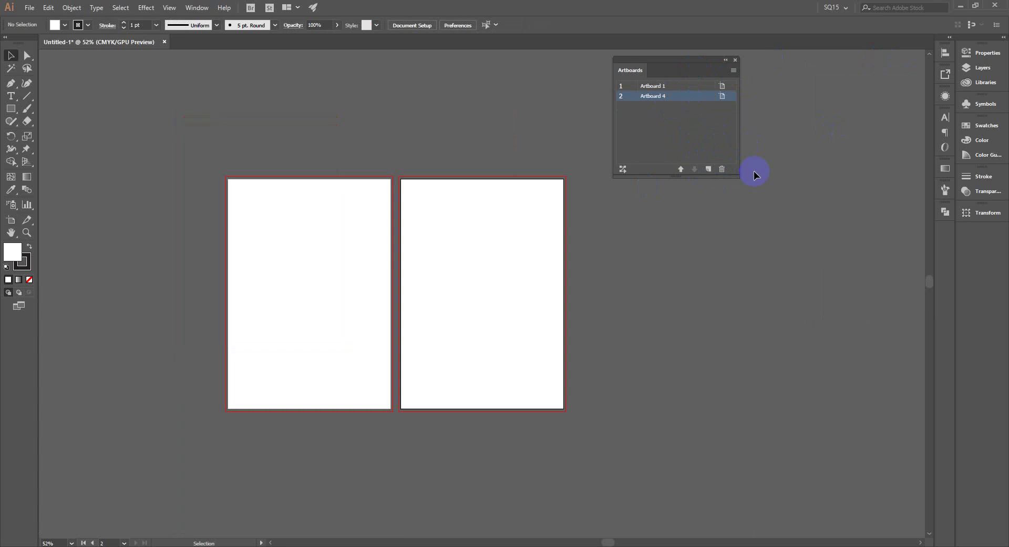
click(721, 169)
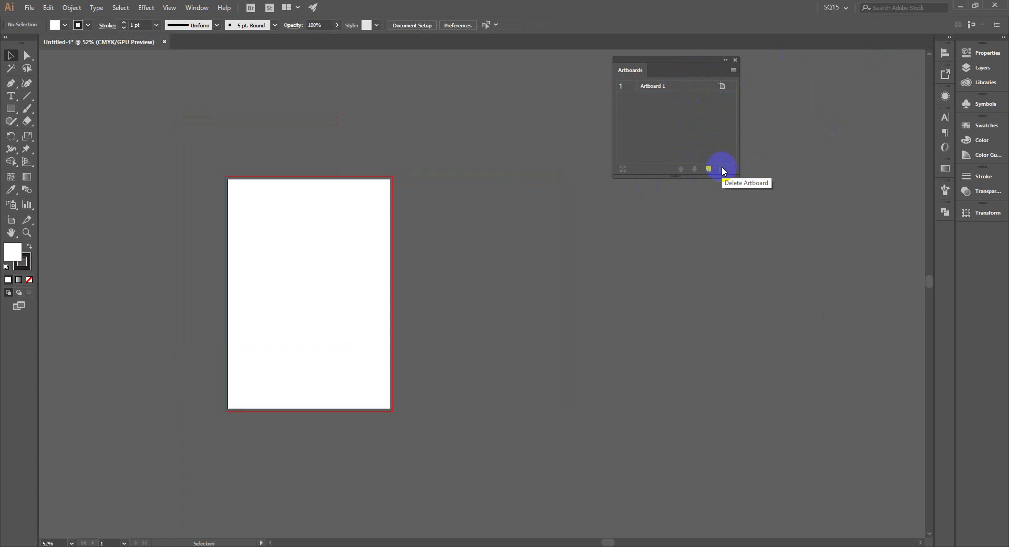
Draw a new artboard beside Artboard 1 and size it 9 × 5.5 cm.
click(11, 219)
drag(432, 203, 577, 336)
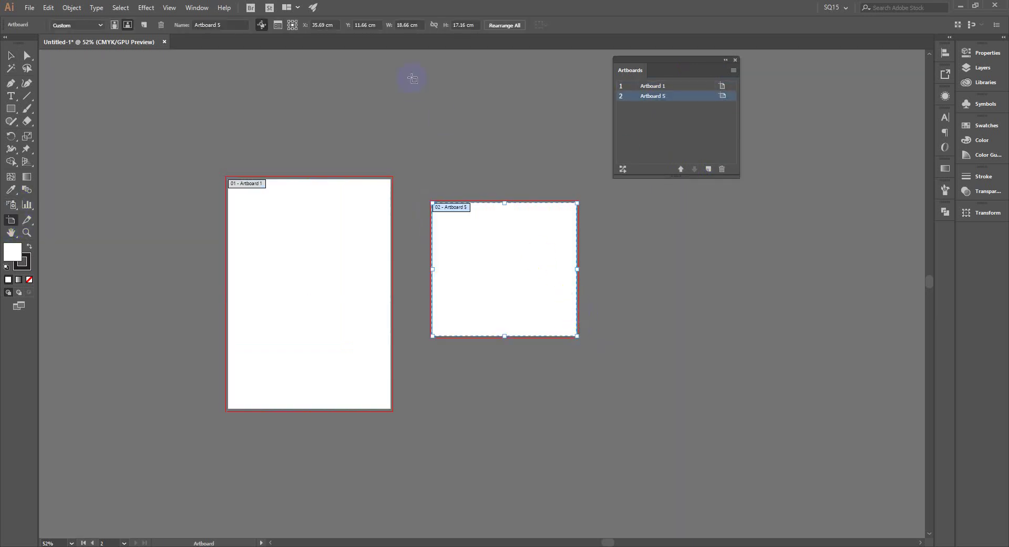
click(418, 24)
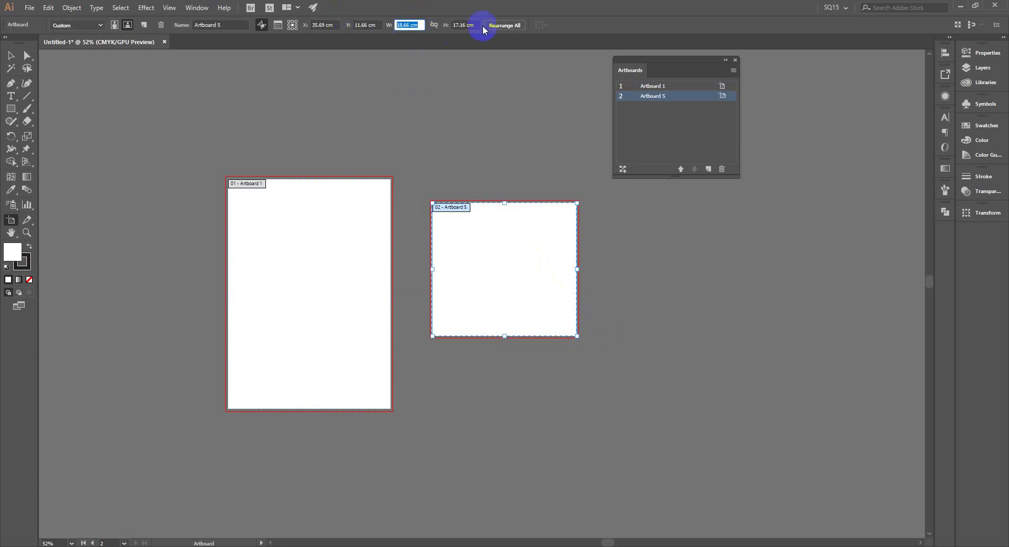
key(Tab)
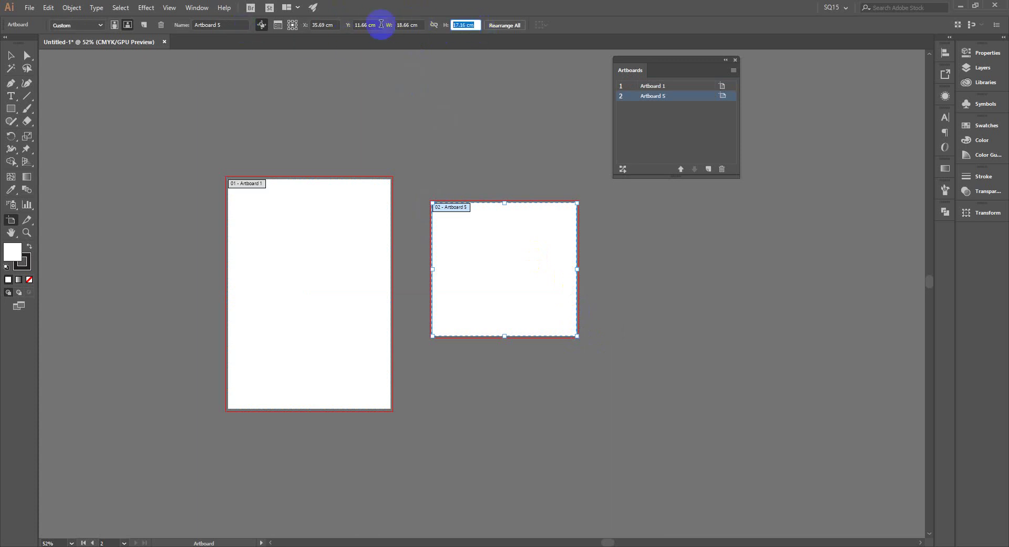
click(415, 25)
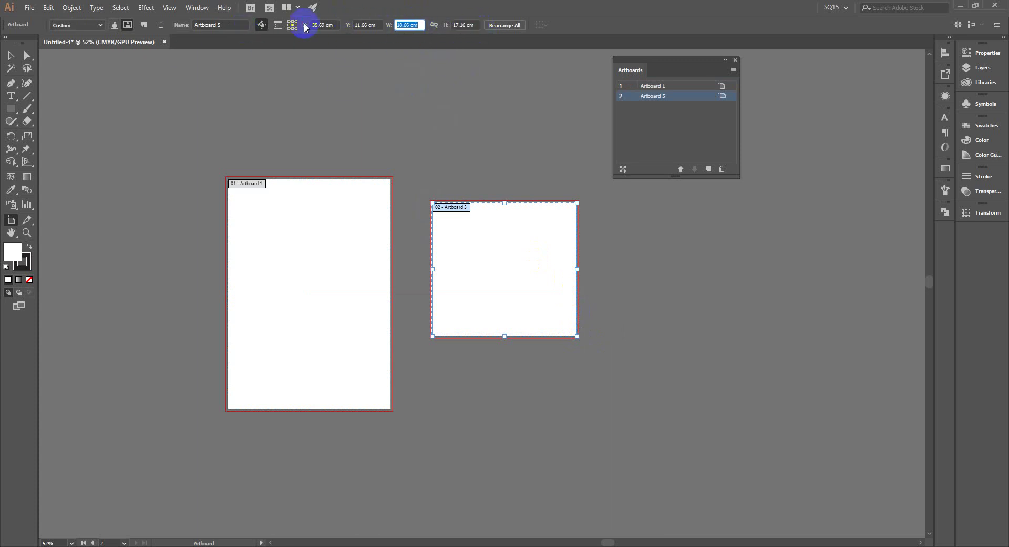
text(9)
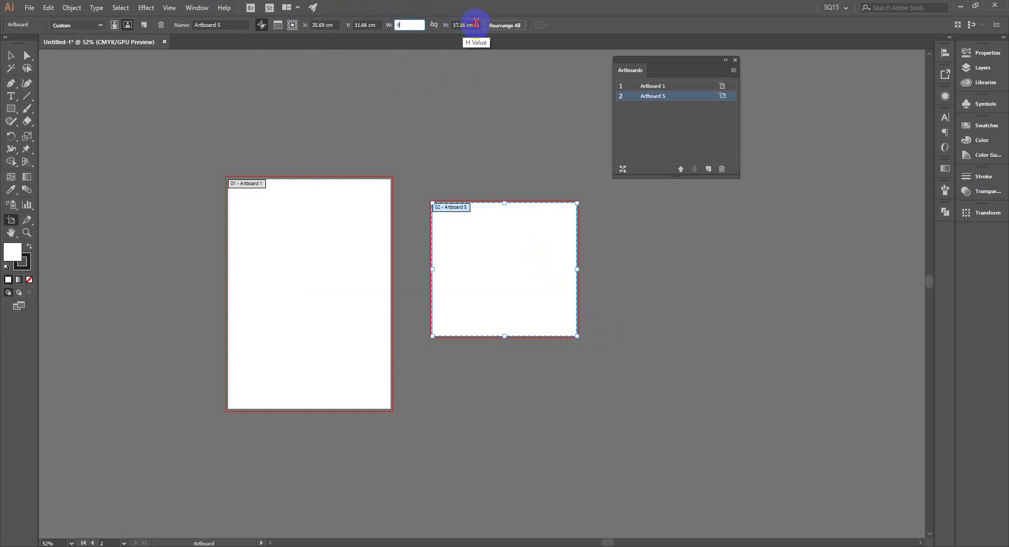
click(475, 23)
text(5.5)
key(Return)
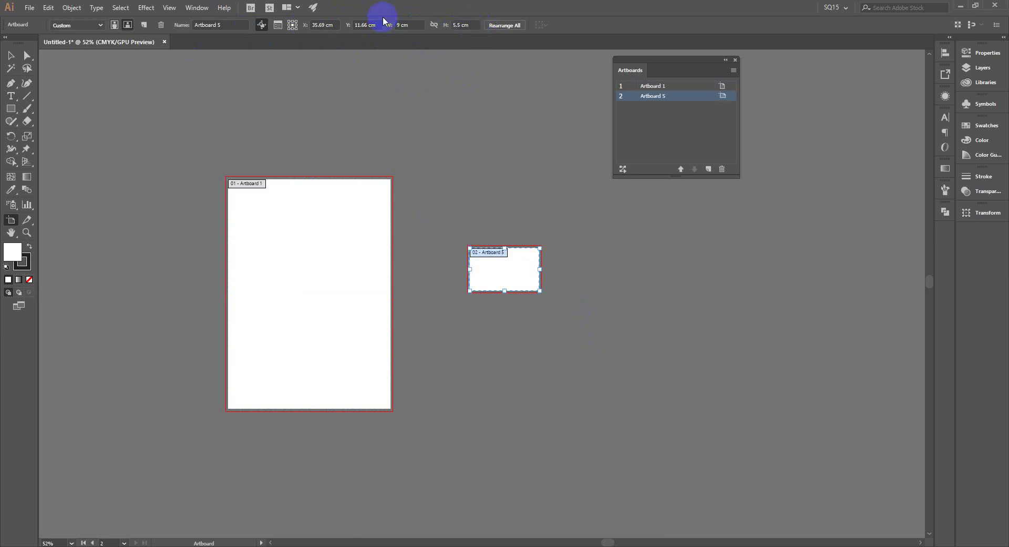
Exit artboard editing and scroll around the two artboards.
click(13, 57)
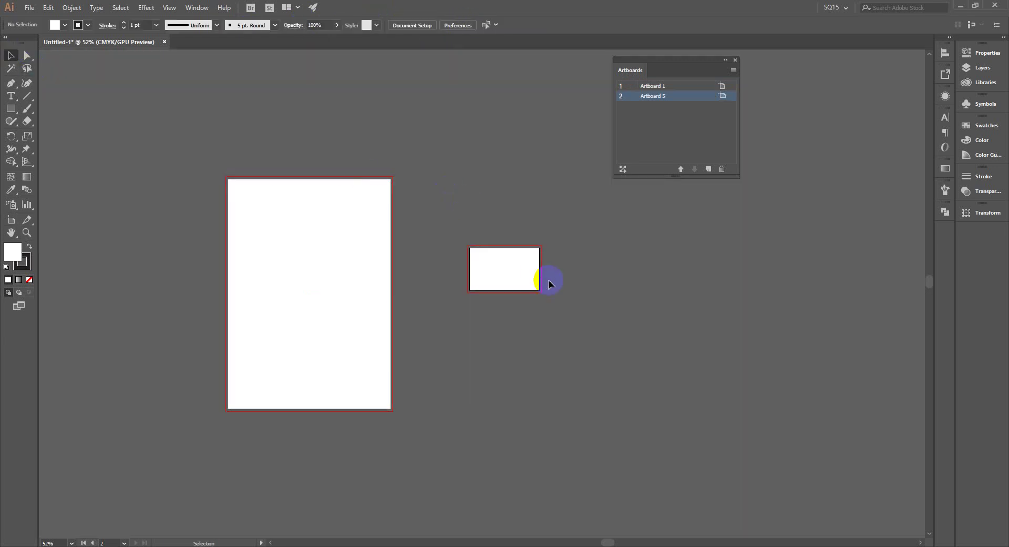
scroll(537, 274, up, 3)
scroll(537, 275, down, 4)
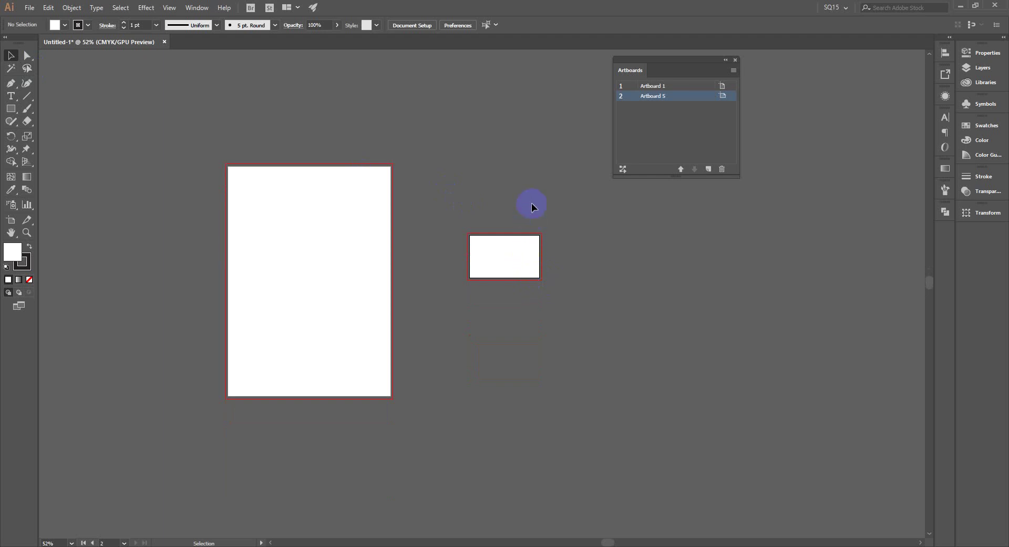
click(520, 288)
scroll(541, 249, up, 2)
scroll(540, 249, up, 1)
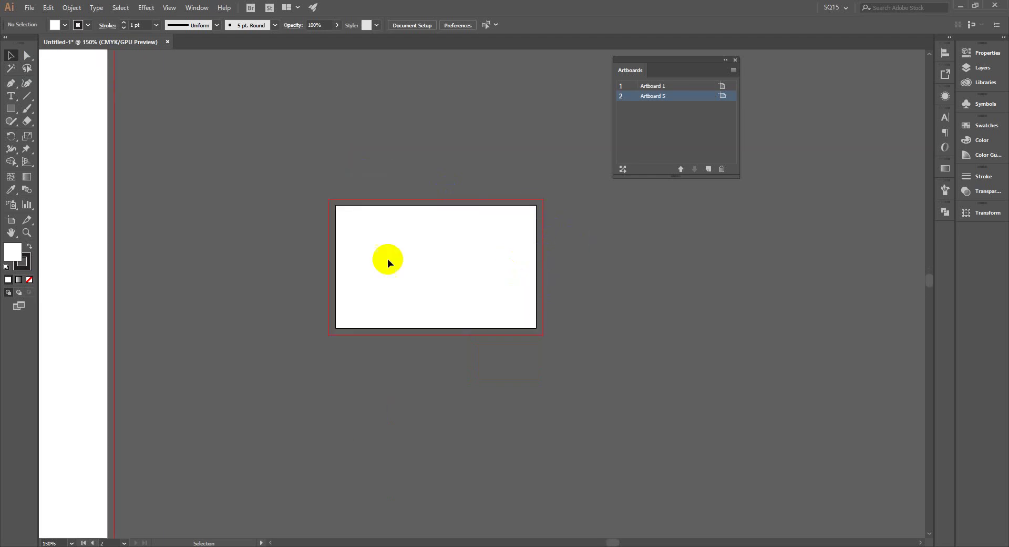
scroll(473, 244, left, 5)
scroll(513, 268, down, 2)
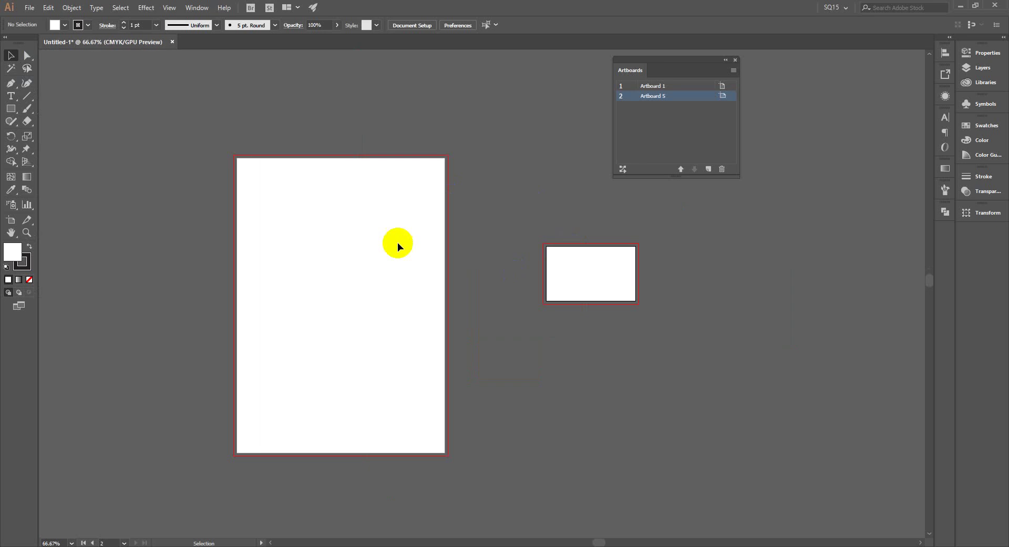
scroll(398, 242, left, 3)
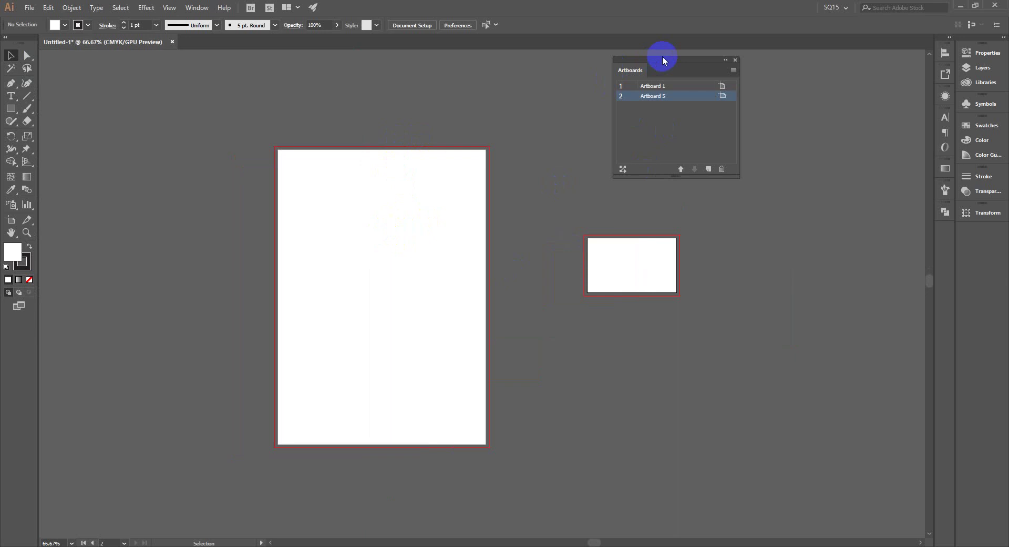
Dock the Artboards list with the other panels and expand the dock to full size.
mouse_move(660, 59)
mouse_down()
mouse_move(741, 192)
mouse_move(955, 237)
mouse_up()
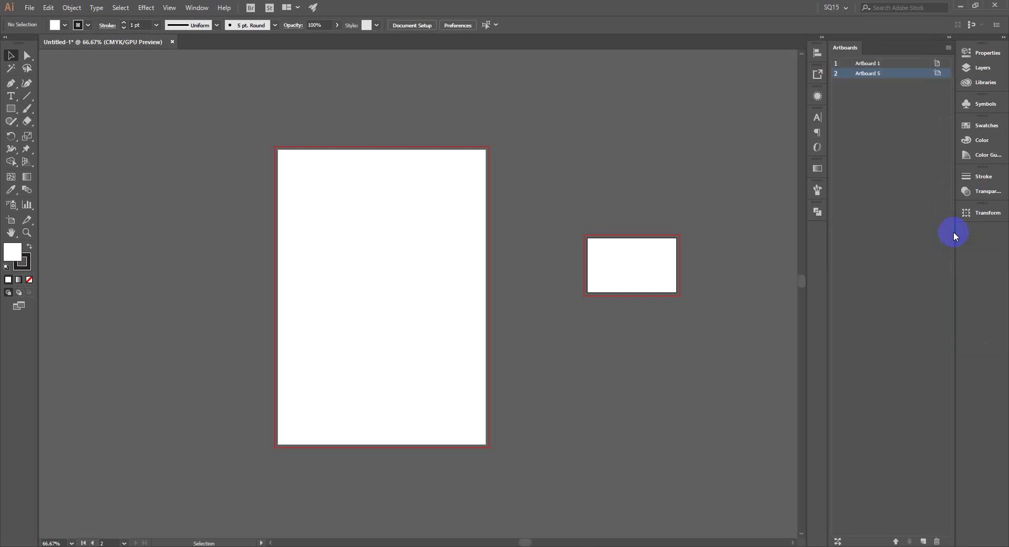
drag(890, 49, 816, 232)
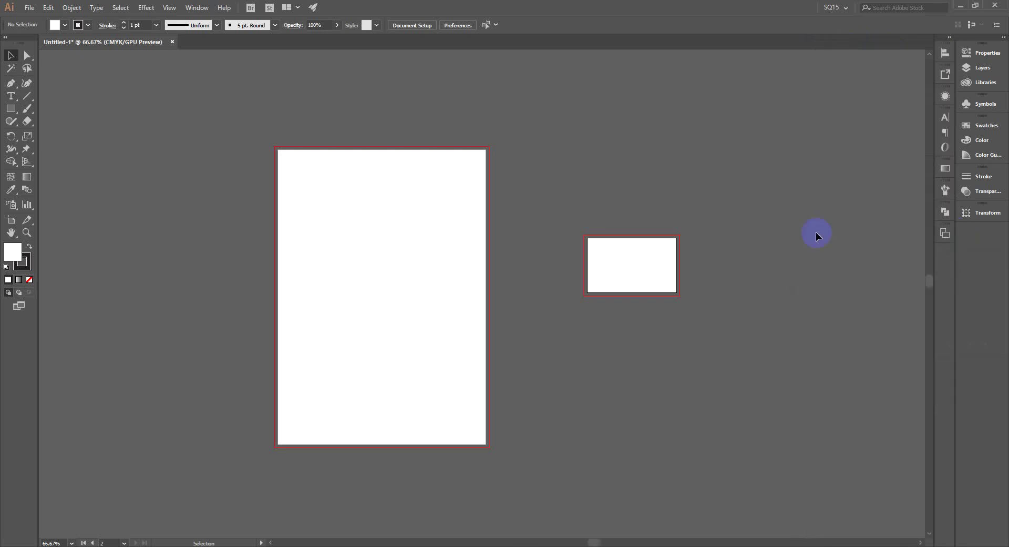
click(1002, 37)
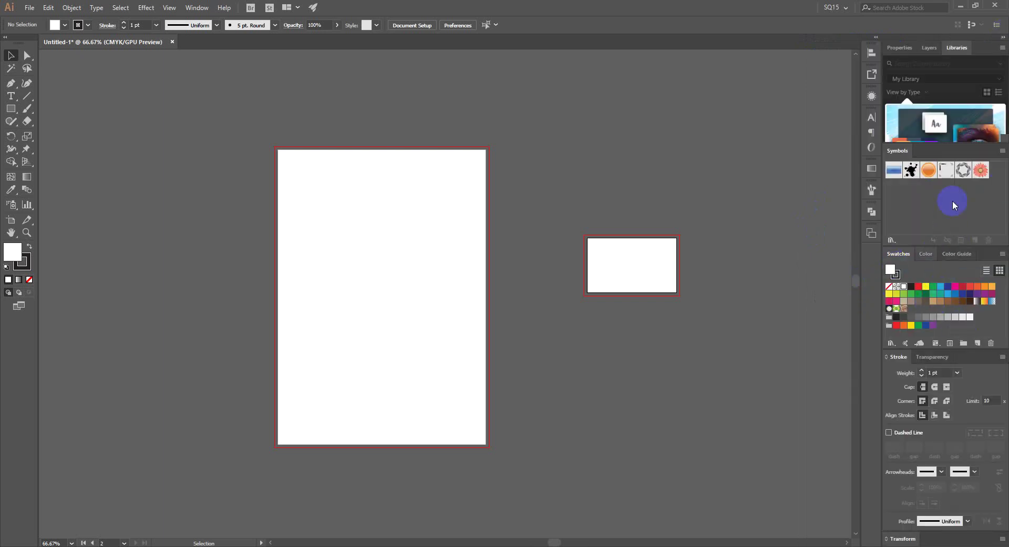
click(1003, 37)
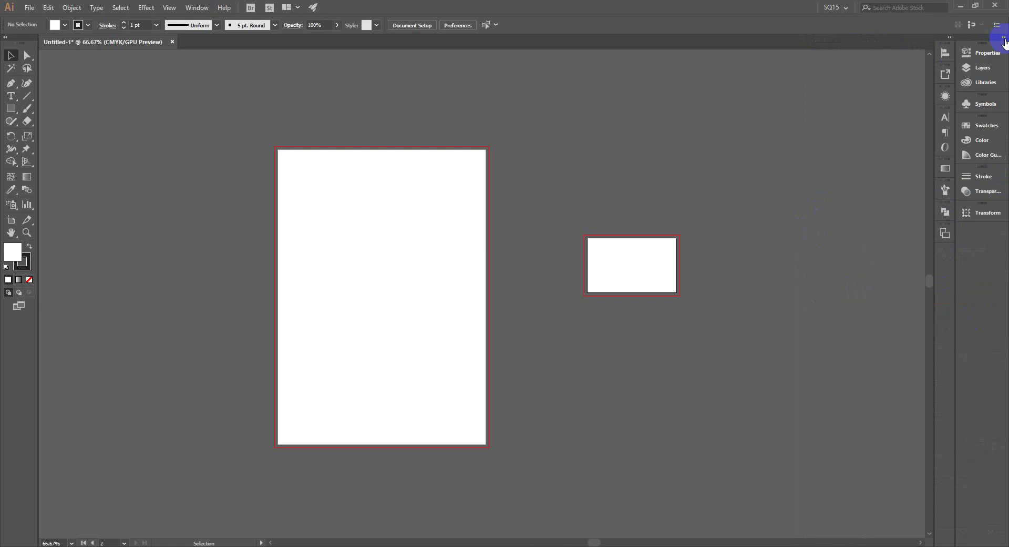
click(1003, 37)
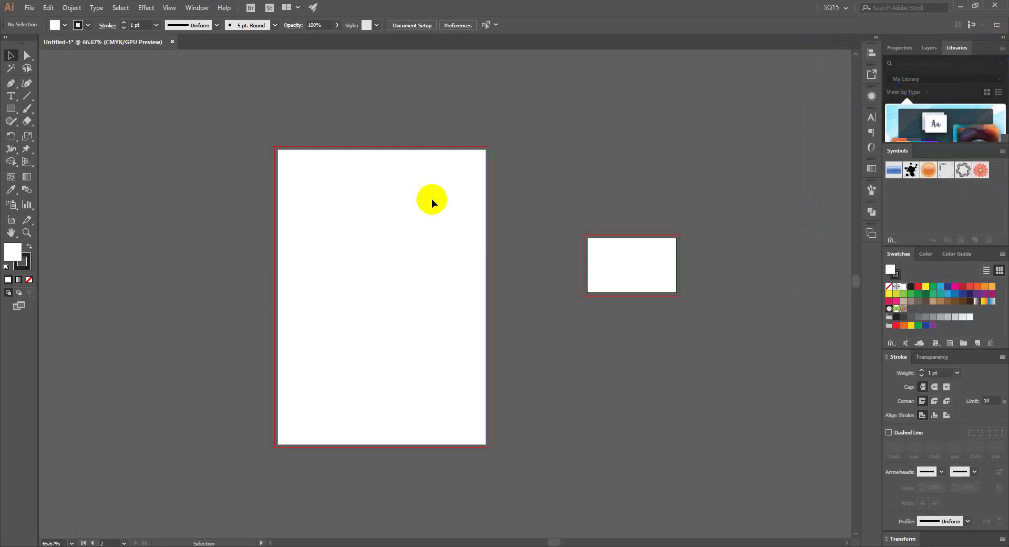
Return to the Selection tool and show the Artboards panel listing Artboards 1 and 5.
click(11, 220)
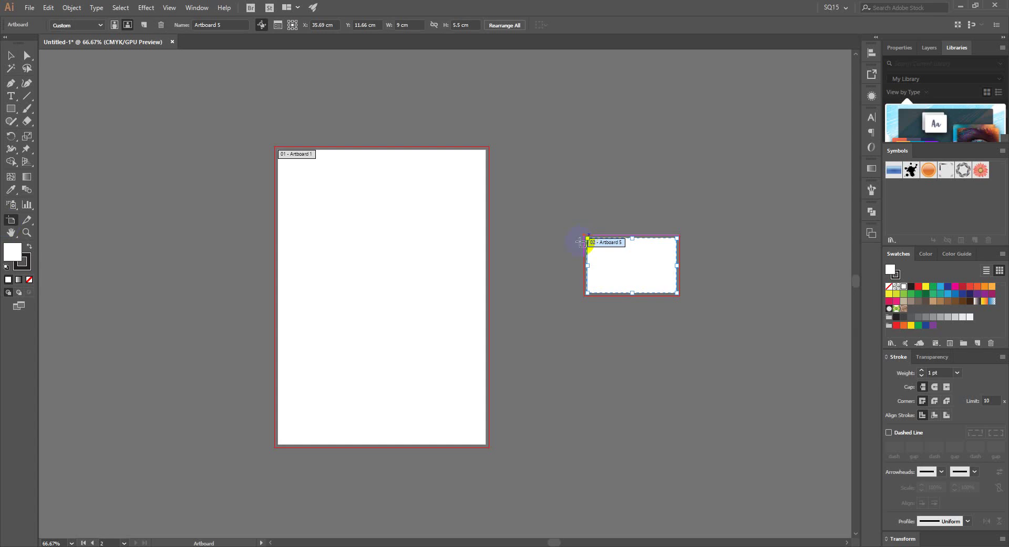
click(10, 55)
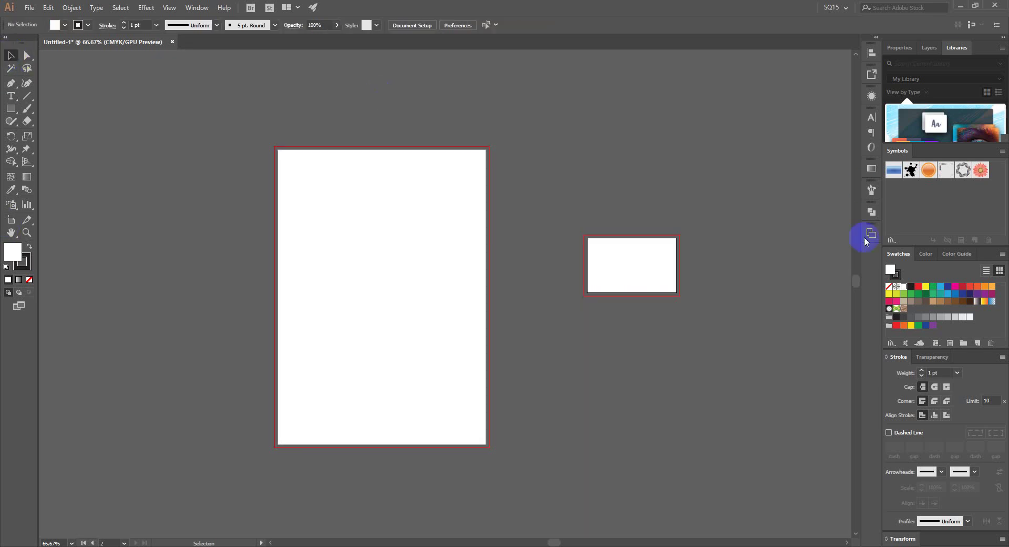
click(869, 233)
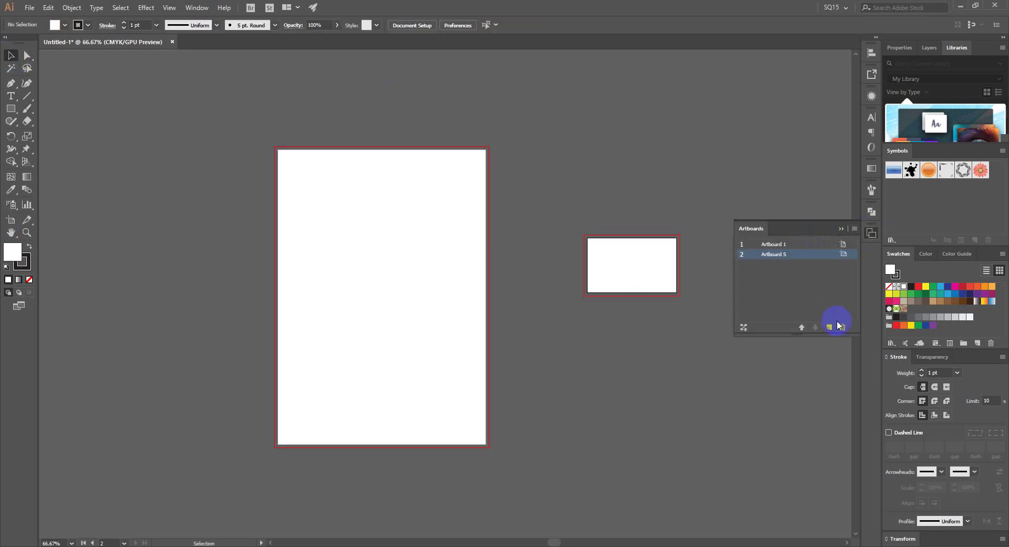
Delete Artboard 5 and close the Artboards panel, leaving only Artboard 1 in view.
click(842, 327)
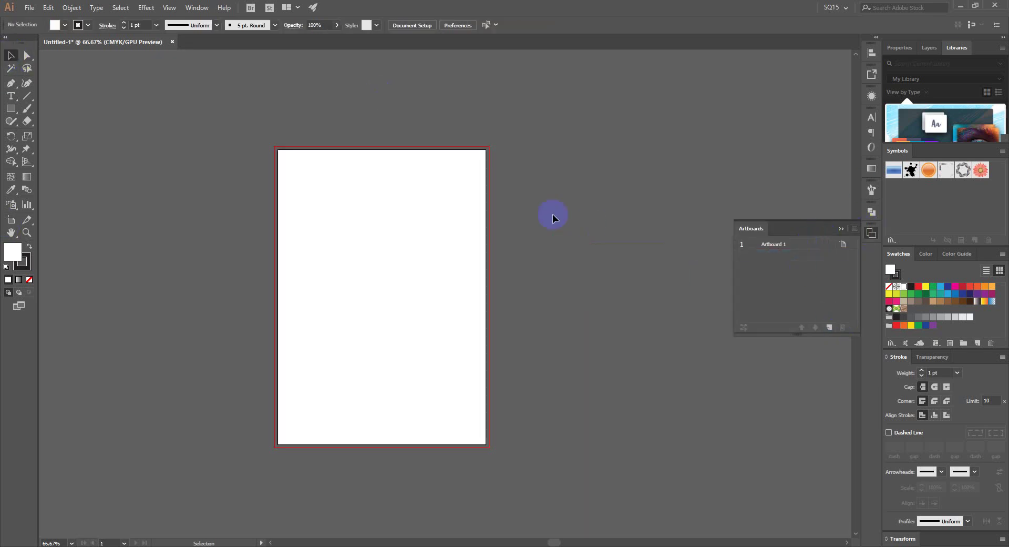
click(840, 232)
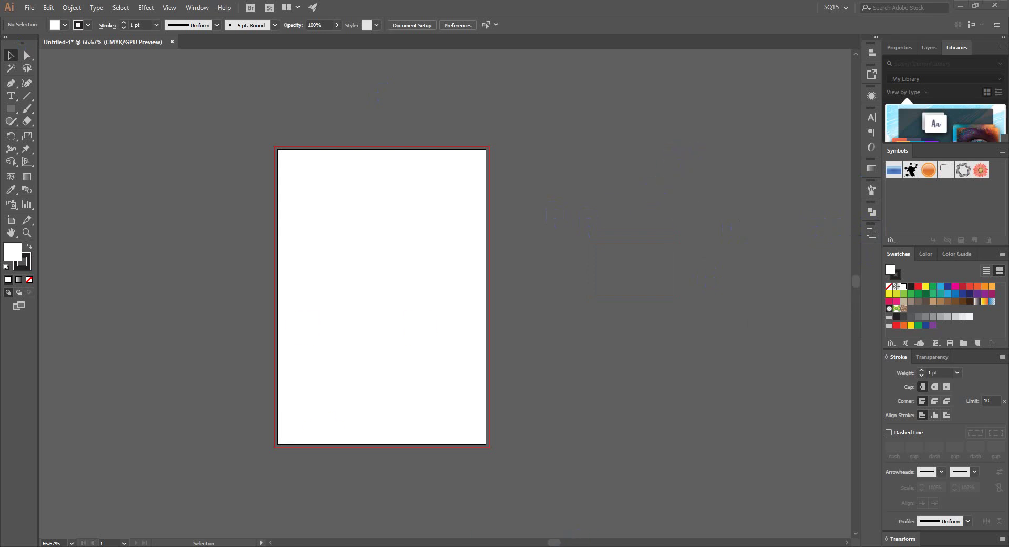
scroll(355, 294, up, 2)
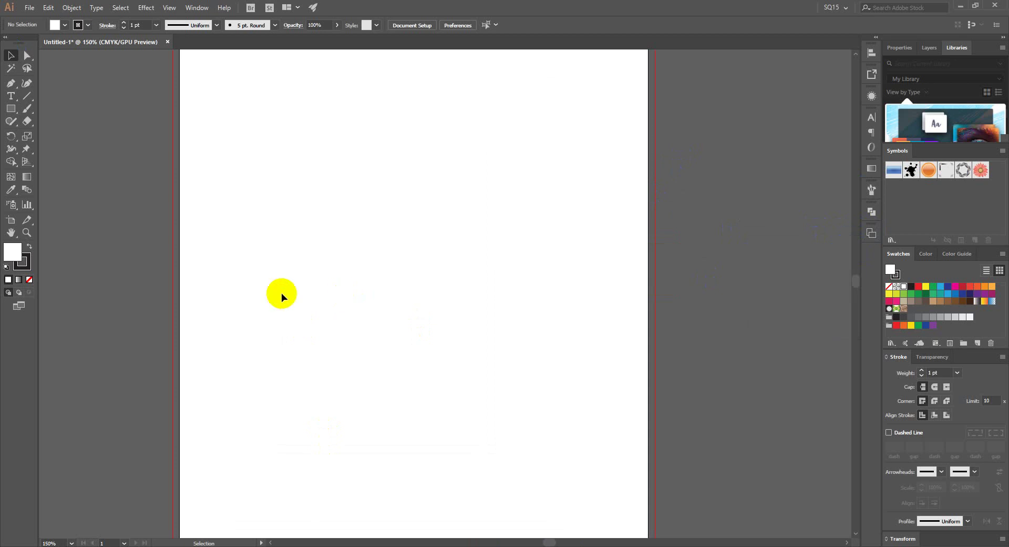
click(47, 7)
mouse_move(73, 341)
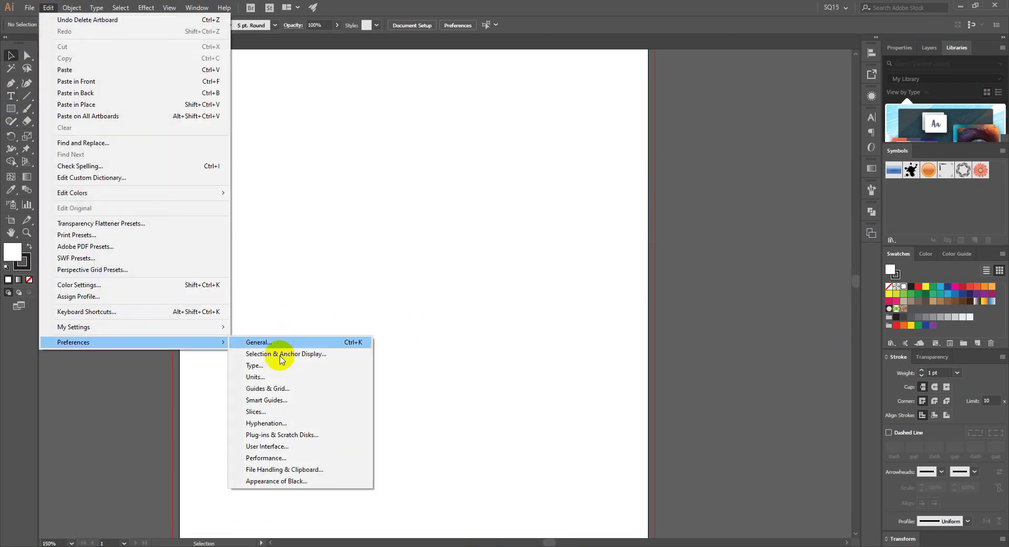
click(278, 367)
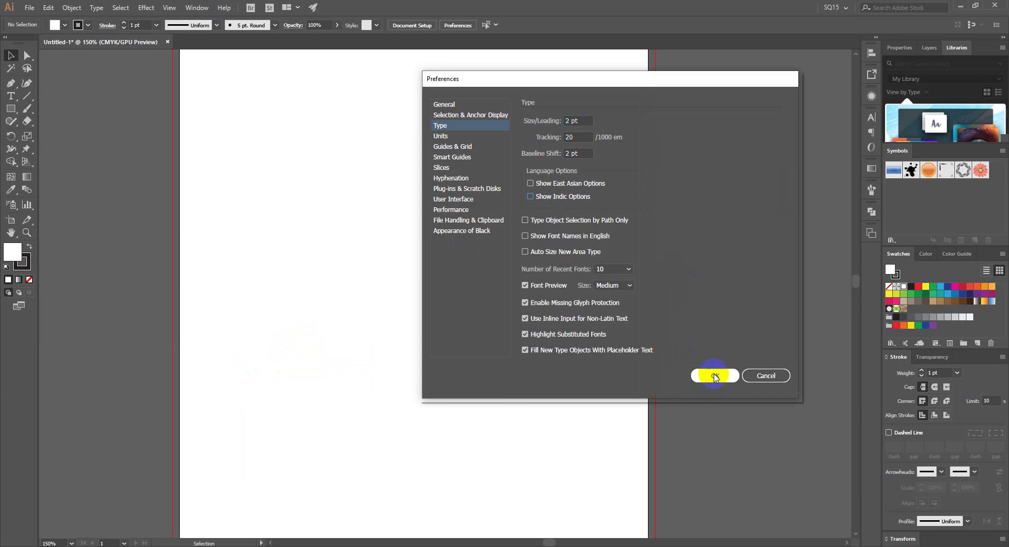
click(715, 375)
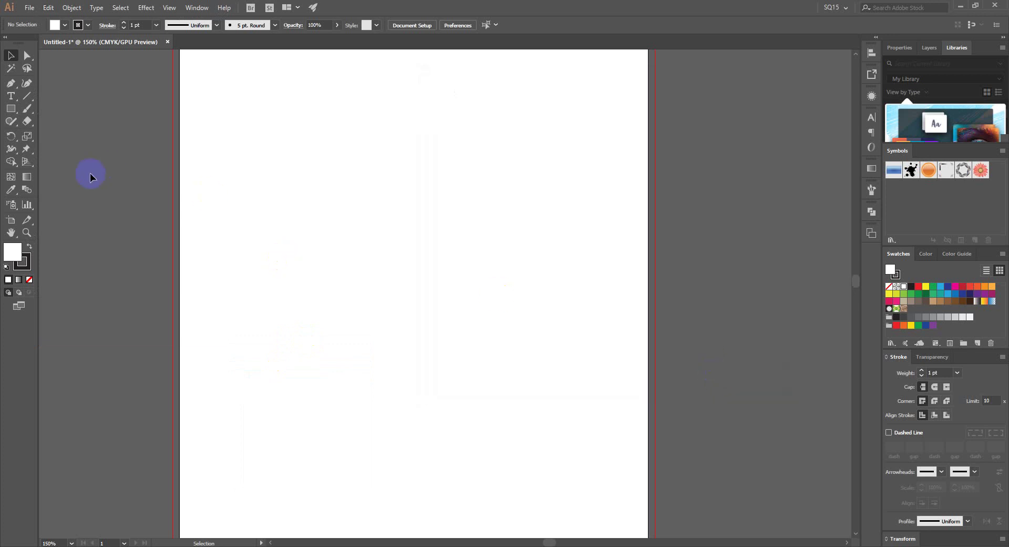
Place a placeholder text object on the artboard, set in Kh Koulen L at 36 pt.
click(11, 96)
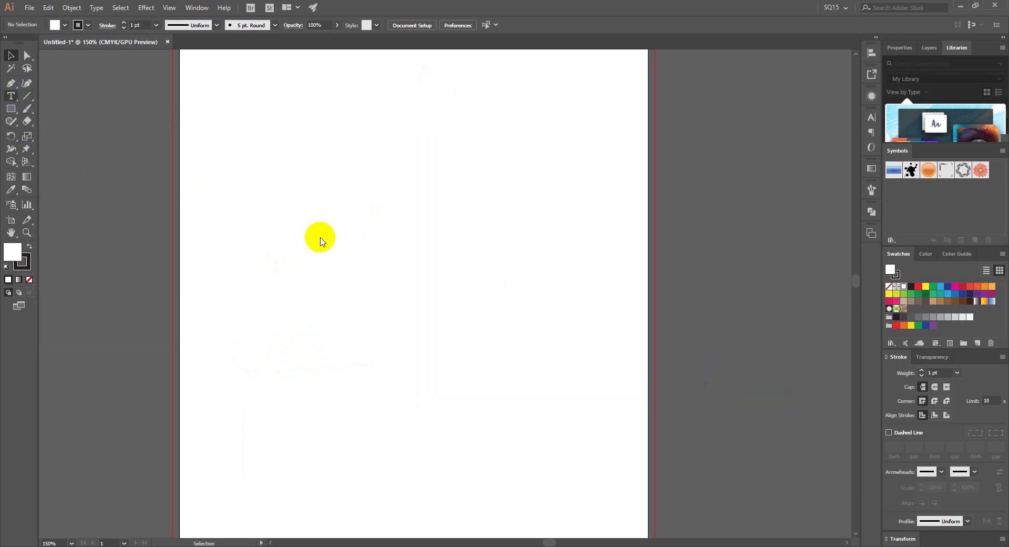
click(315, 274)
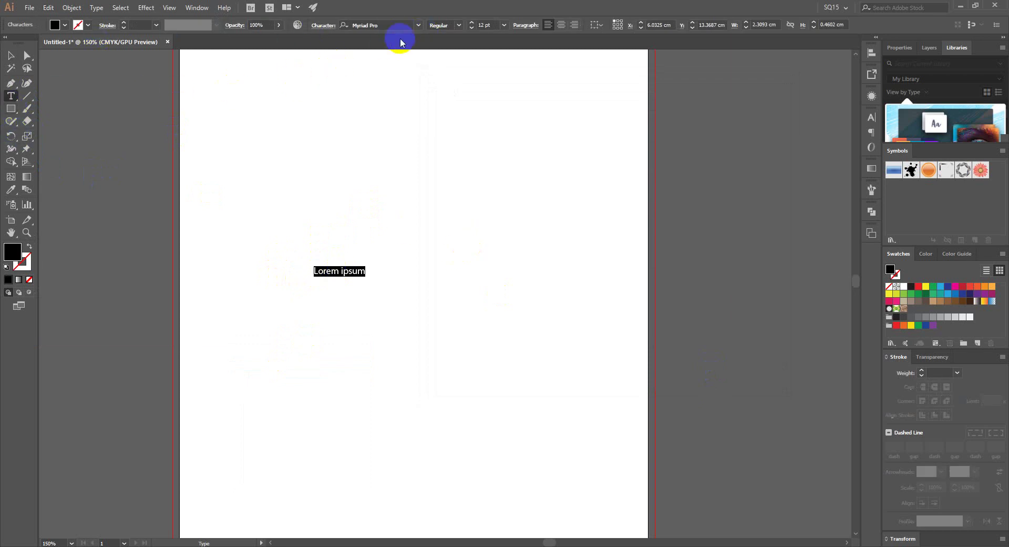
click(400, 24)
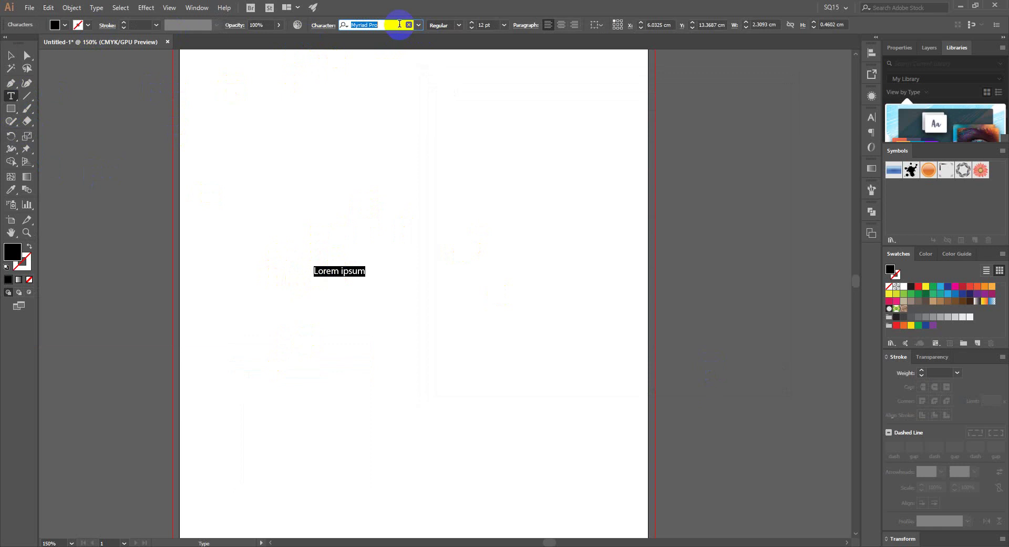
text(k)
text(h)
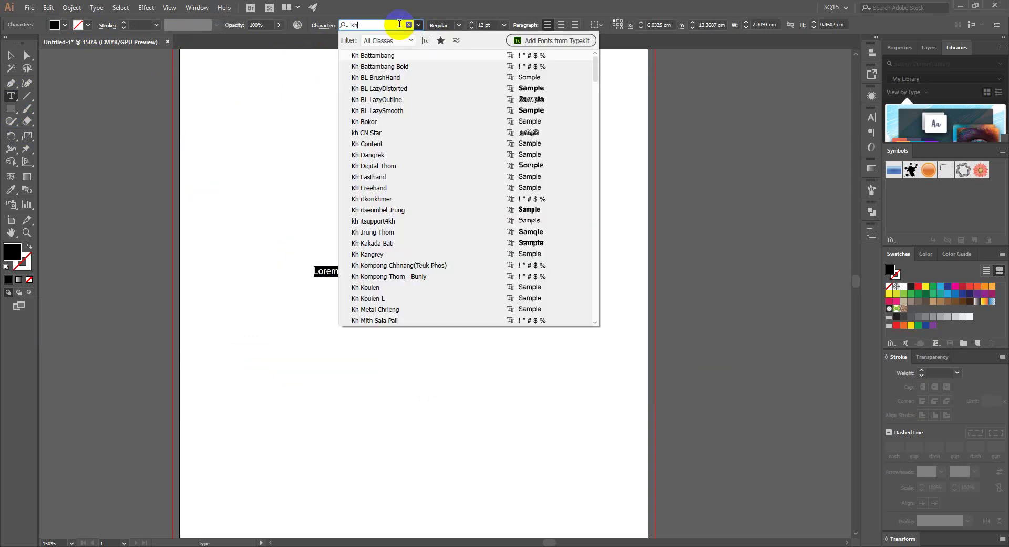
text( kou)
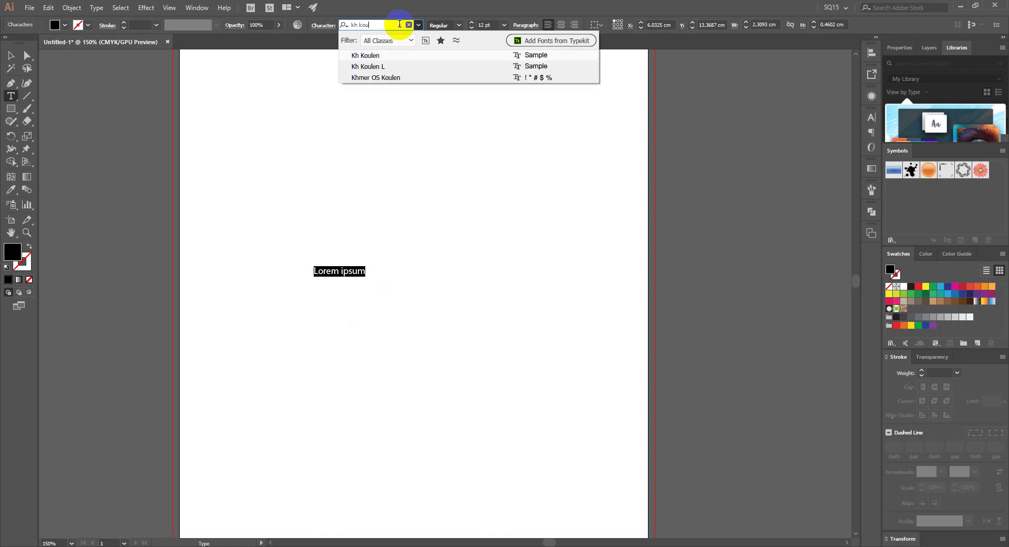
click(367, 66)
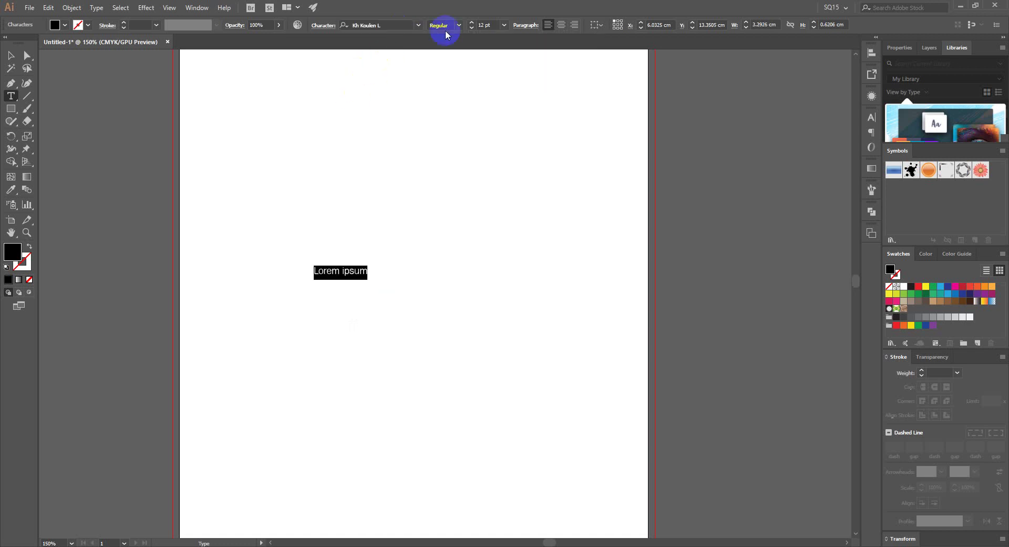
click(503, 24)
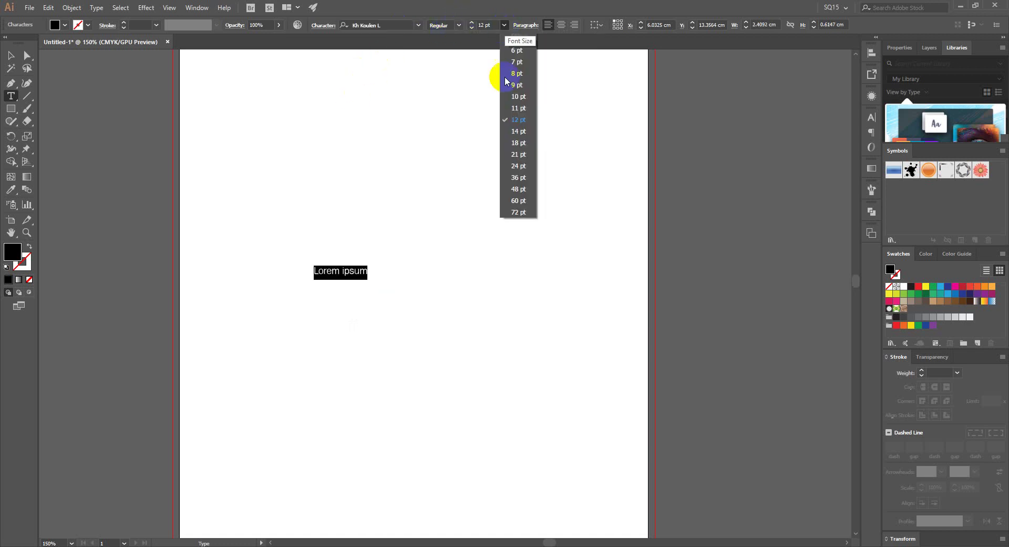
click(518, 176)
Replace the Lorem ipsum text with the Khmer line កម្មវិធីពិសេស, correcting typos along the way.
click(408, 274)
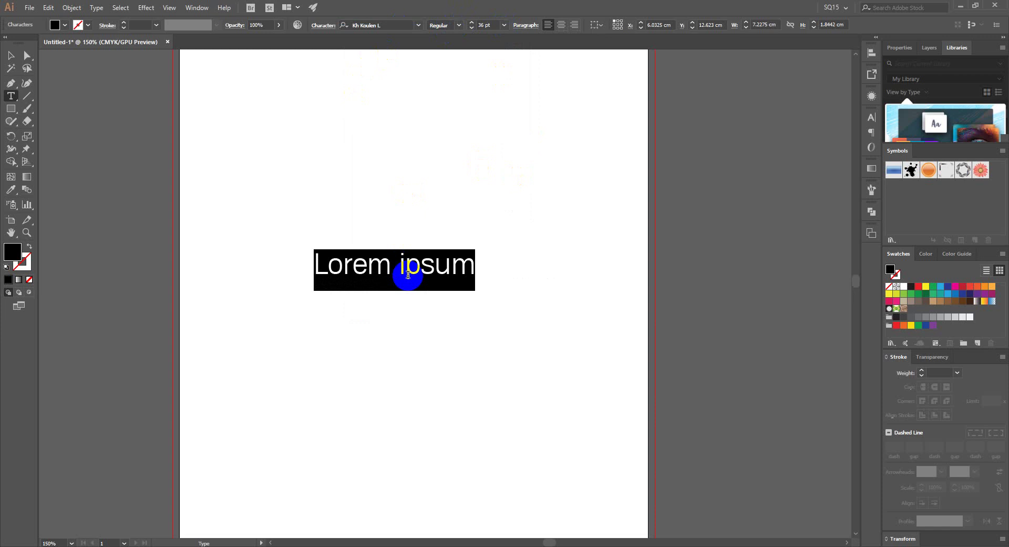
text(កម្ម)
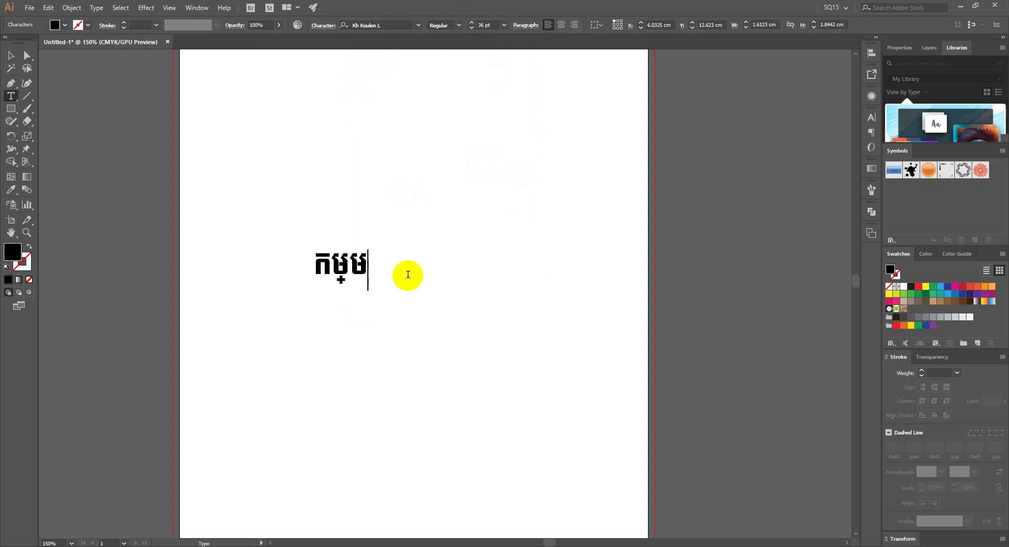
text(វិ)
text(ធីព្រះ)
key(BackSpace)
key(BackSpace)
key(BackSpace)
text(ិ)
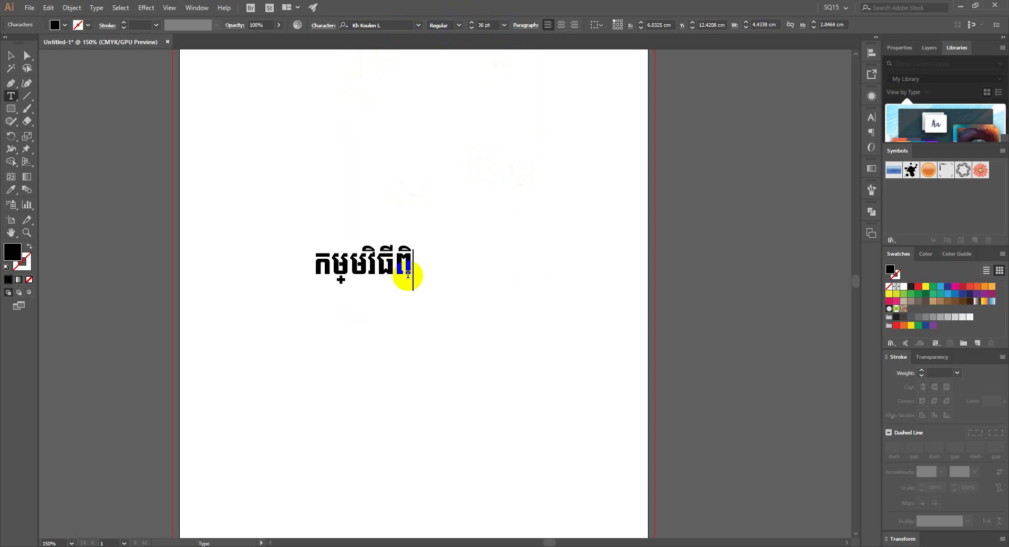
text(ពរ)
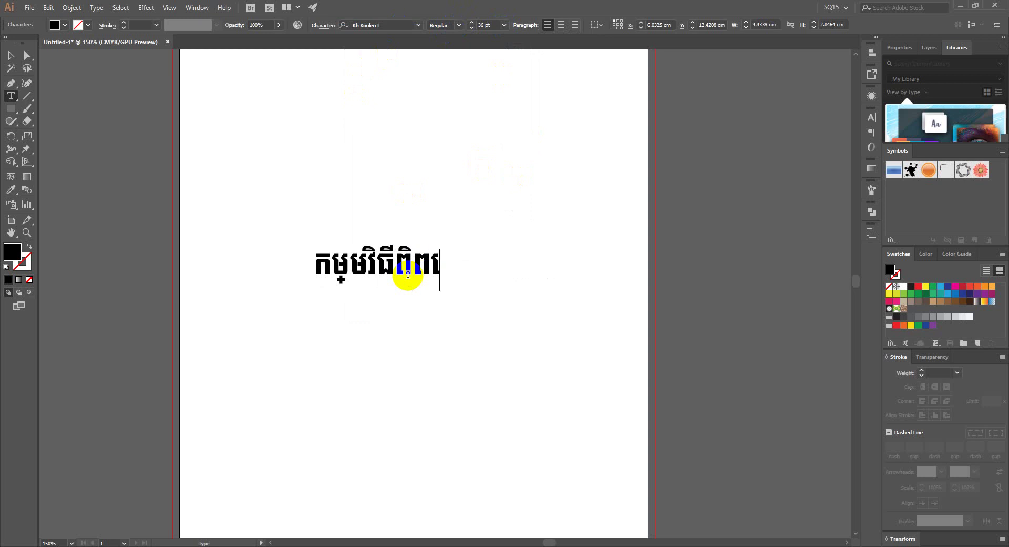
key(BackSpace)
key(BackSpace)
text(សេស)
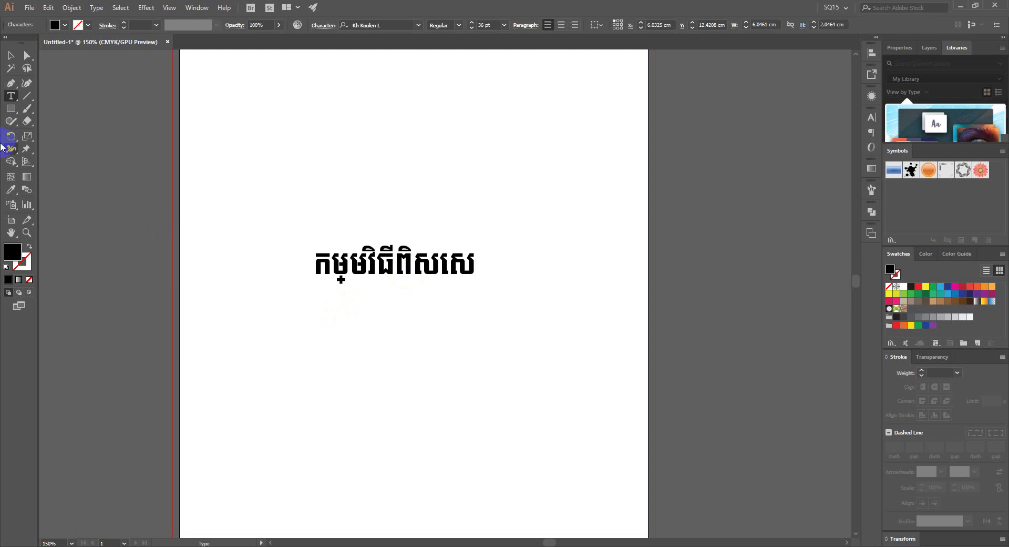
Move the Khmer text line up and to the left on the artboard.
click(10, 55)
drag(429, 276, 408, 231)
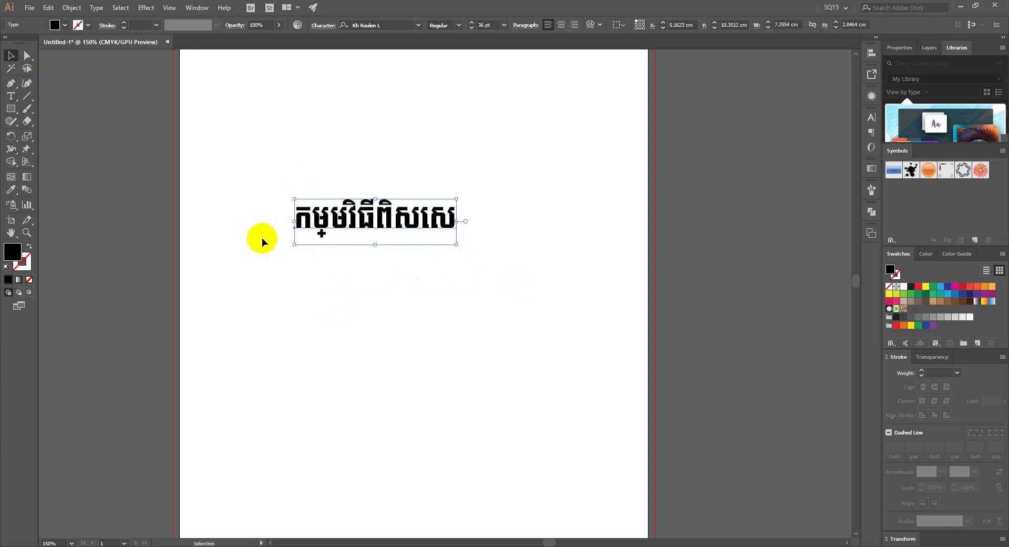
click(255, 282)
Turn on Show Indic Options in the Type preferences.
click(48, 8)
mouse_move(134, 341)
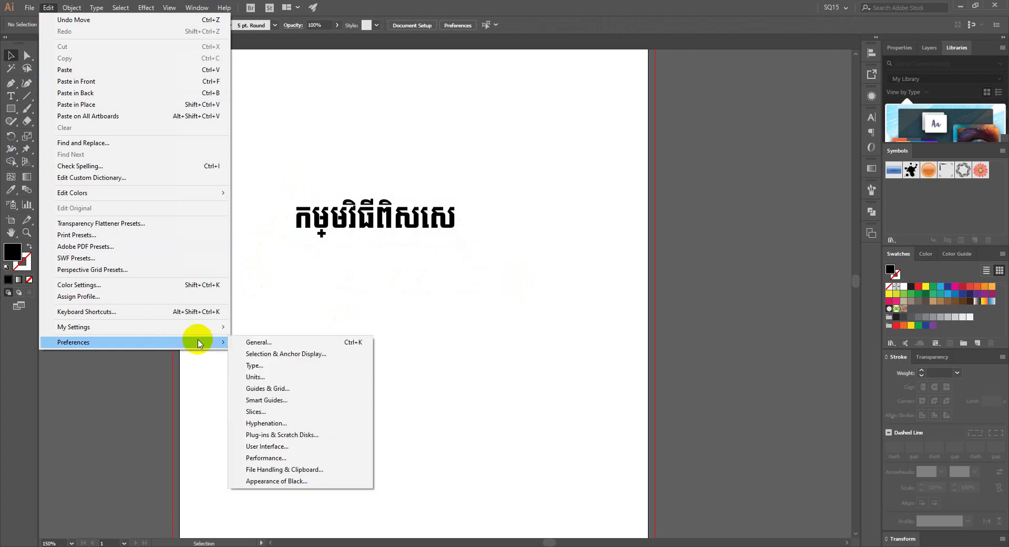
click(314, 366)
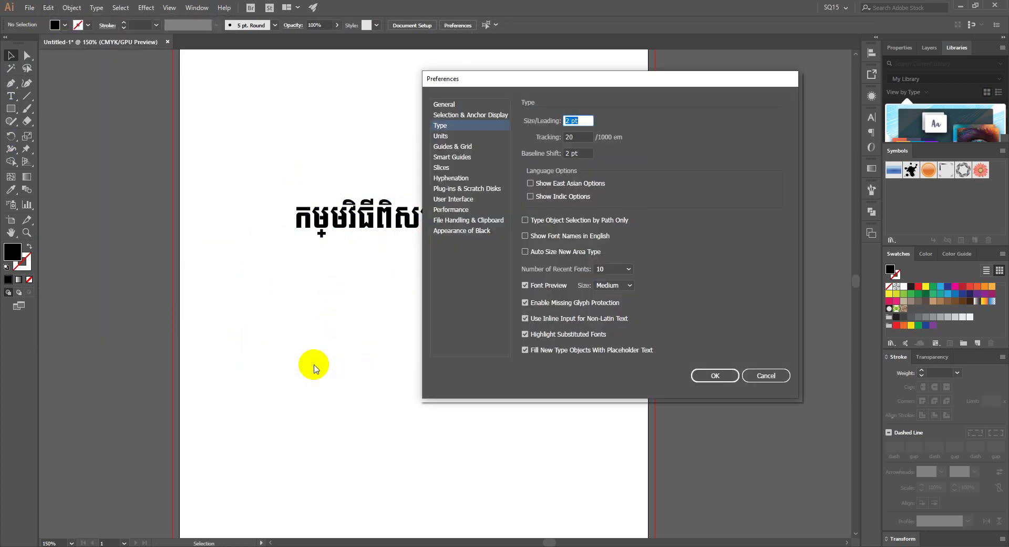
click(551, 199)
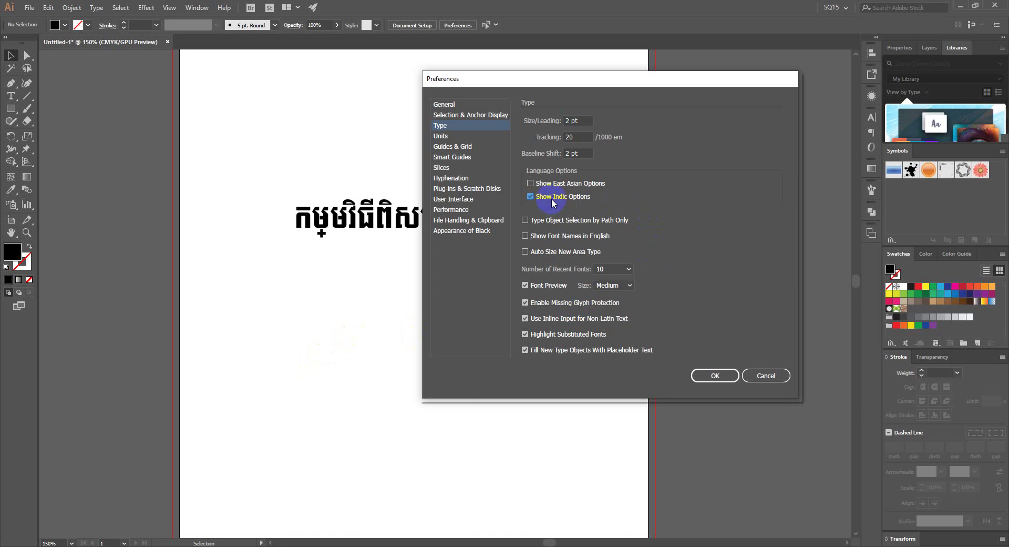
click(713, 376)
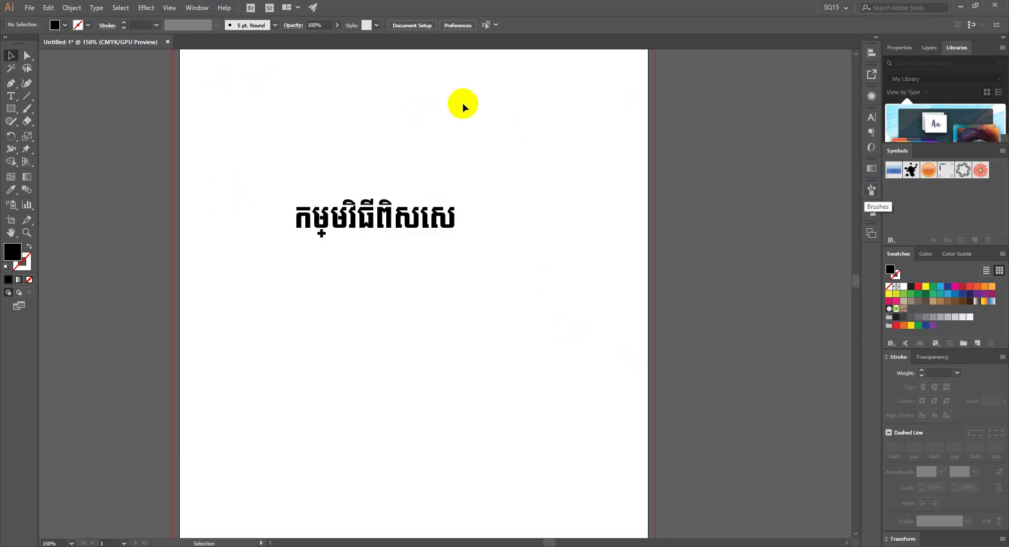
Apply the Middle Eastern & South Asian Every-line Composer from the Paragraph panel and inspect the glyphs.
click(203, 9)
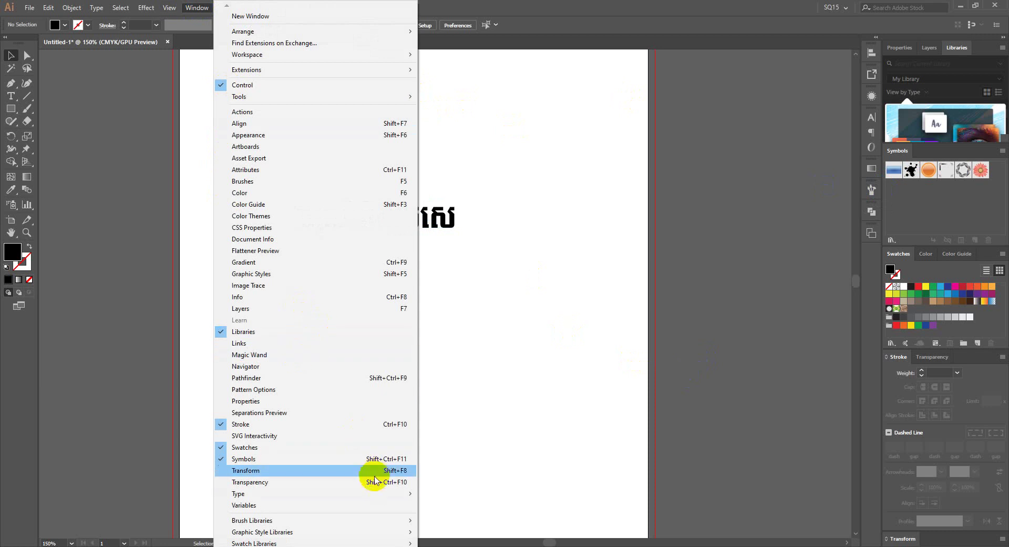
mouse_move(316, 493)
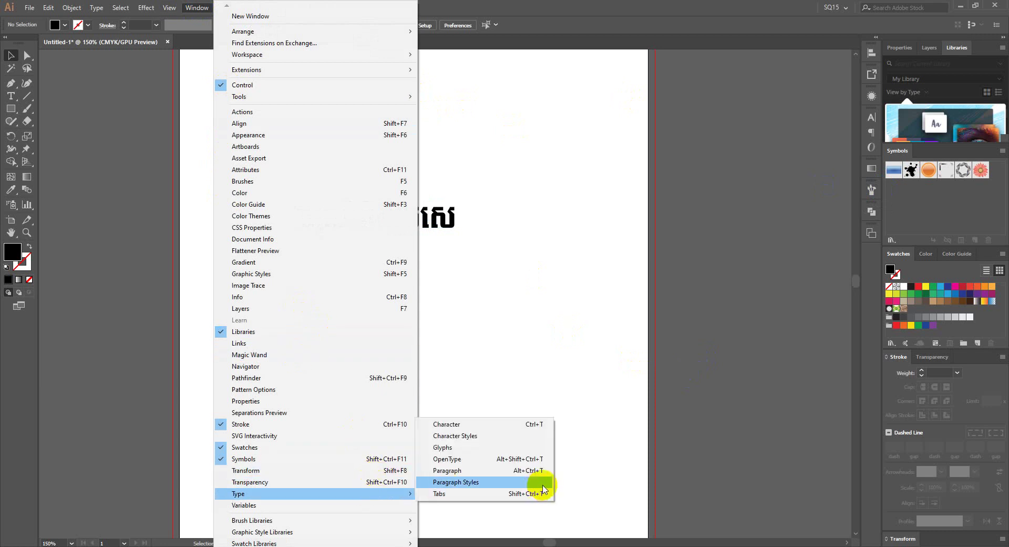
click(468, 471)
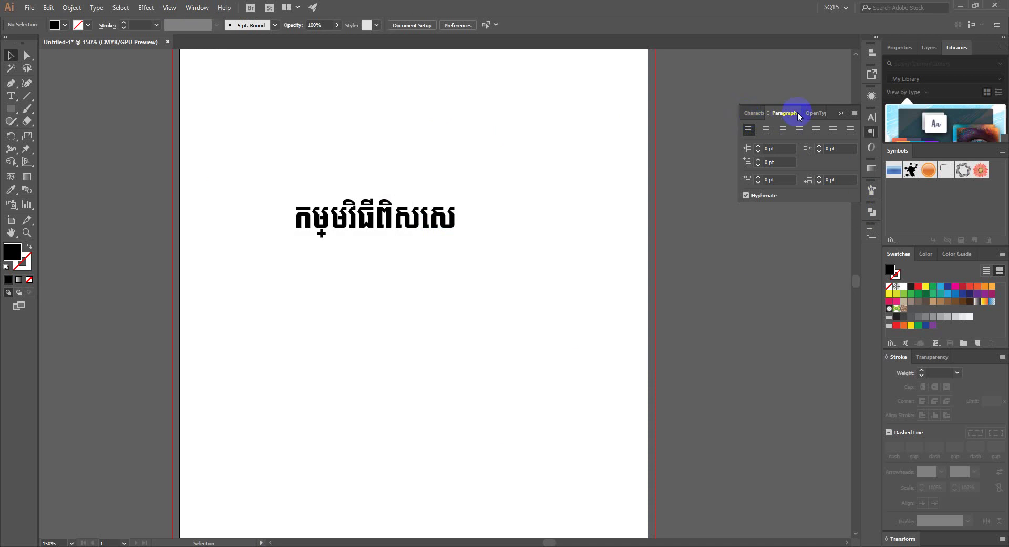
click(855, 113)
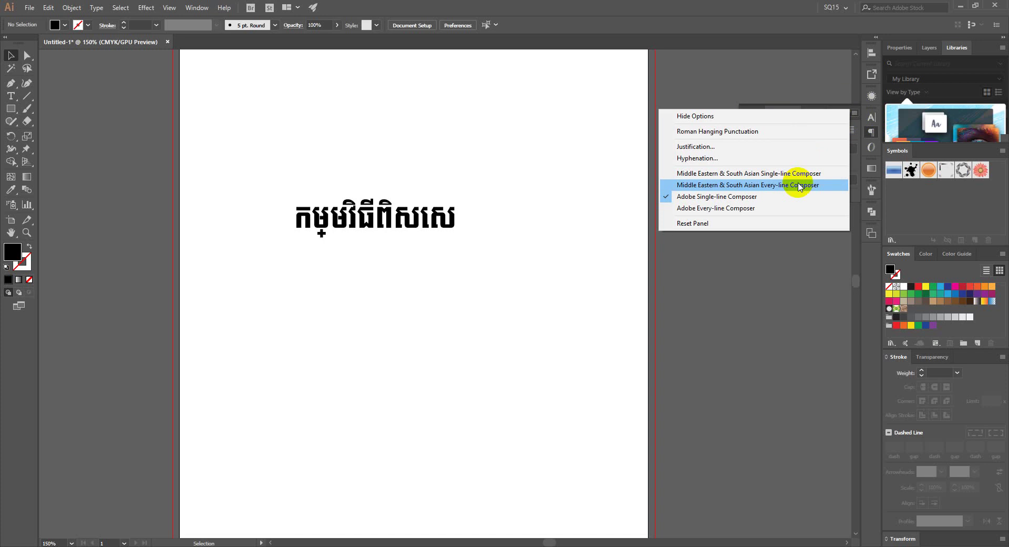
click(799, 185)
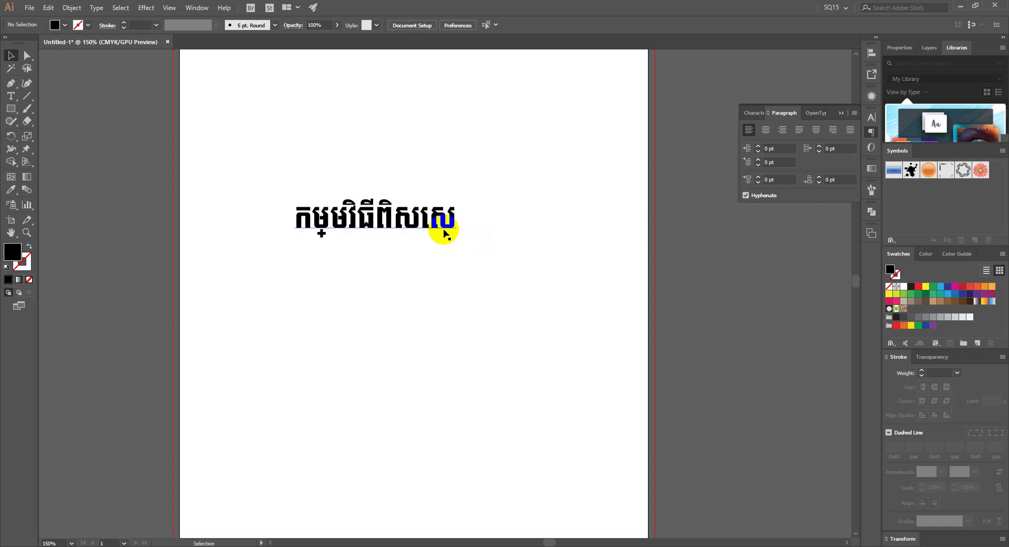
double_click(414, 227)
key(Escape)
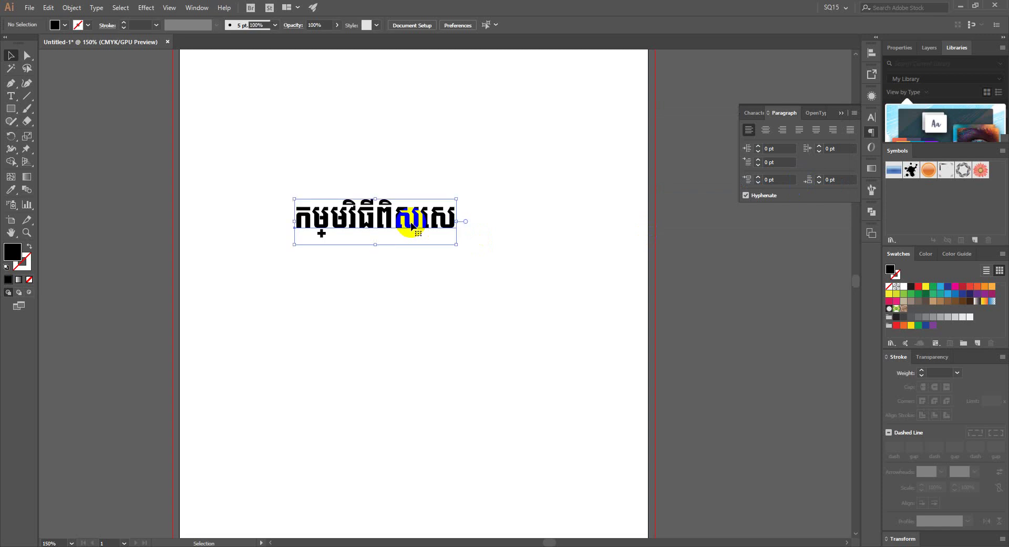
Switch the Khmer text to the Middle Eastern & South Asian Single-line Composer instead.
click(855, 113)
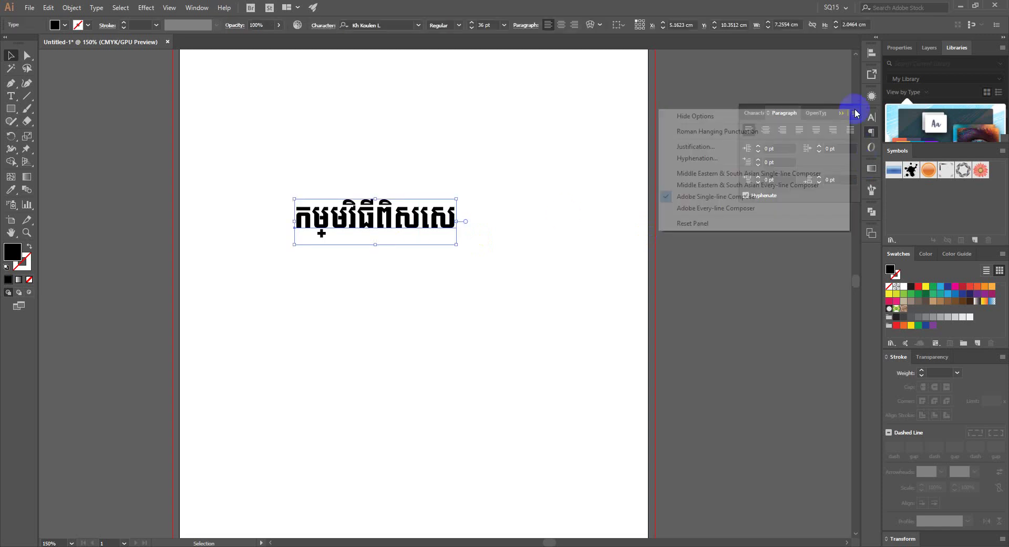
click(716, 173)
click(528, 287)
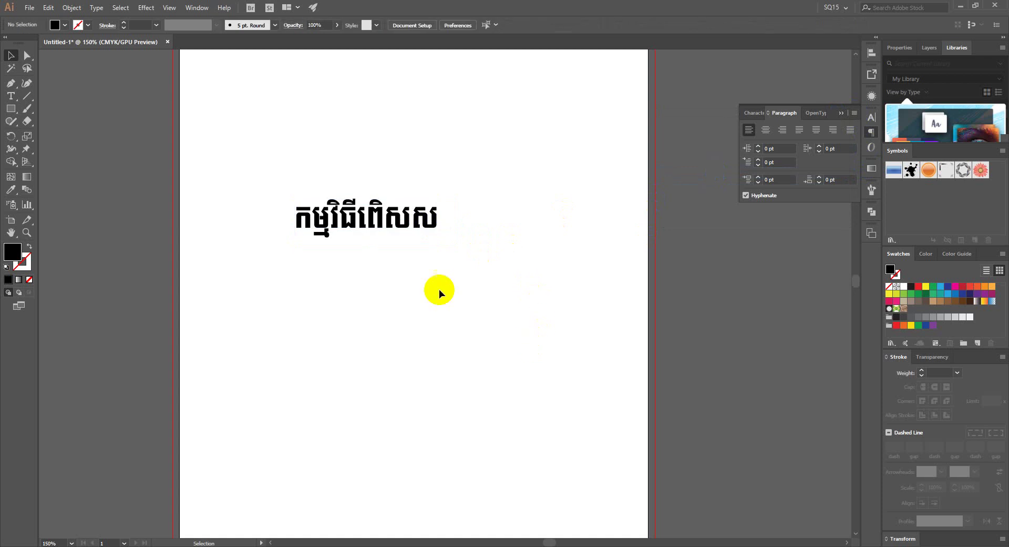
click(398, 227)
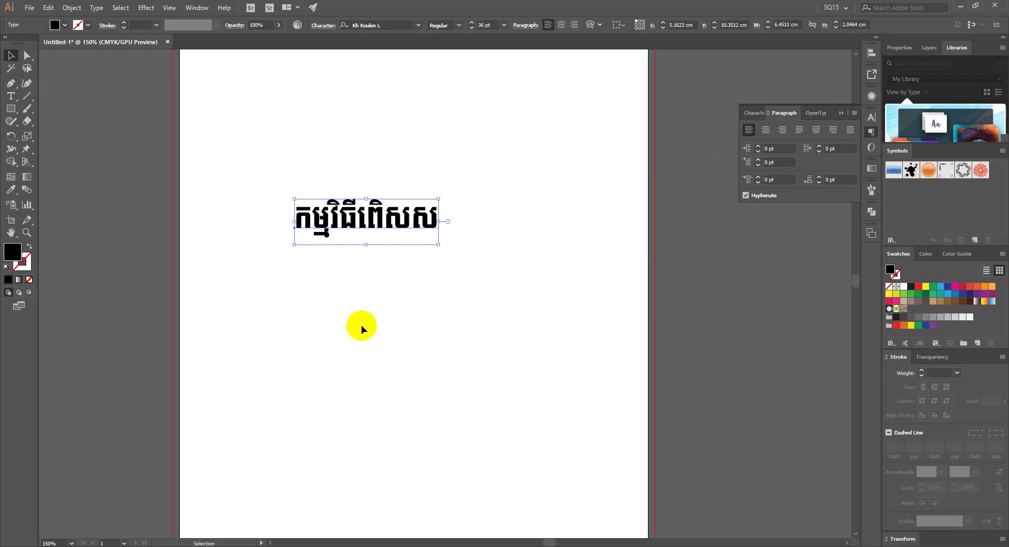
Type the second Khmer line តើមានរឿង below the first, then select both lines.
click(10, 96)
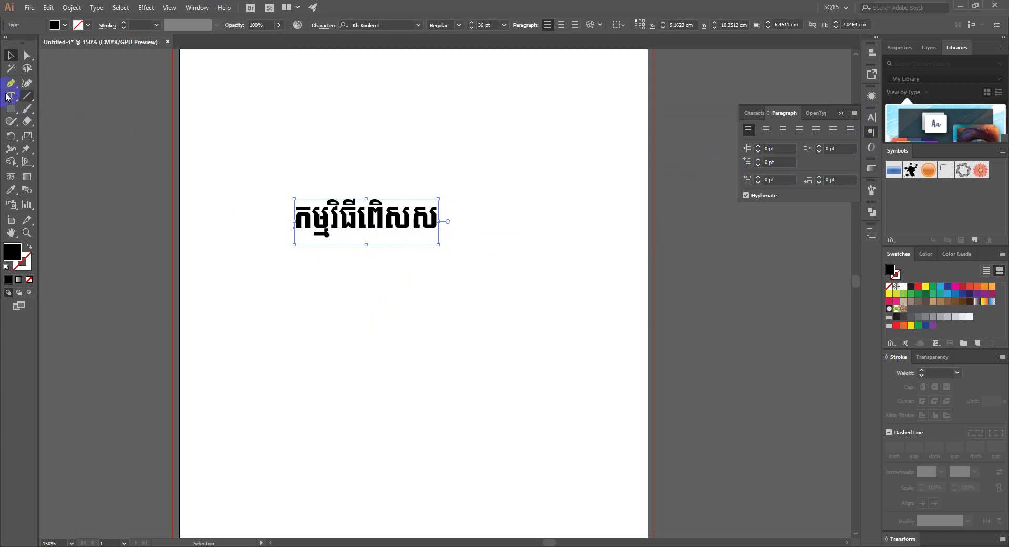
click(301, 311)
text(ក)
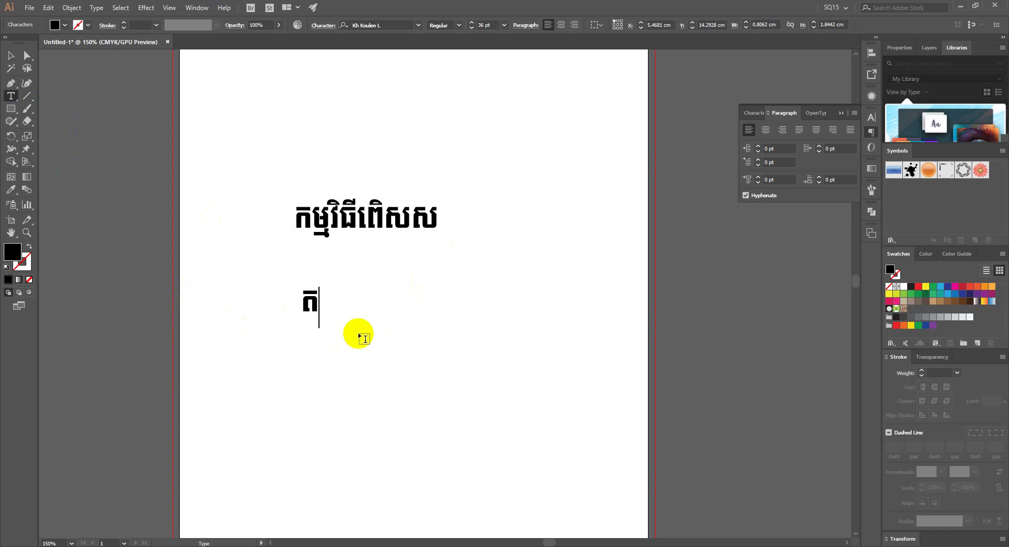
text(ើ)
key(BackSpace)
text(ើ)
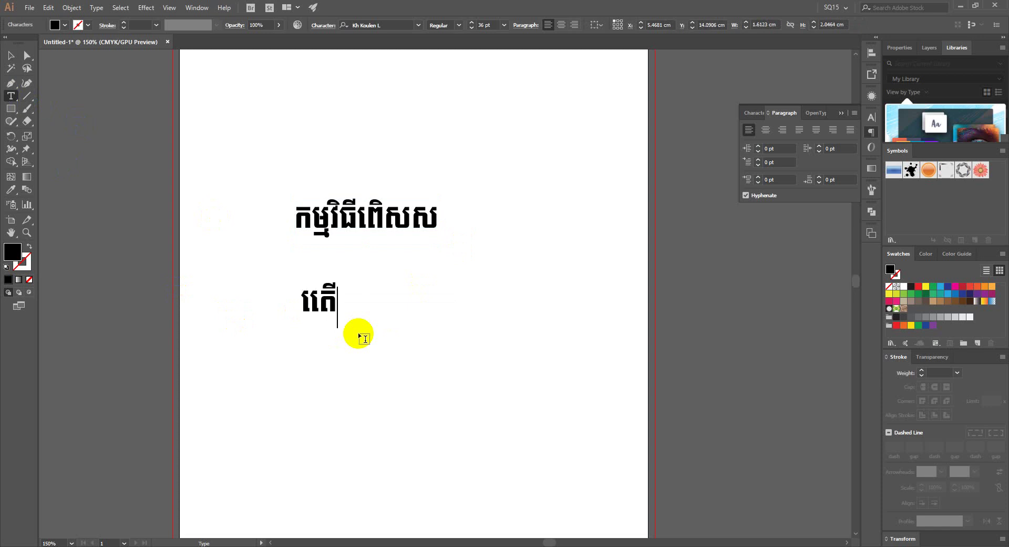
text(មាន)
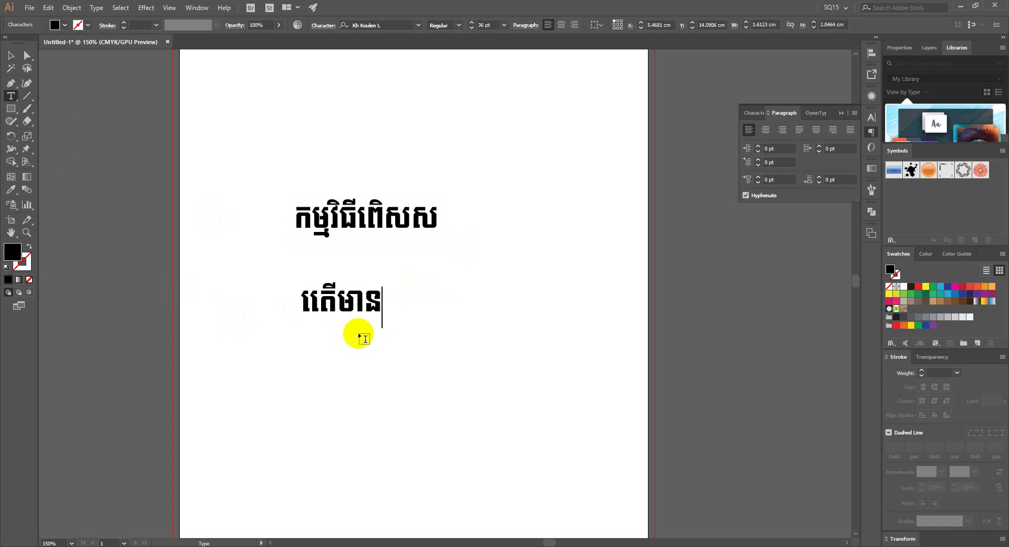
text(រៀង)
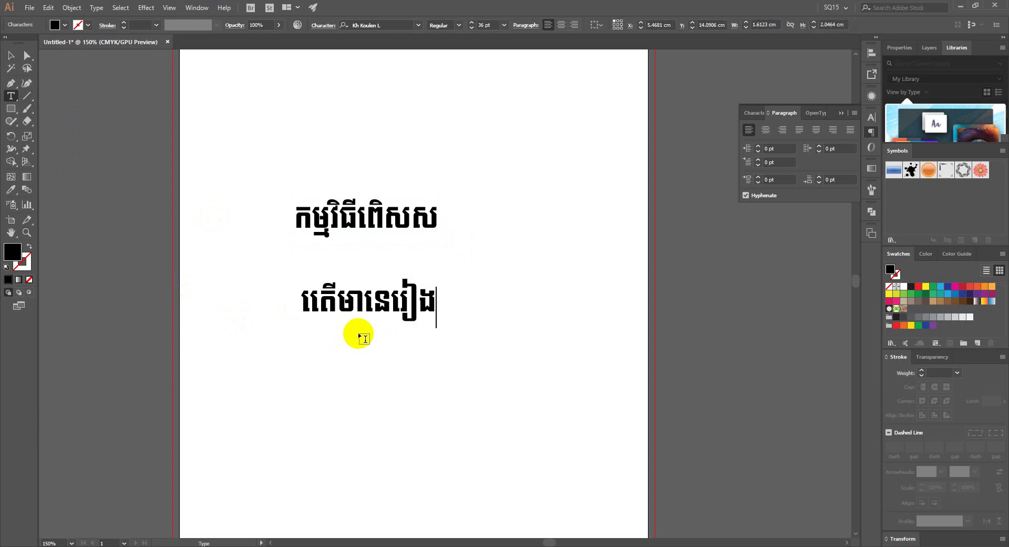
key(BackSpace)
key(BackSpace)
key(BackSpace)
text(រឿង)
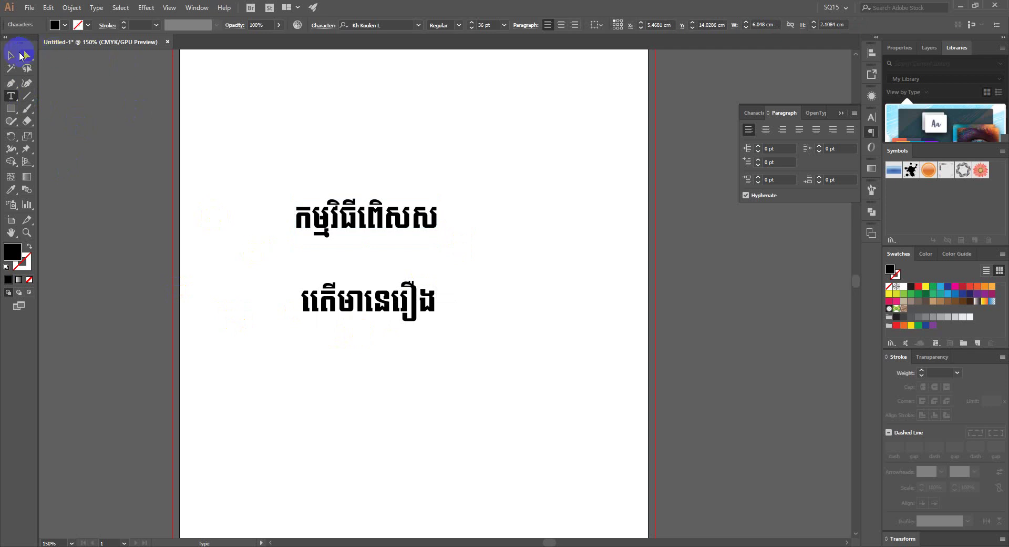
click(11, 56)
drag(468, 131, 434, 339)
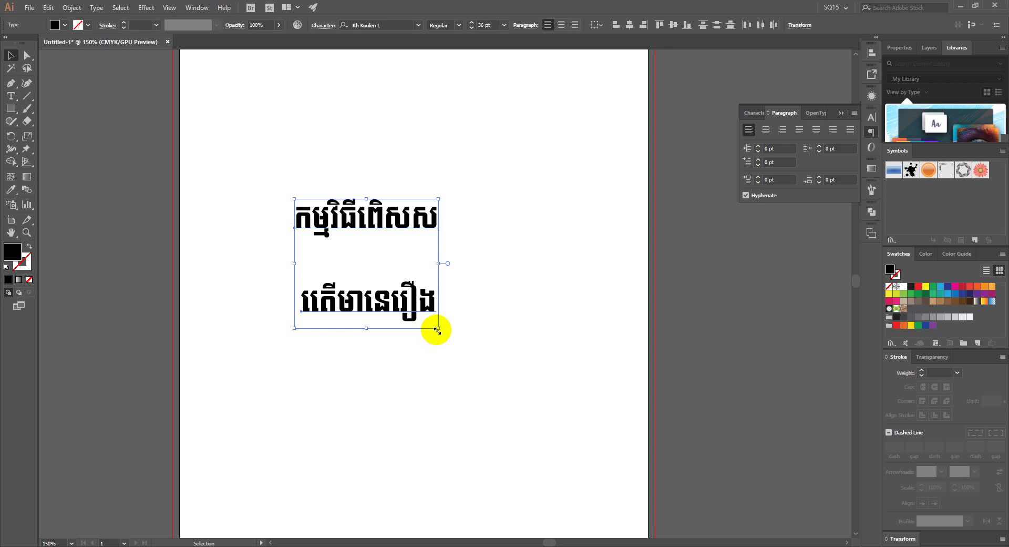
Toggle Standard Ligatures on the Khmer text in the OpenType panel.
click(196, 8)
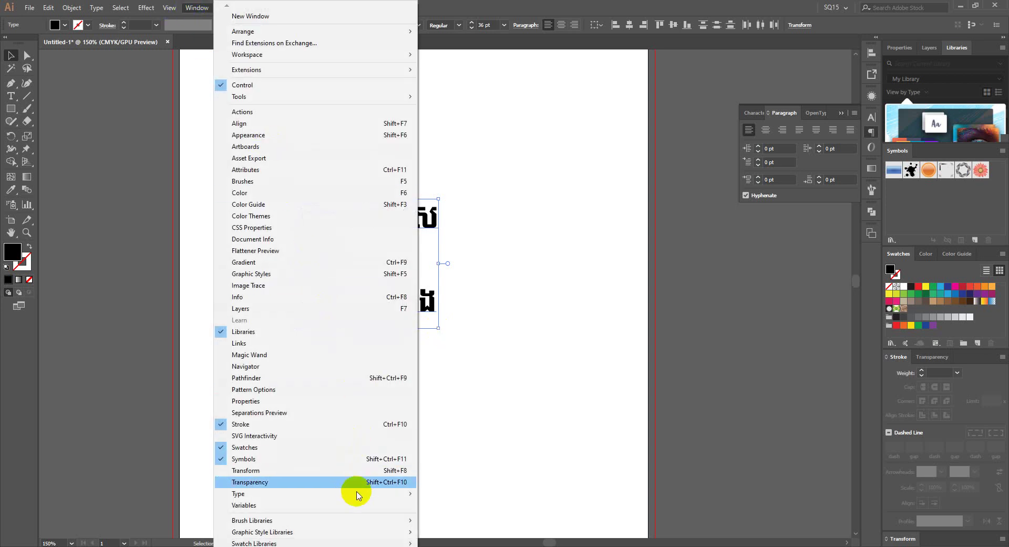
mouse_move(238, 493)
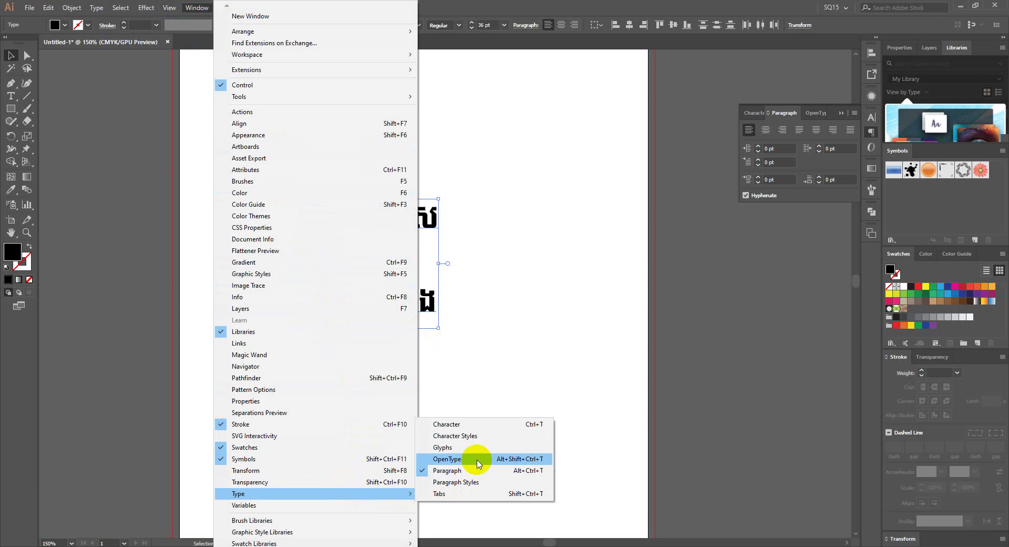
click(476, 459)
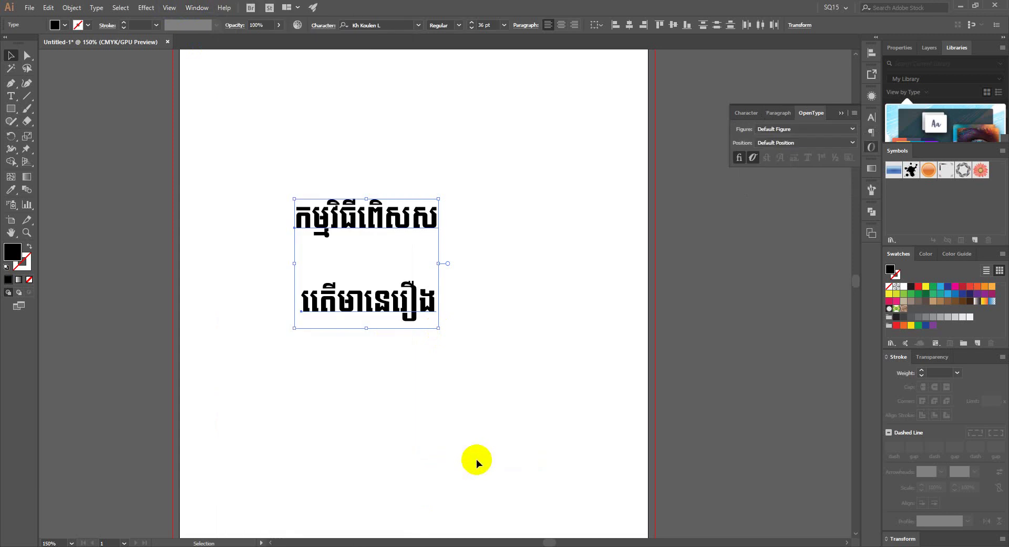
click(740, 158)
click(521, 232)
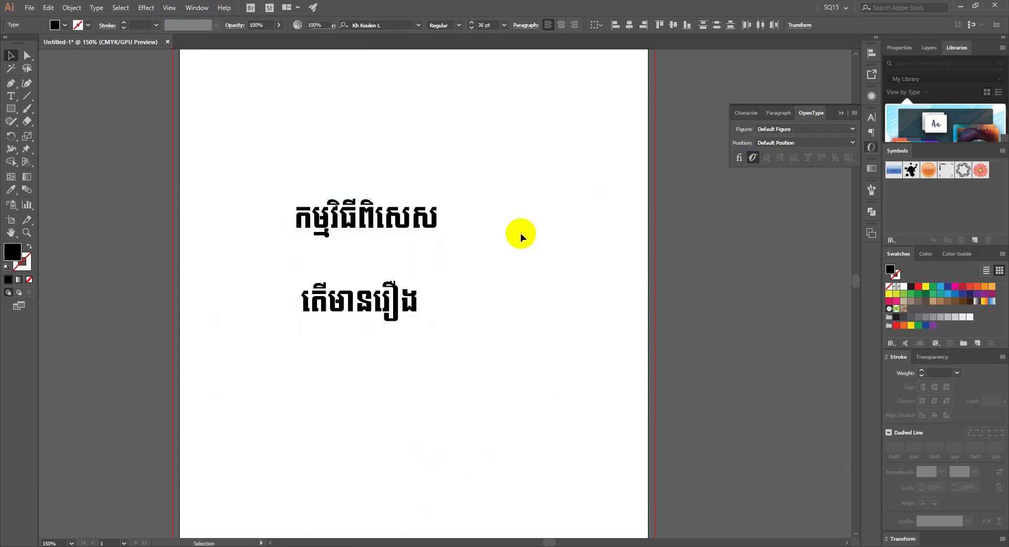
Move both Khmer lines higher, bring the second line closer to the first, and reselect them.
drag(405, 238, 396, 210)
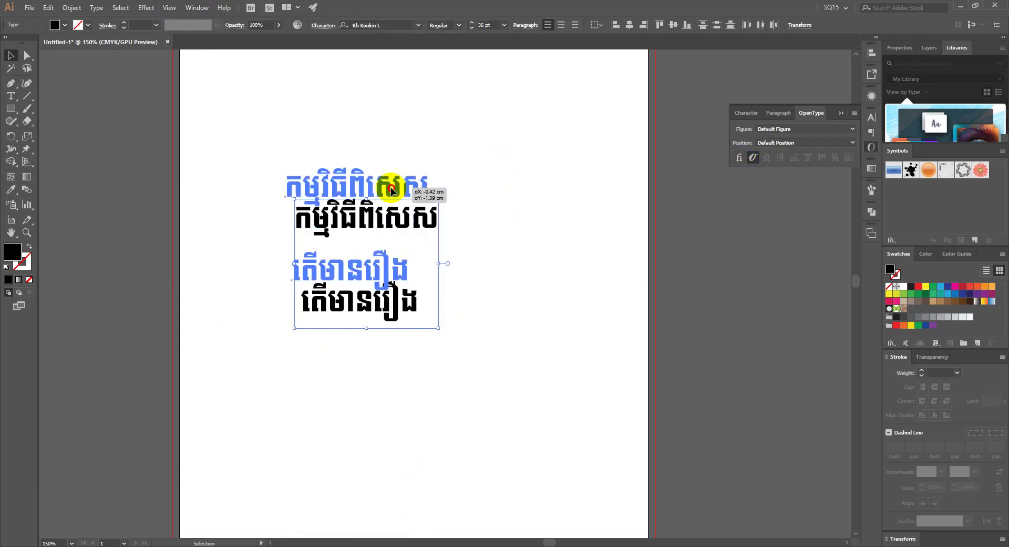
mouse_move(358, 275)
mouse_down()
mouse_move(365, 245)
mouse_move(352, 239)
mouse_up()
click(414, 285)
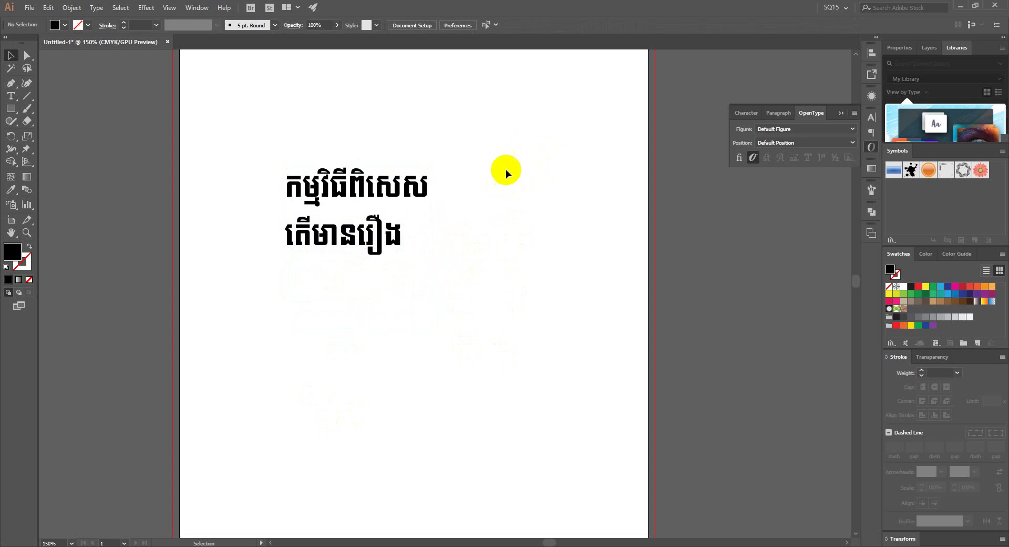
drag(389, 242, 389, 234)
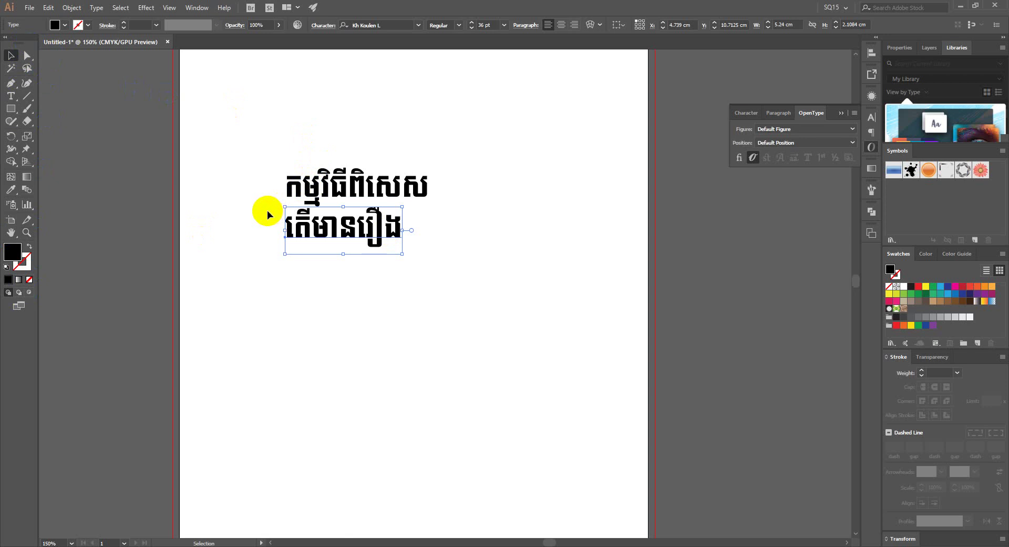
drag(252, 141, 414, 322)
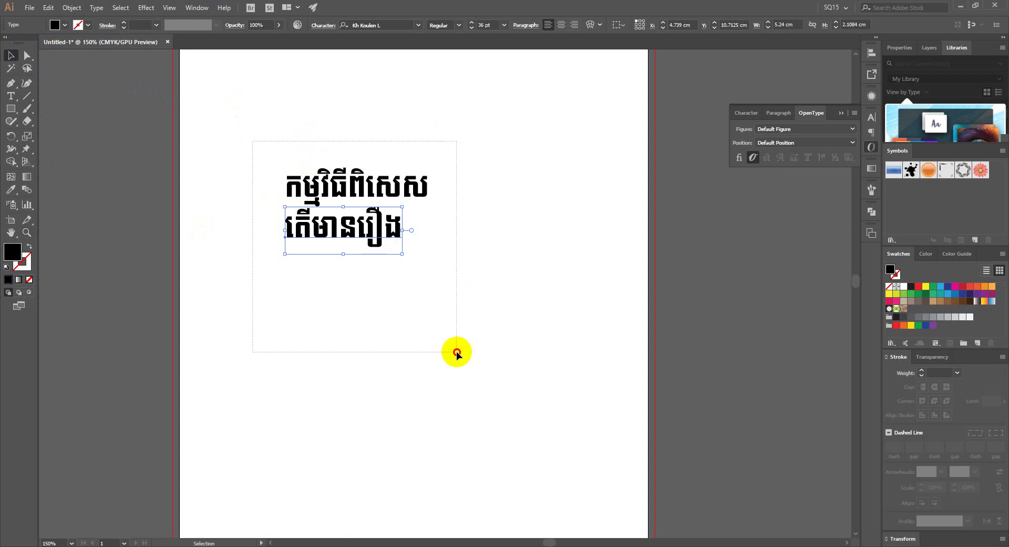
drag(414, 322, 449, 316)
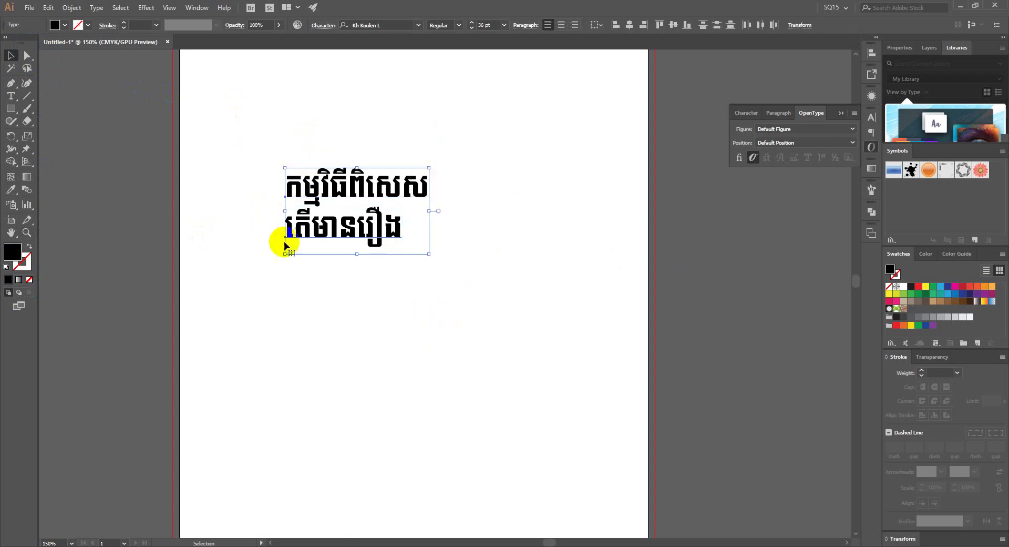